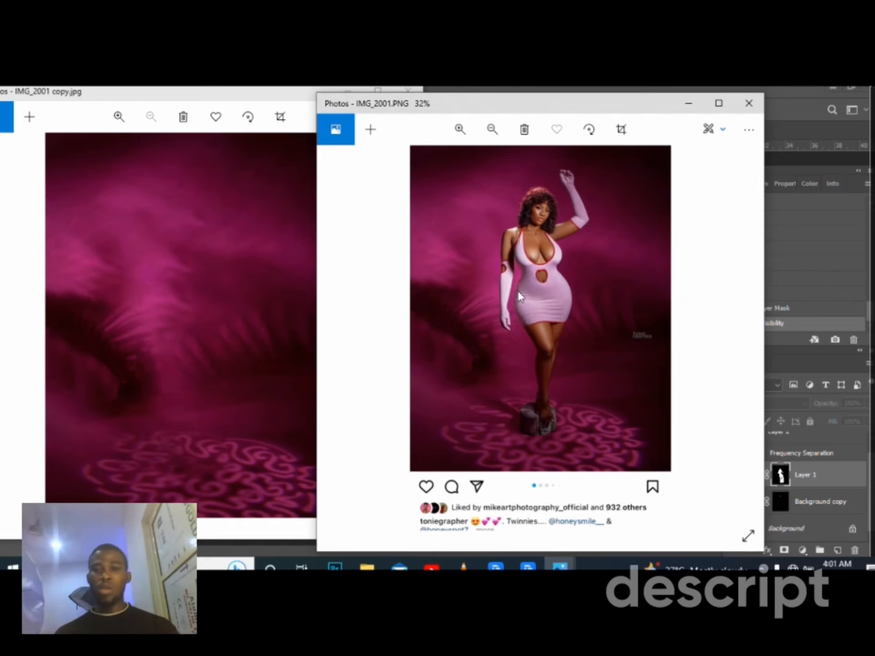
Examine the IMG_2001.PNG reference photo of the model against the magenta backdrop, including at full-screen size
scroll(518, 291, "up", 1)
scroll(518, 288, "down", 2)
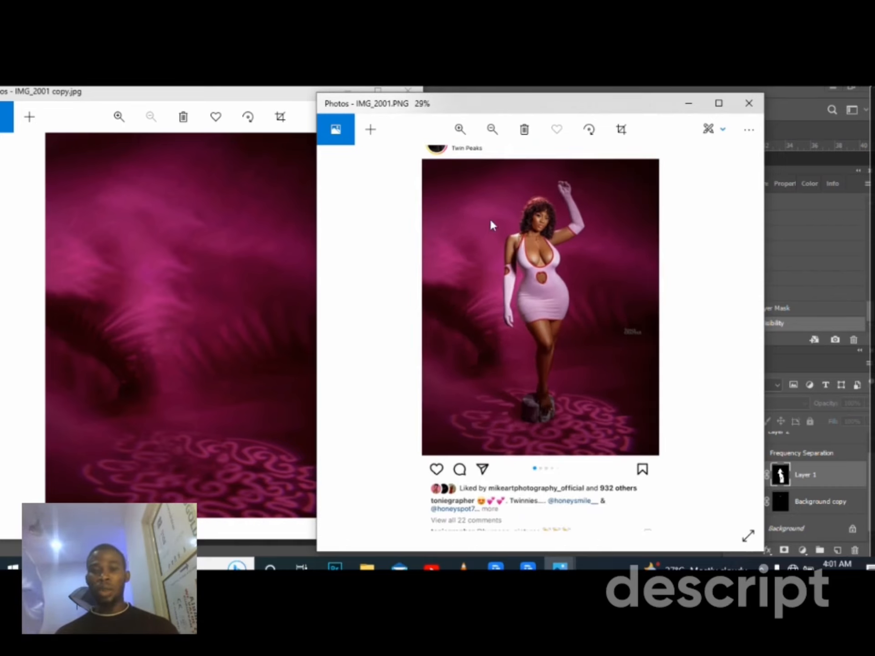
double_click(486, 220)
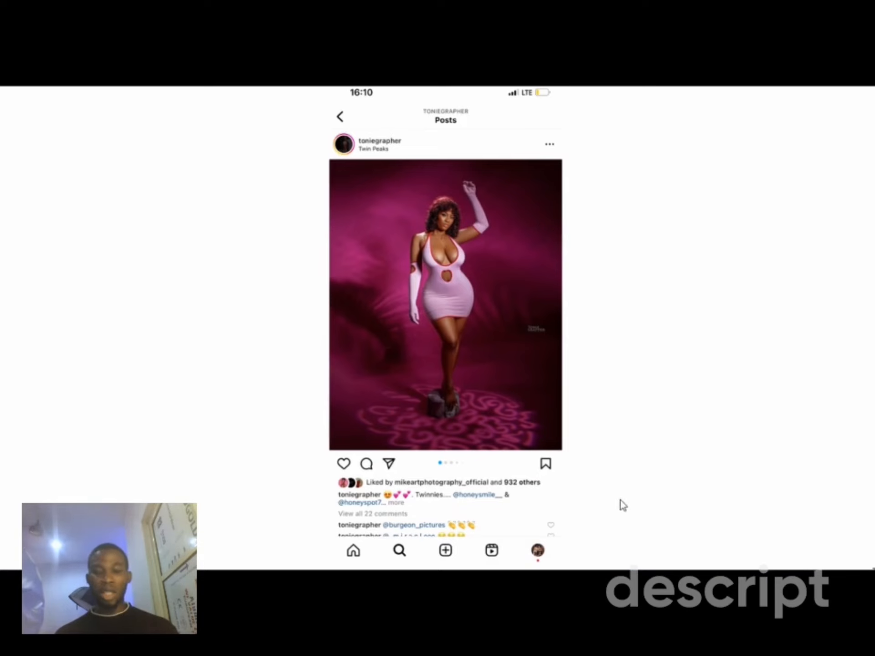
left_click(867, 561)
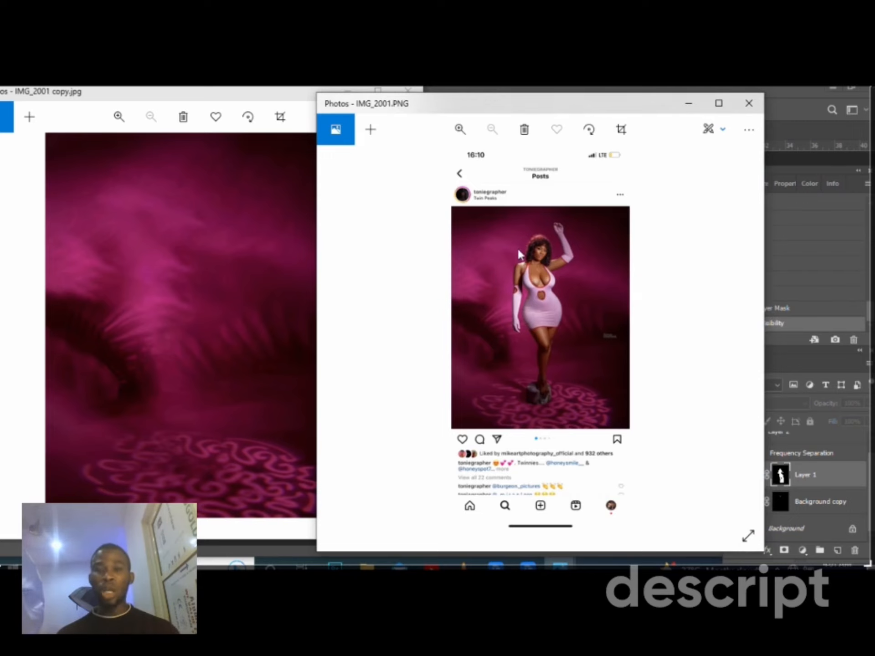
left_click_drag(597, 111, 588, 139)
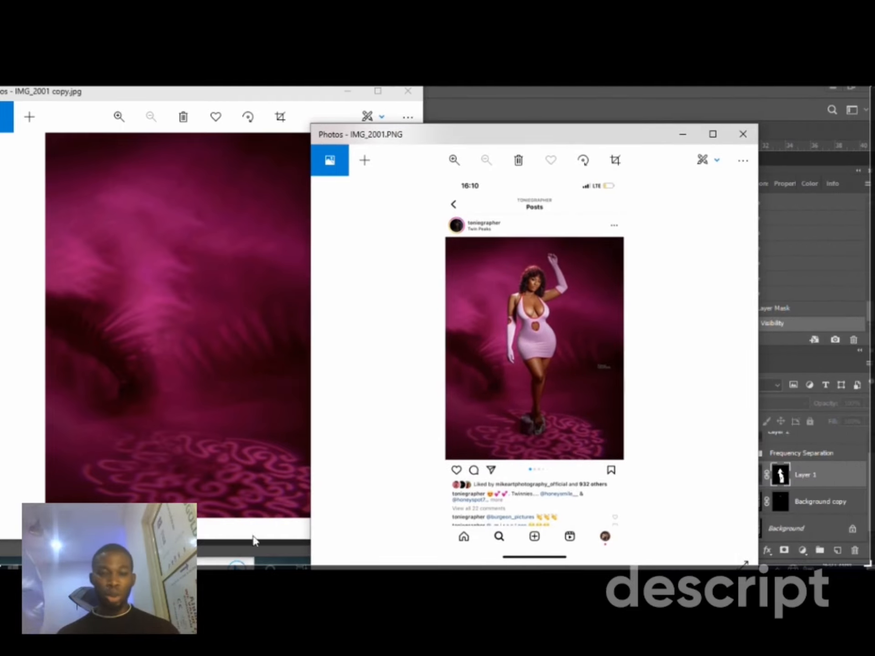
key("super+Left")
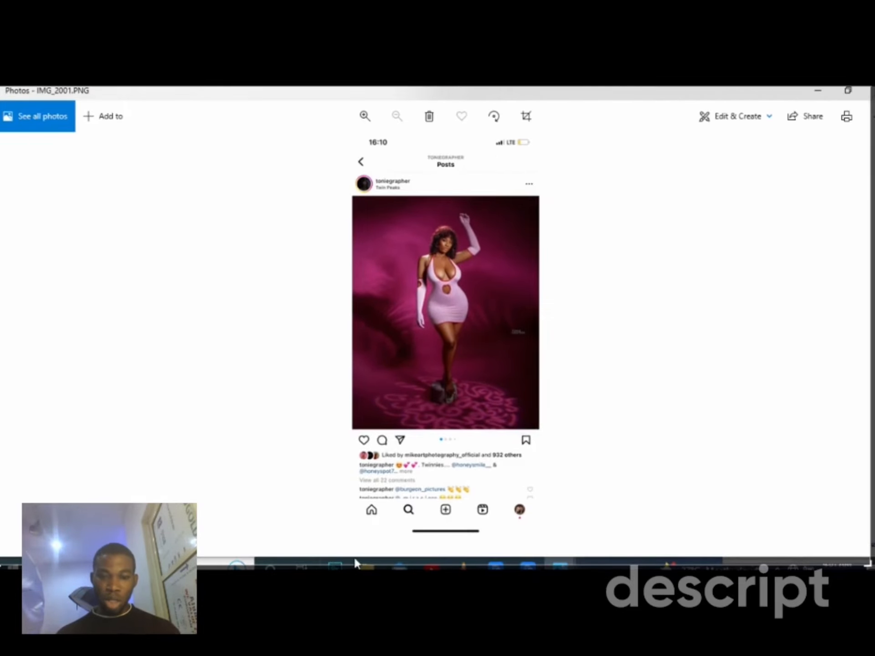
Open IMG_2001.PNG from New folder in Photoshop, duplicate its layer and activate the Crop tool
left_click(335, 564)
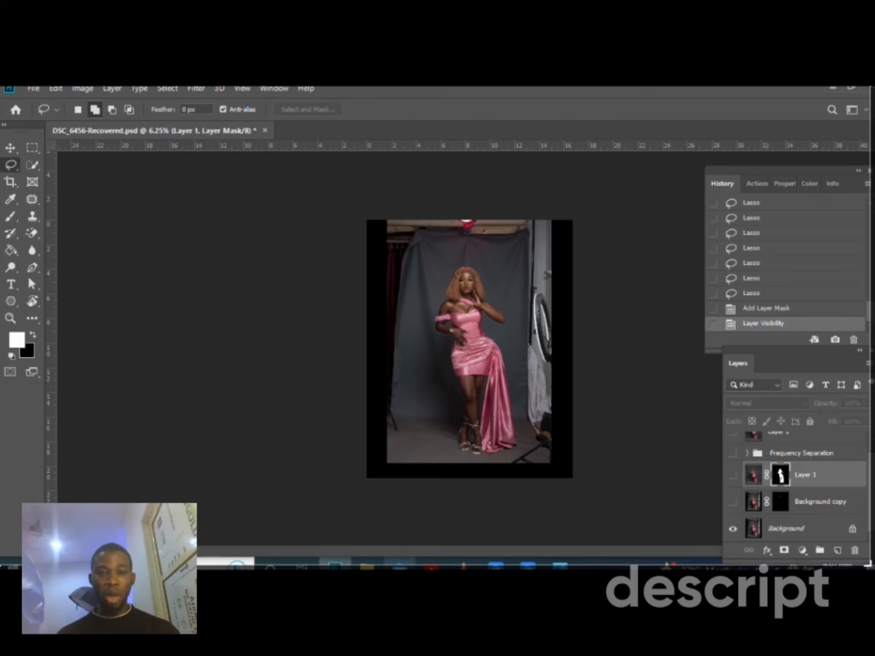
mouse_move(367, 564)
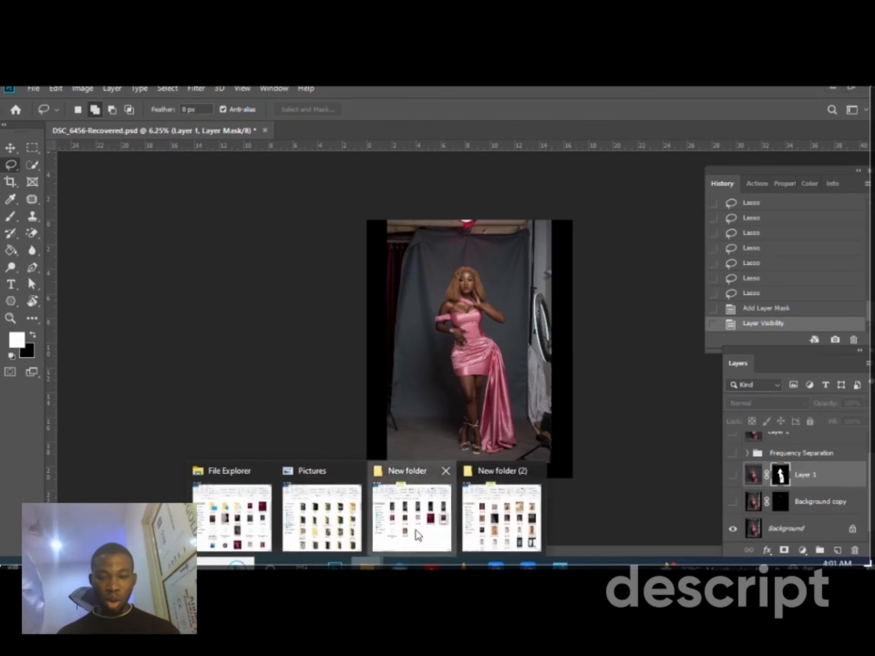
left_click(413, 531)
left_click(335, 565)
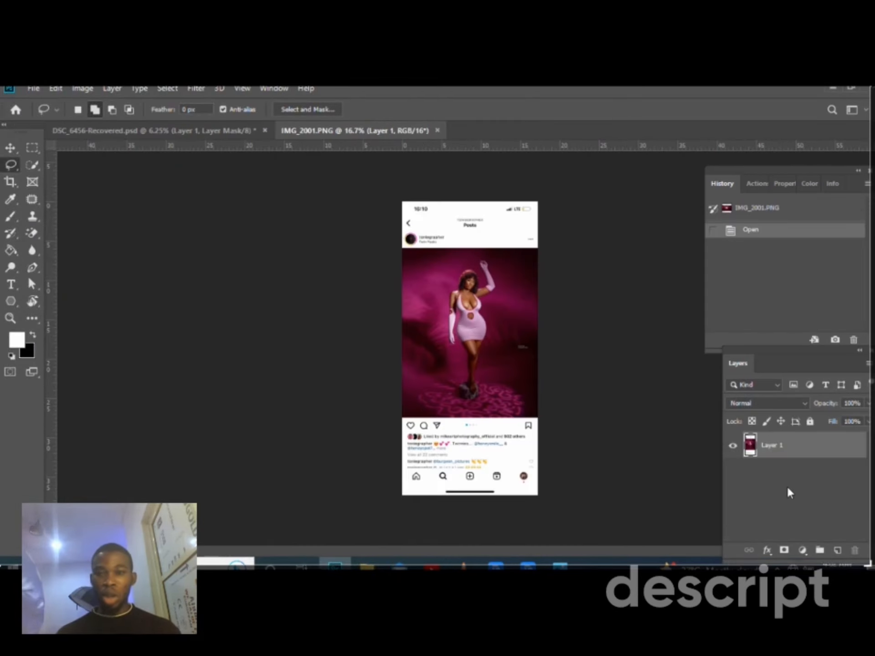
key("ctrl+j")
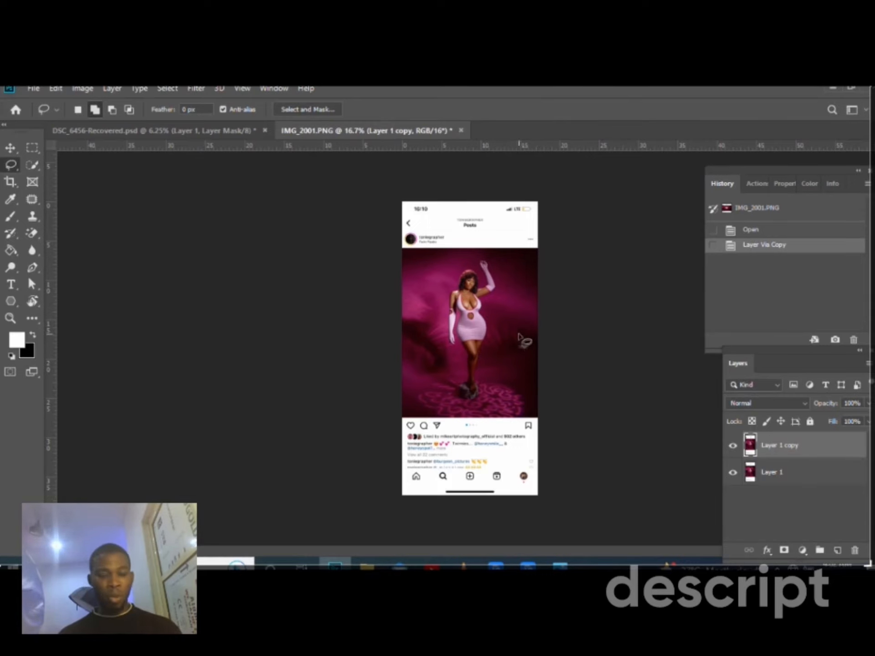
key("c")
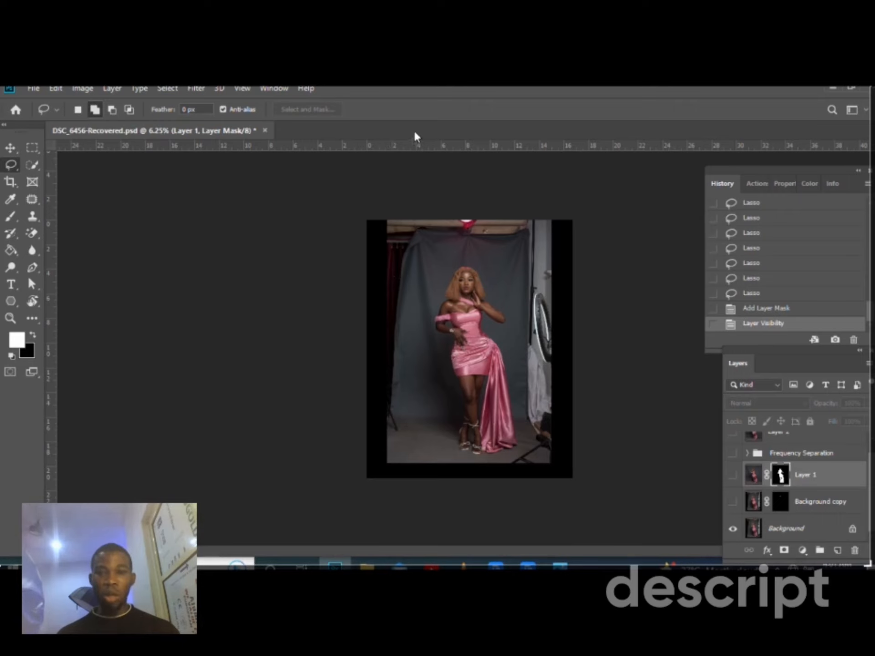
mouse_move(367, 566)
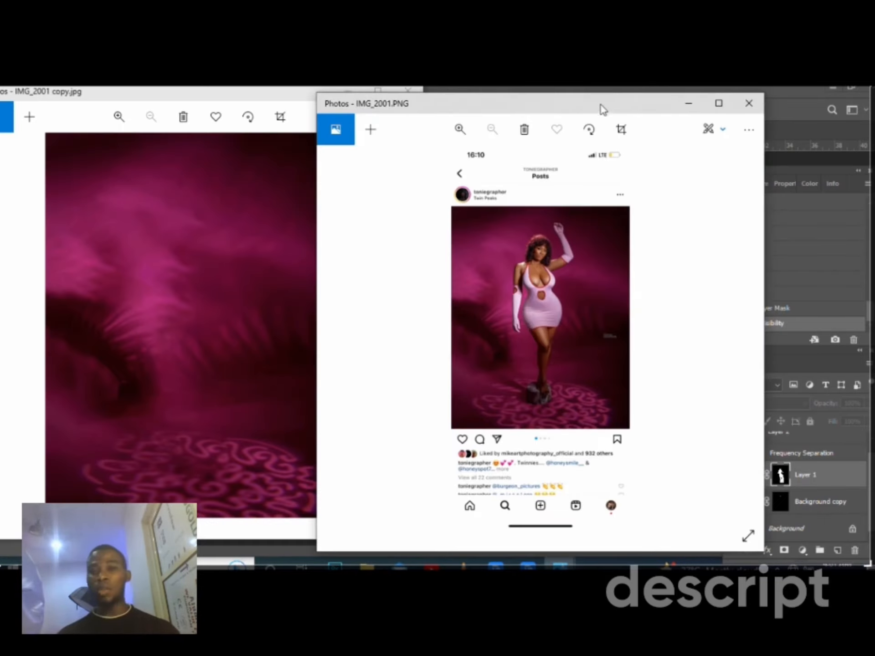
left_click_drag(599, 104, 693, 85)
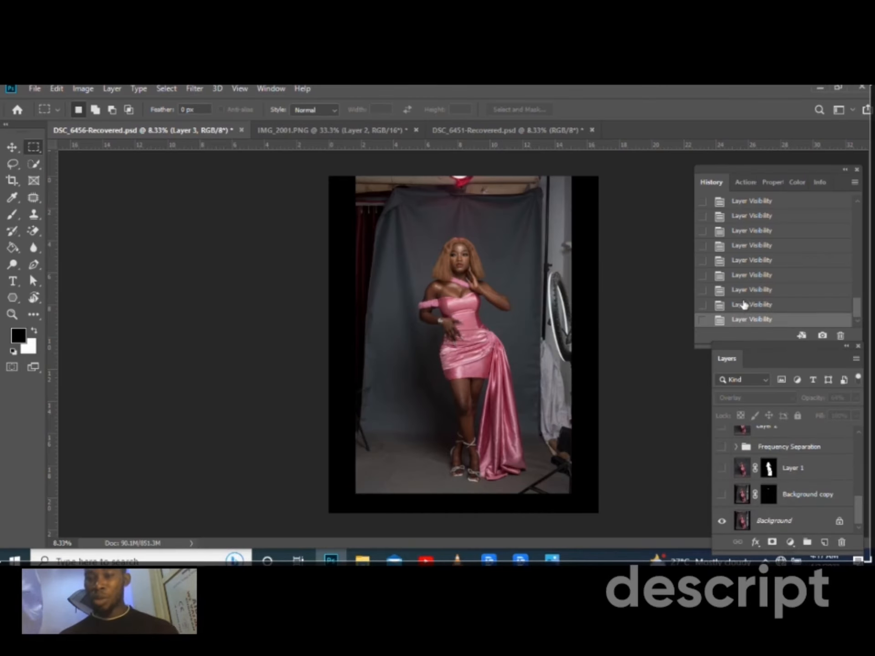
Revert DSC_6456-Recovered.psd by one history state to restore its retouched layers, and review the layer stack
left_click(747, 304)
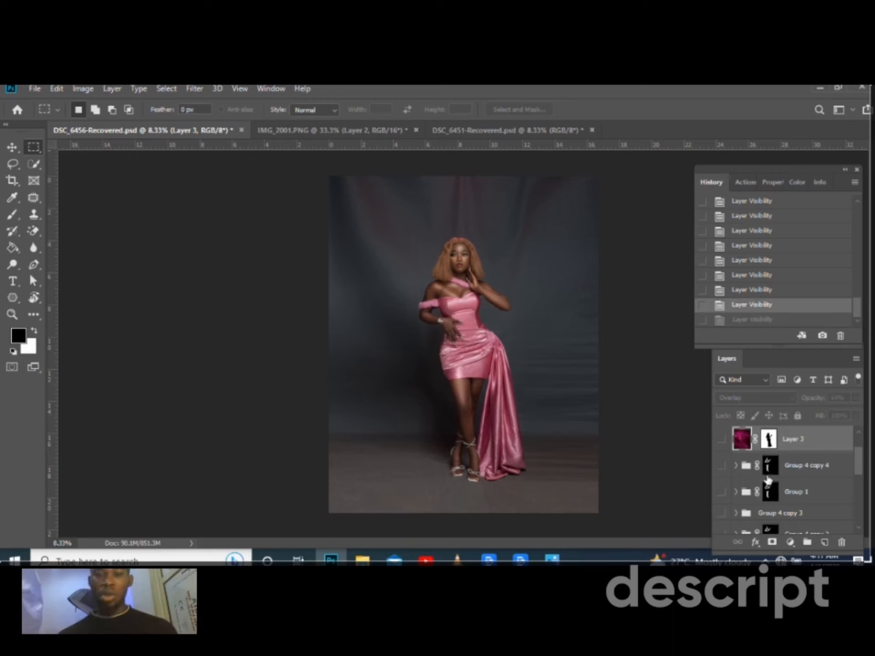
scroll(774, 519, "down", 1)
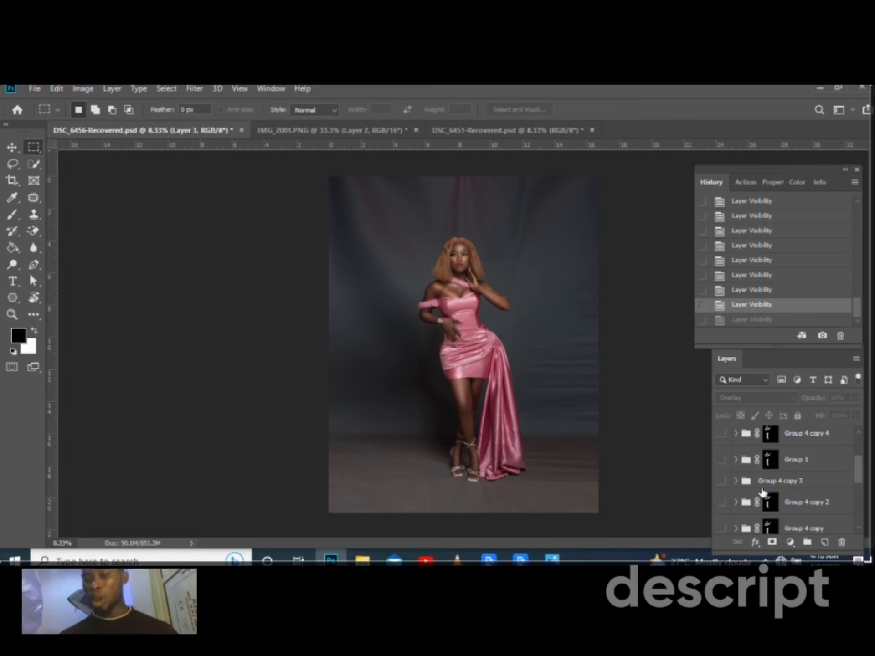
scroll(763, 492, "down", 1)
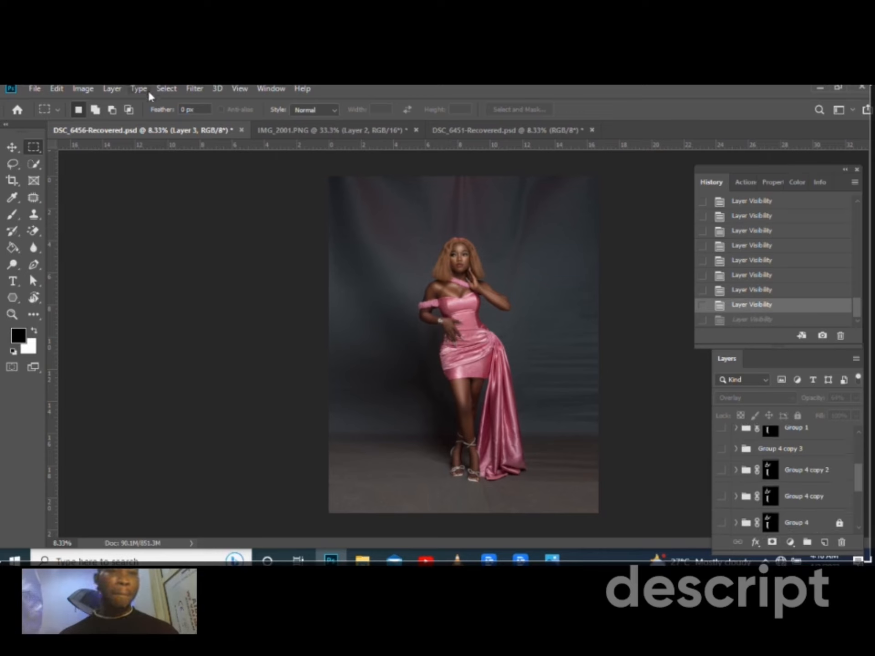
scroll(813, 523, "down", 2)
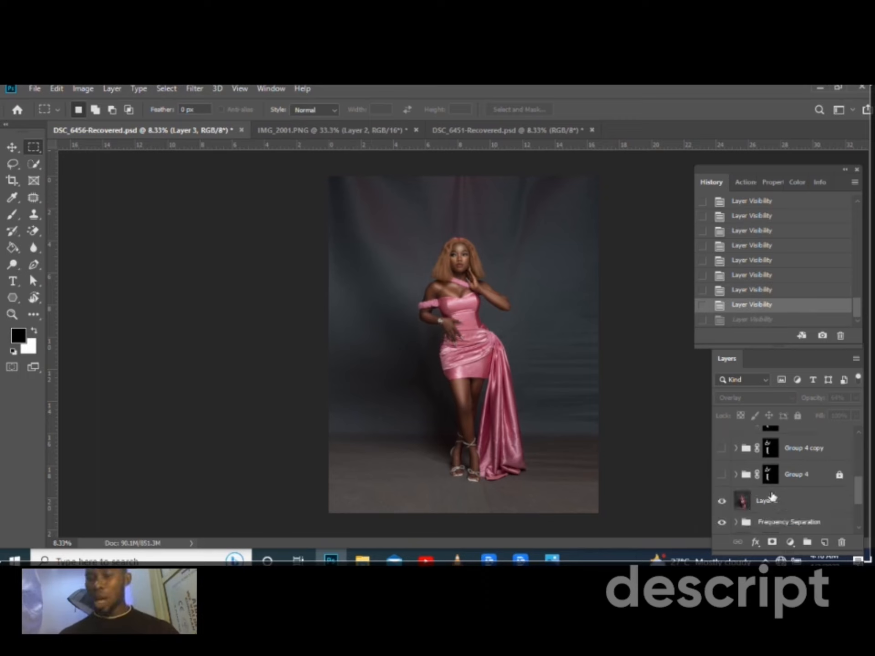
scroll(770, 478, "up", 1)
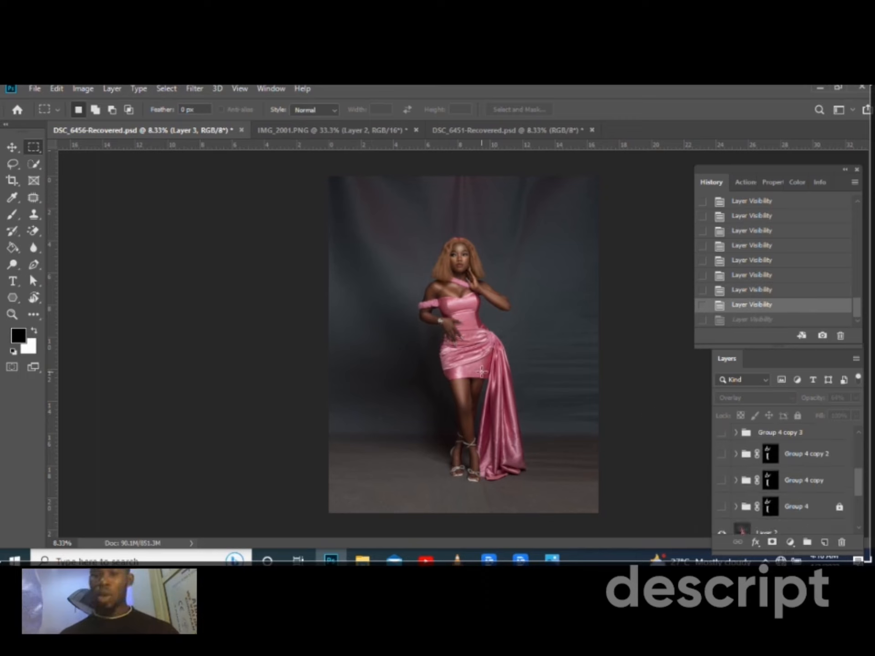
scroll(777, 487, "down", 2)
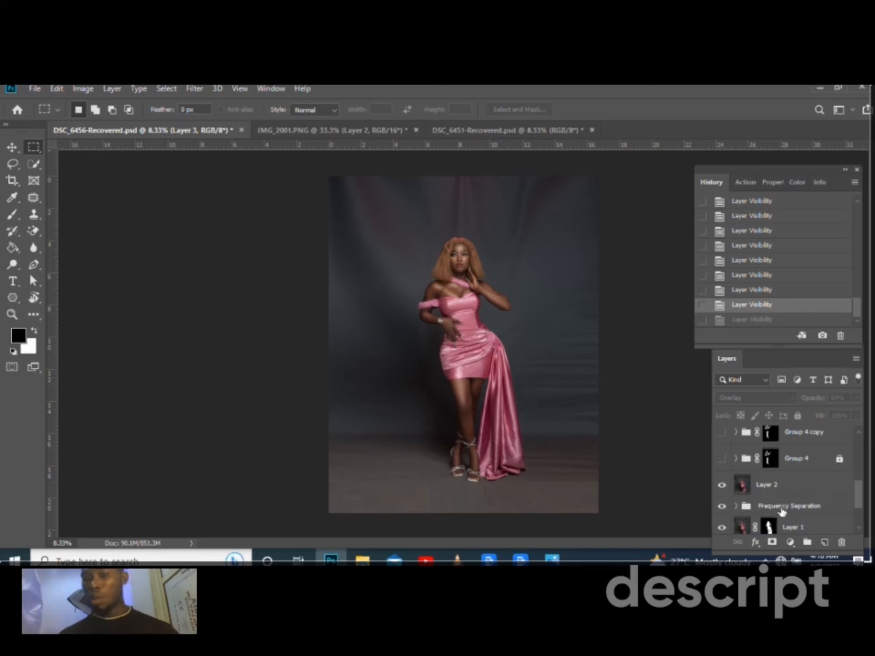
scroll(782, 511, "down", 2)
Select Layer 2 and load Layer 1's mask as a selection around the model
left_click(773, 449)
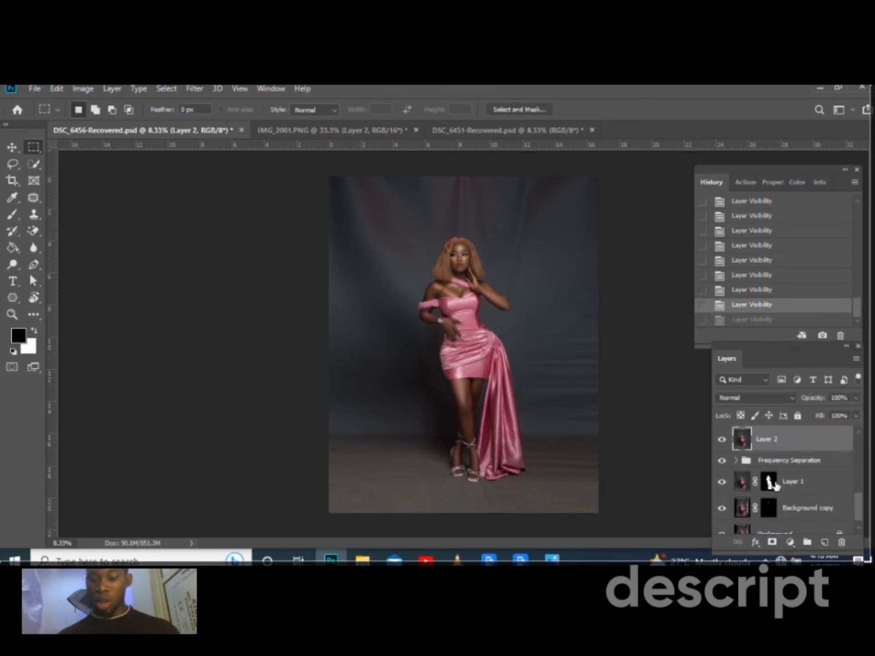
left_click(770, 483, "ctrl")
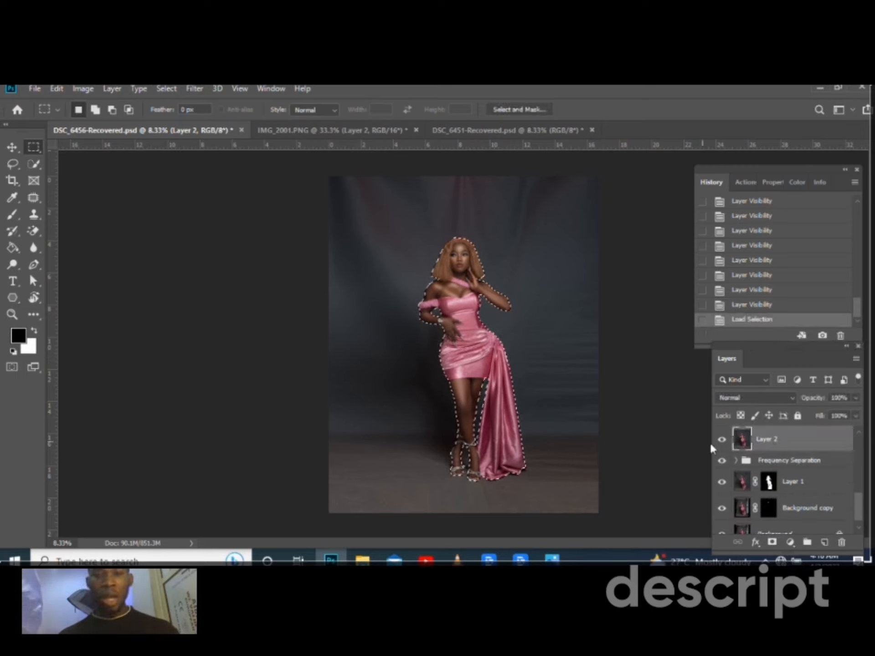
scroll(760, 470, "up", 4)
scroll(769, 505, "down", 2)
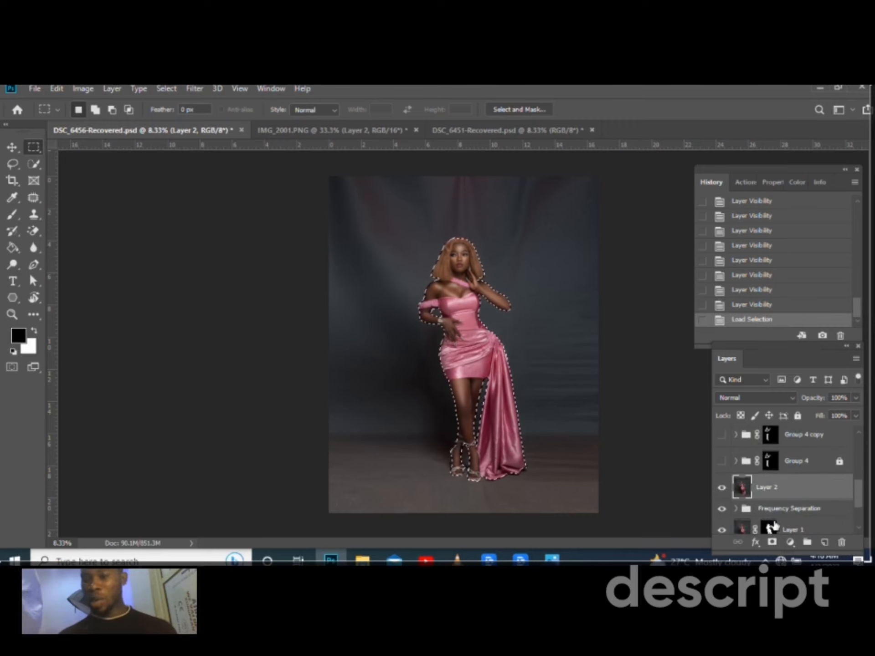
scroll(771, 520, "down", 1)
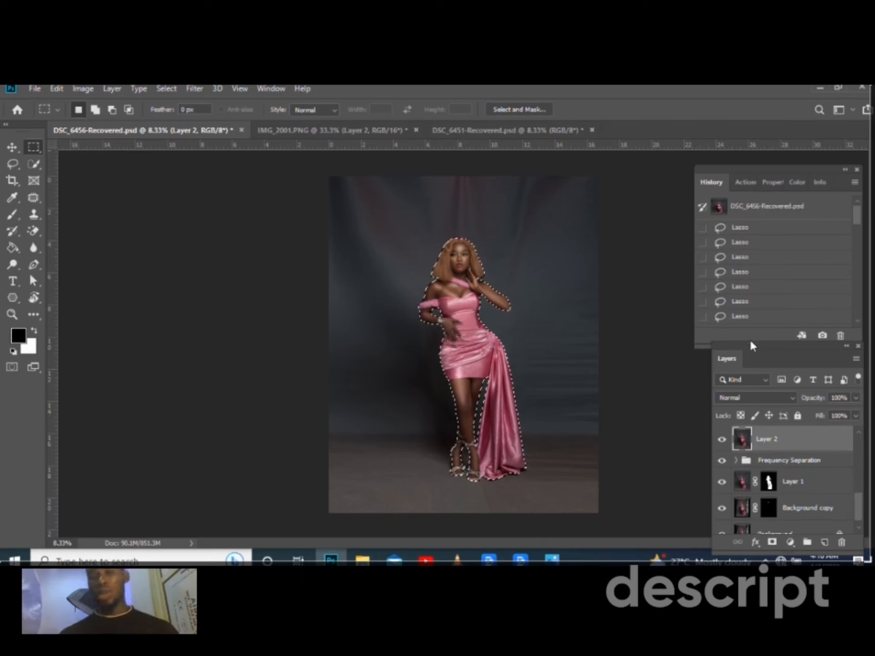
scroll(761, 281, "down", 5)
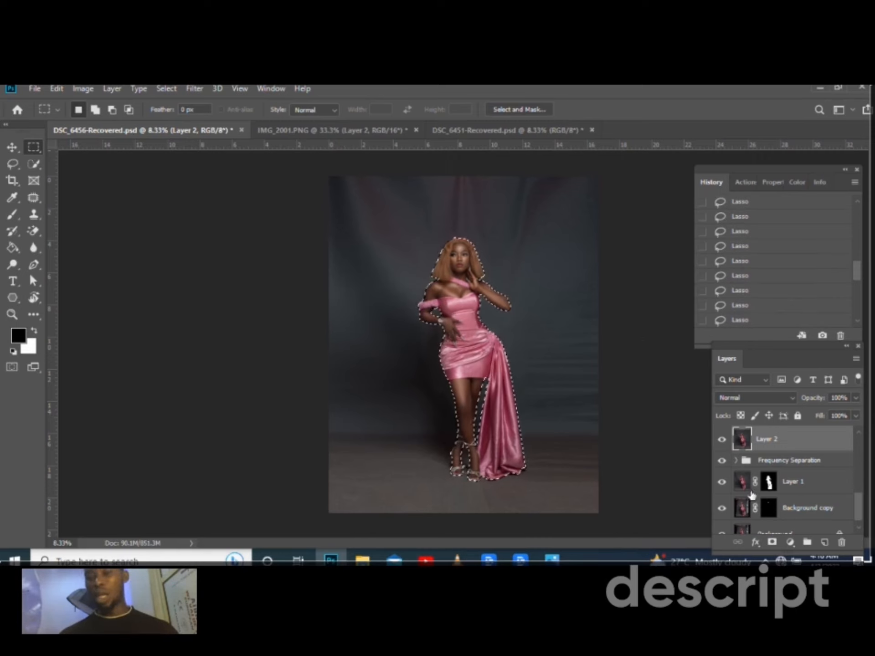
scroll(769, 486, "up", 1)
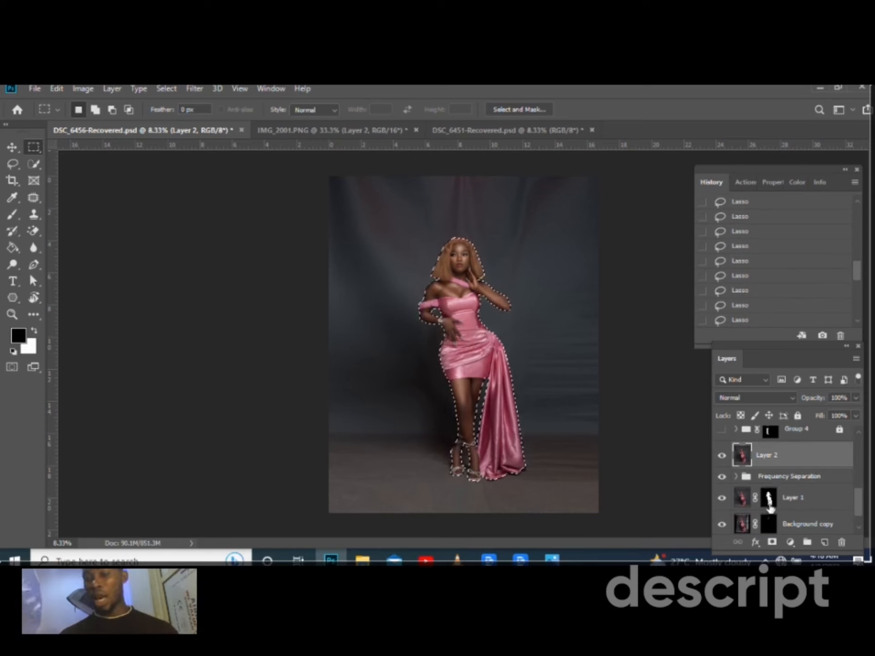
Activate Layer 1's mask and clear the selection around the model
left_click(796, 503)
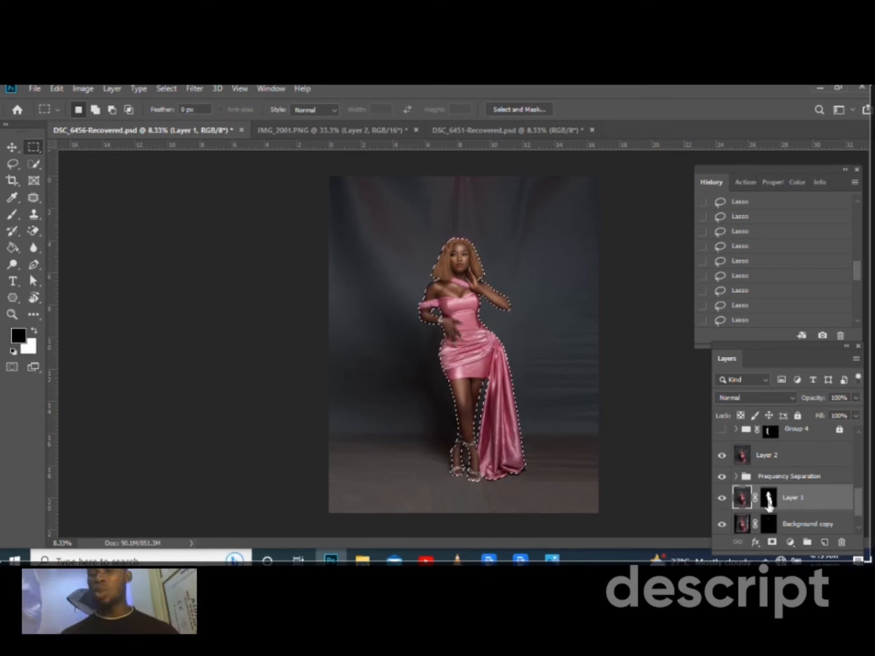
left_click(768, 499)
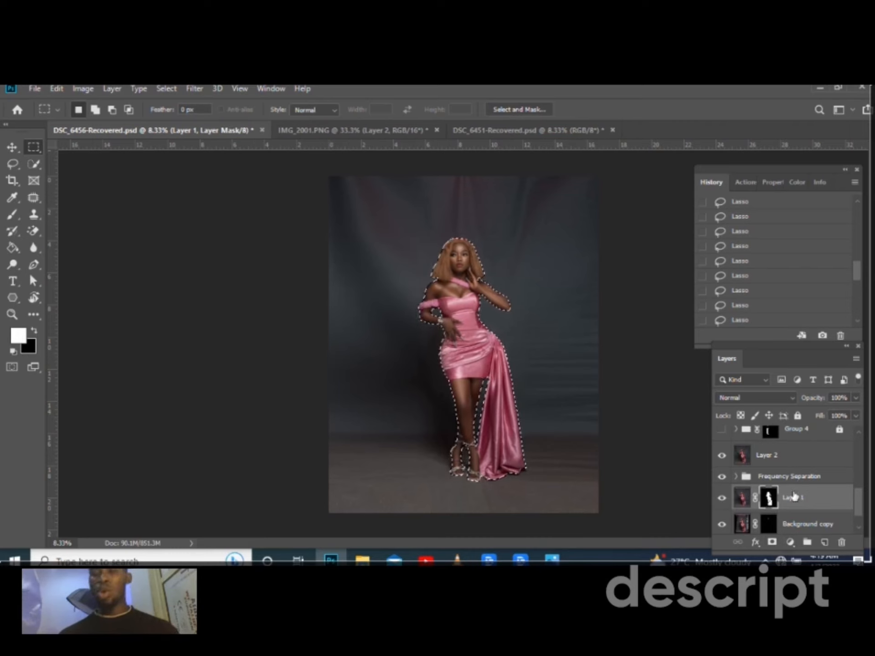
scroll(750, 291, "down", 10)
scroll(760, 477, "up", 2)
scroll(760, 477, "down", 2)
key("ctrl+d")
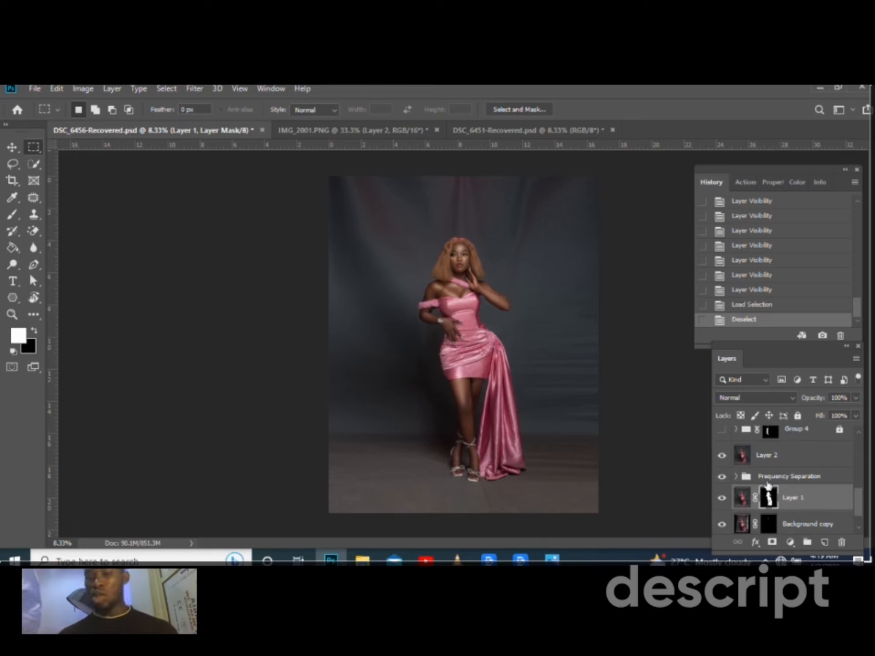
Compare the finished DSC_6451-Recovered.psd with the cleaned backdrop in IMG_2001.PNG, and return to DSC_6456-Recovered.psd
scroll(775, 483, "up", 5)
left_click(481, 129)
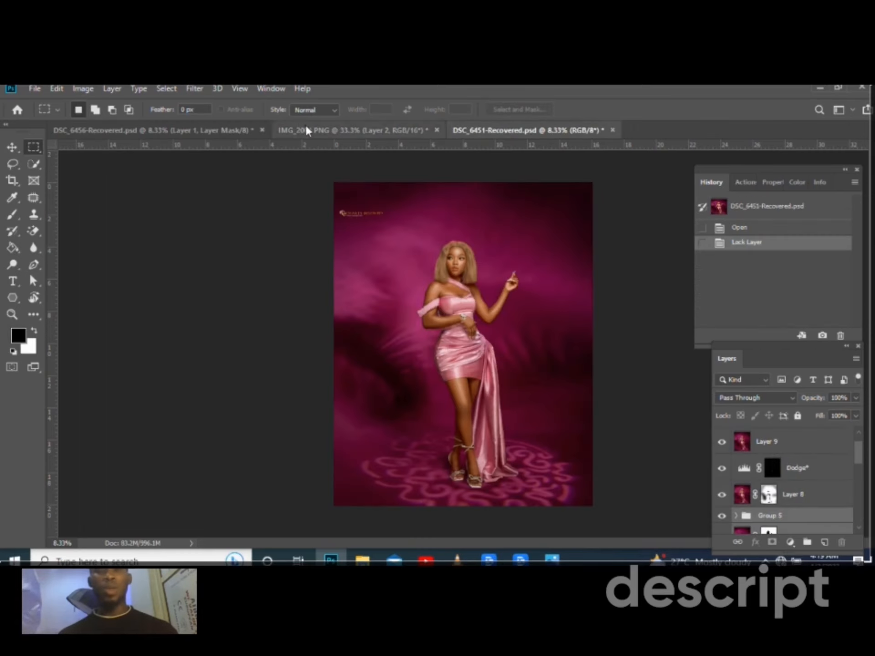
left_click(346, 130)
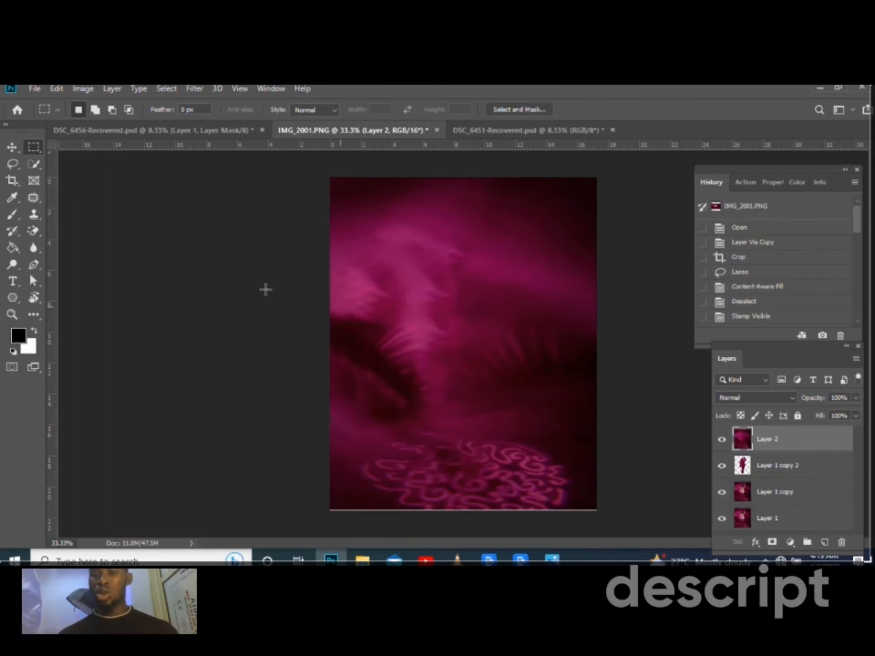
left_click_drag(812, 457, 745, 394)
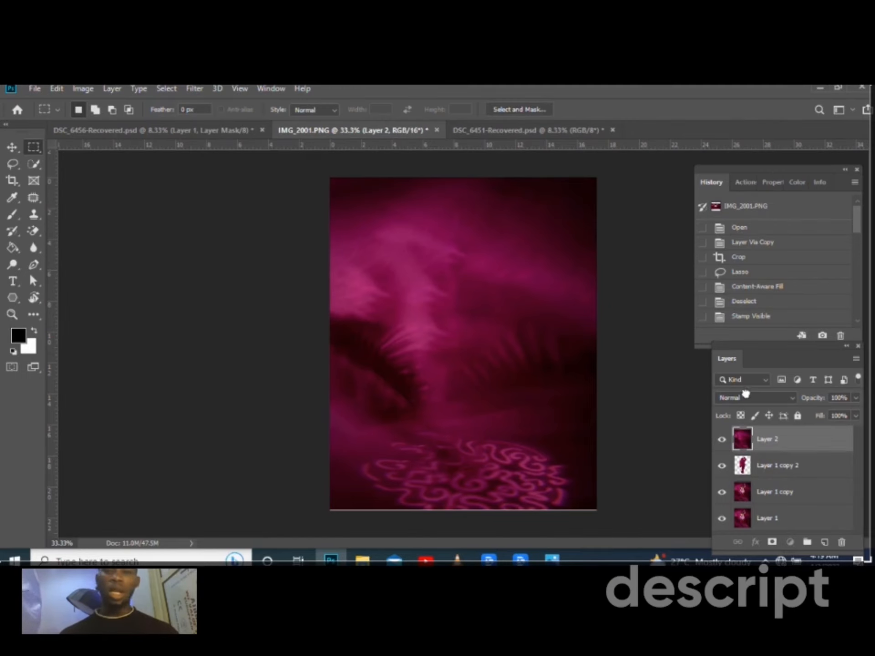
left_click(132, 130)
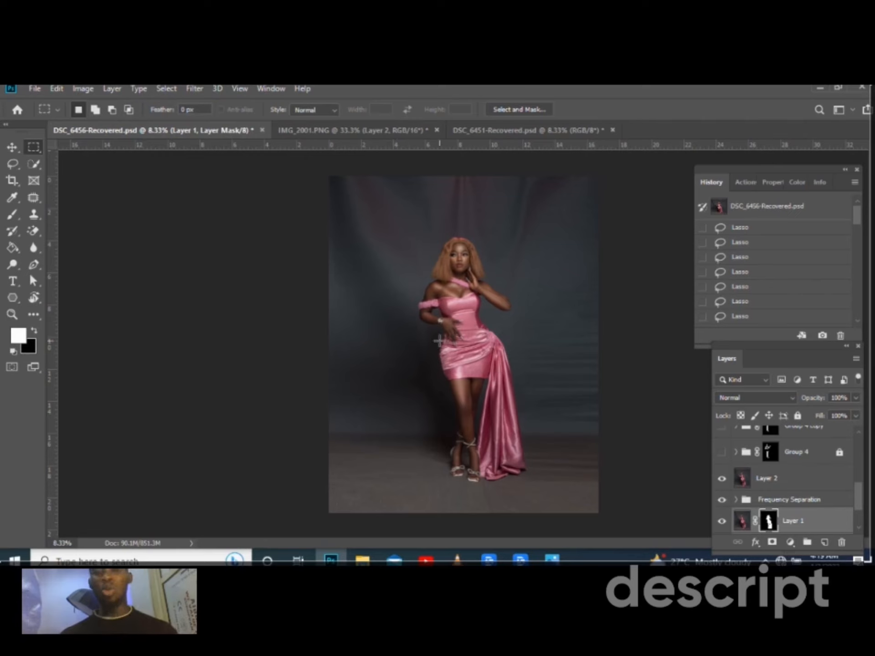
Make the masked magenta backdrop on Layer 3 visible and keep its blend mode at Overlay
left_click_drag(857, 499, 863, 448)
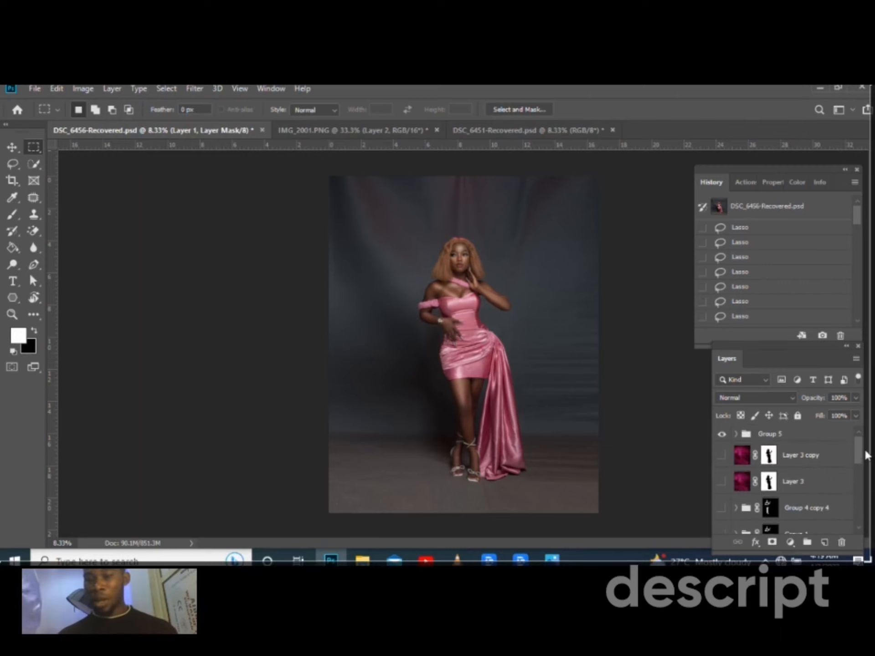
left_click(788, 481)
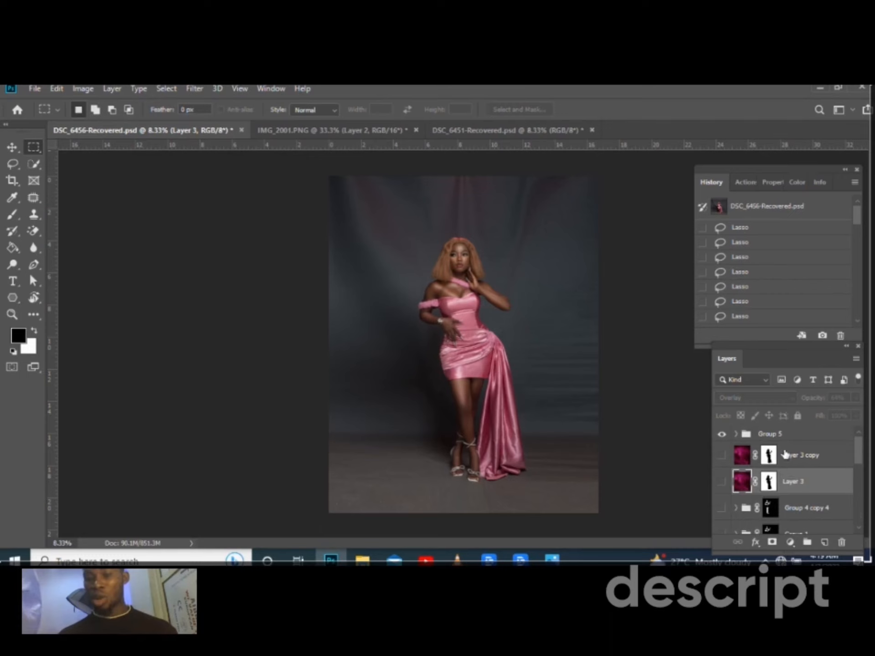
left_click(721, 481)
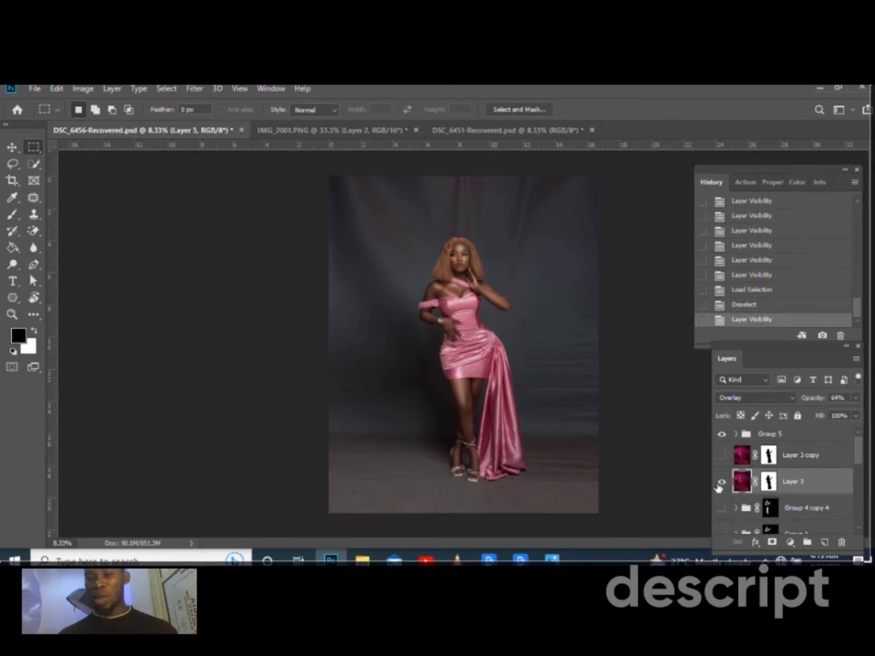
left_click(740, 398)
left_click(725, 384)
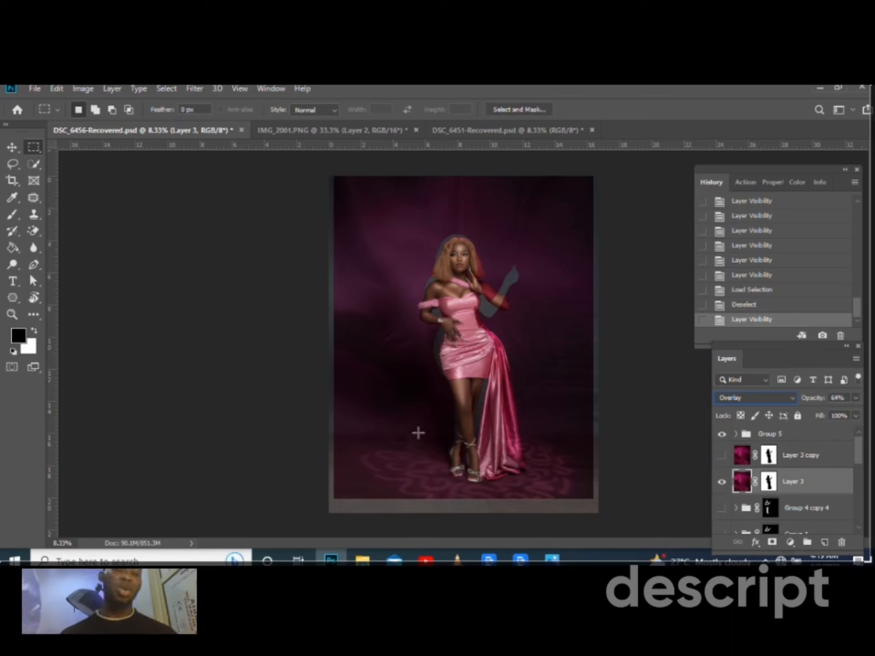
Make the Layer 3 copy backdrop visible above Layer 3, keeping Layer 3 as the active layer
left_click(789, 457)
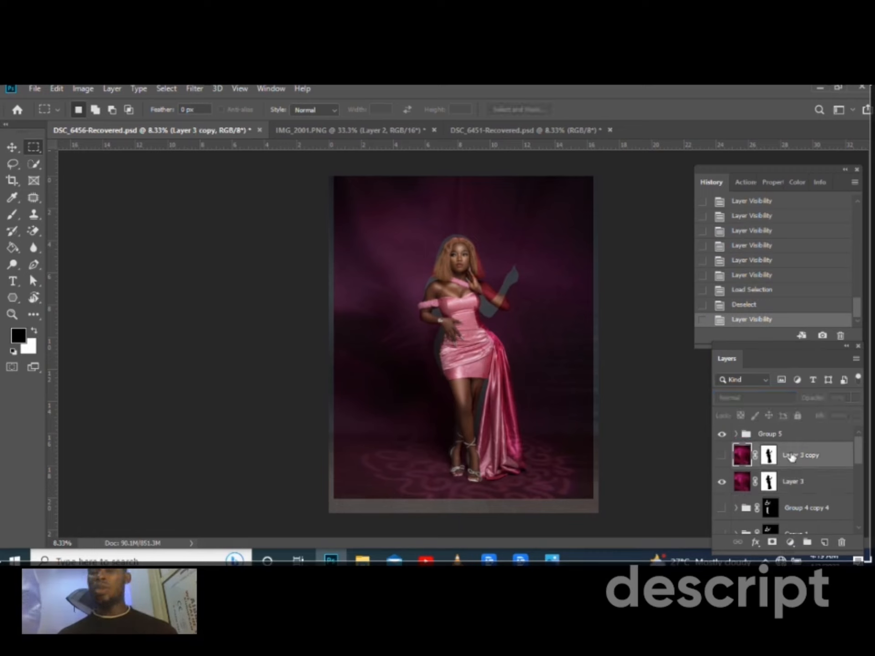
left_click(803, 484)
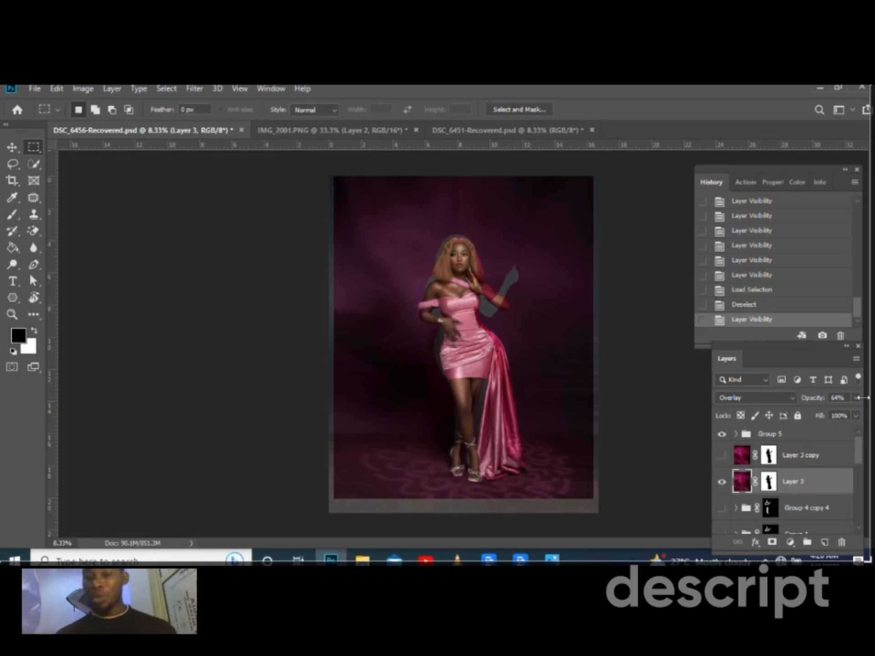
left_click(721, 455)
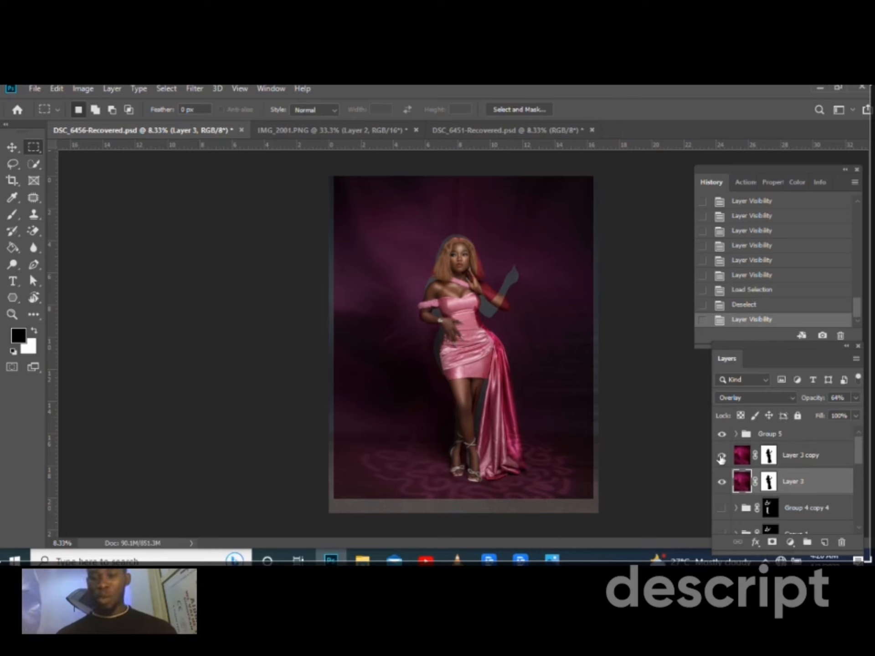
Delete the layer masks from Layer 3 and Layer 3 copy
right_click(769, 482)
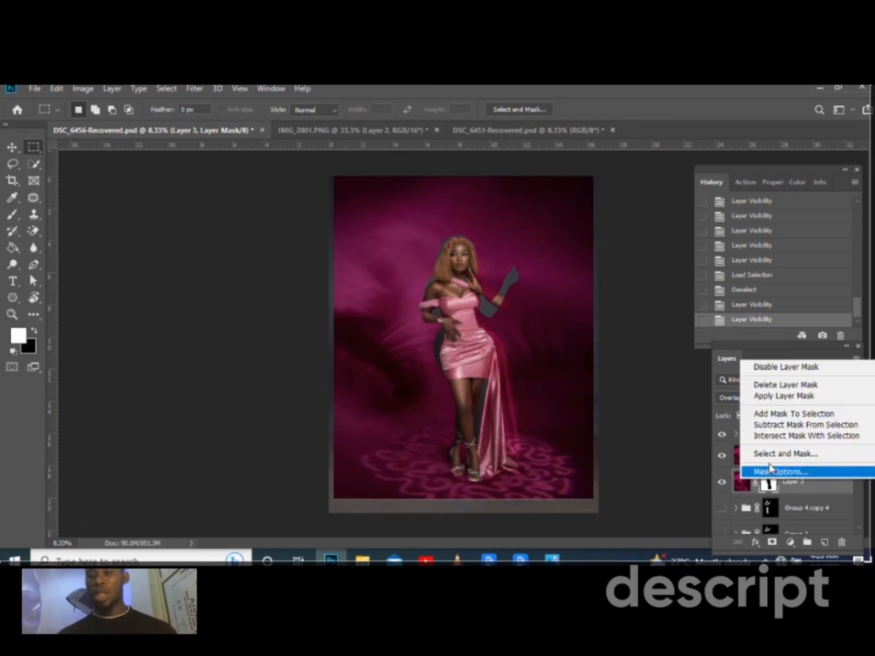
left_click(777, 385)
right_click(766, 460)
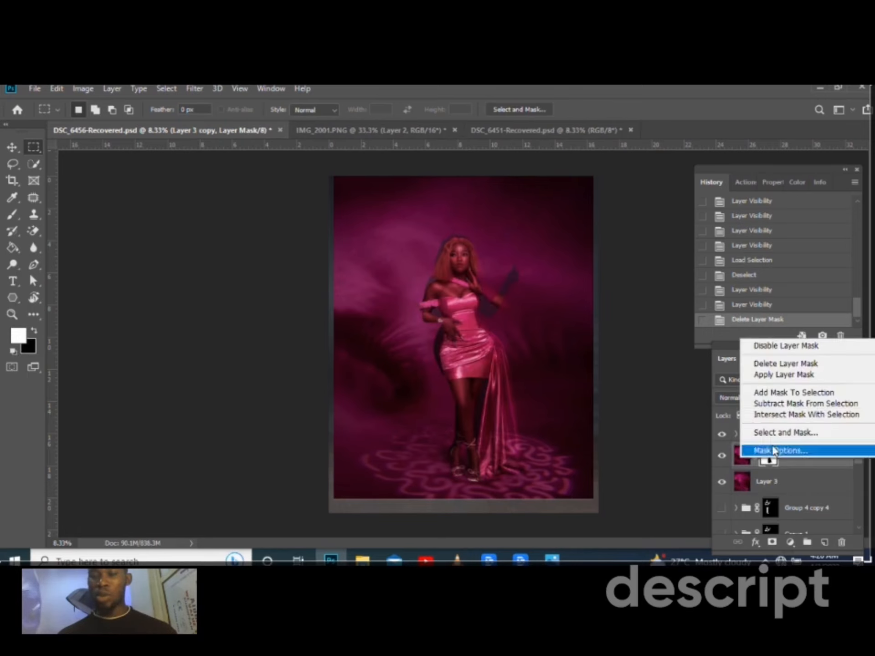
left_click(781, 363)
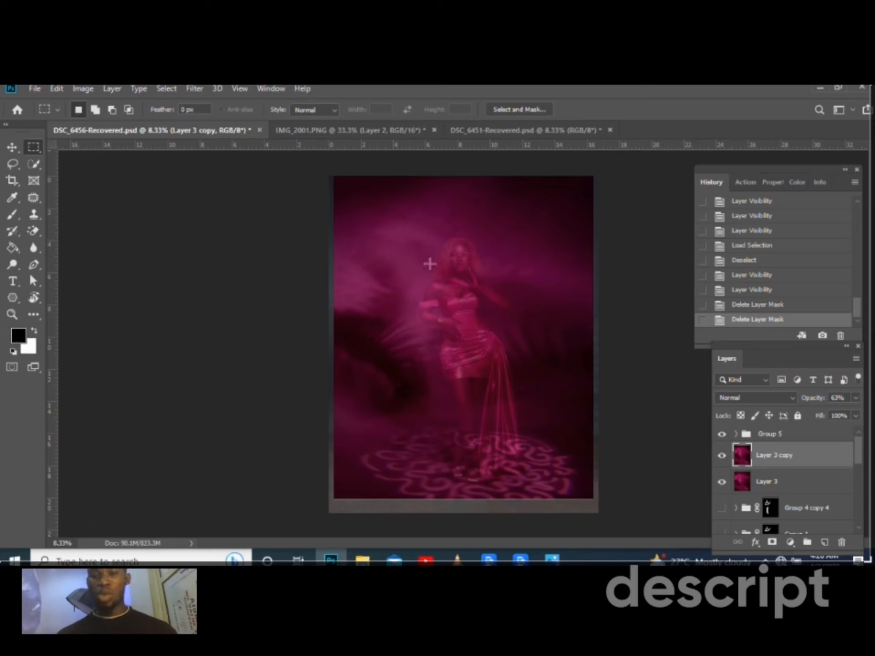
Hide and show Layer 3 copy to compare the two unmasked backdrop layers over the model
left_click(721, 455)
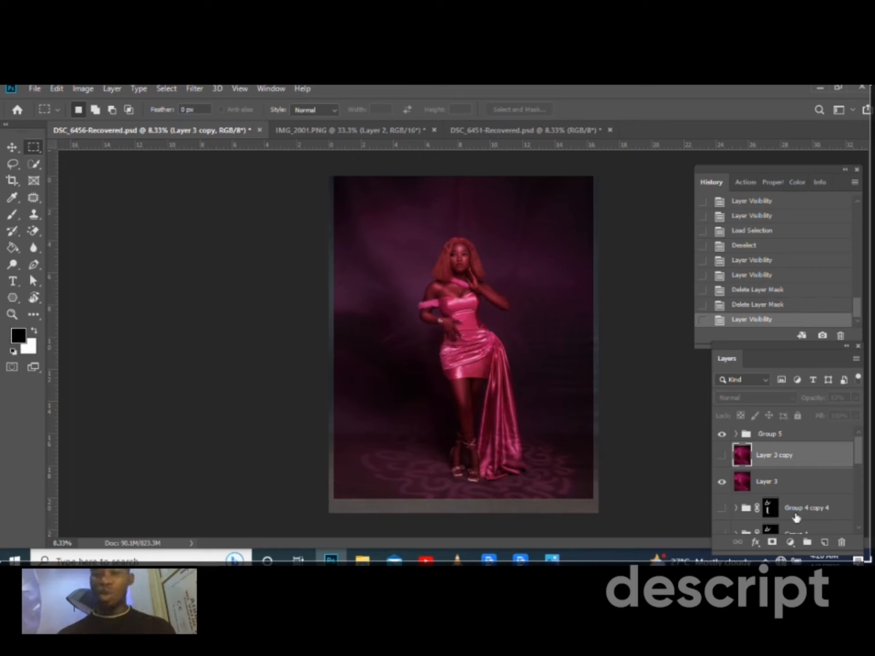
left_click(783, 479)
left_click(769, 461)
left_click(722, 455)
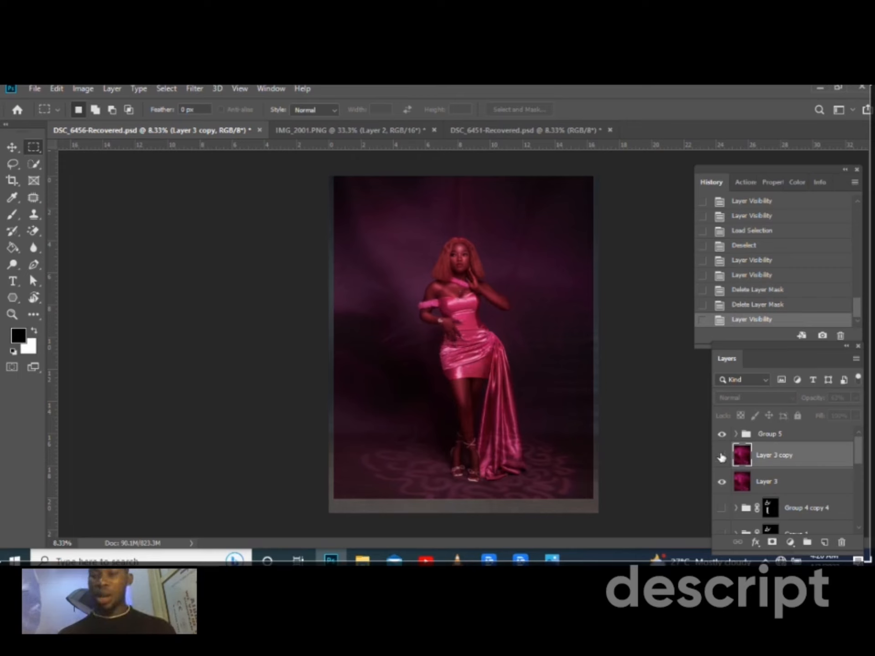
Duplicate Layer 1's model-shaped mask onto Layer 3 copy
scroll(828, 510, "down", 1)
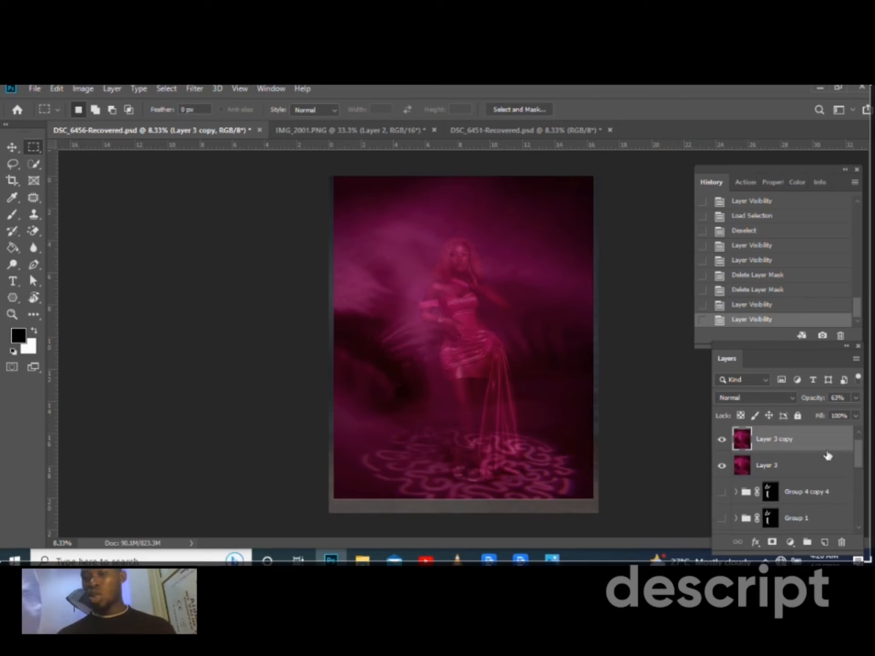
left_click_drag(853, 454, 862, 507)
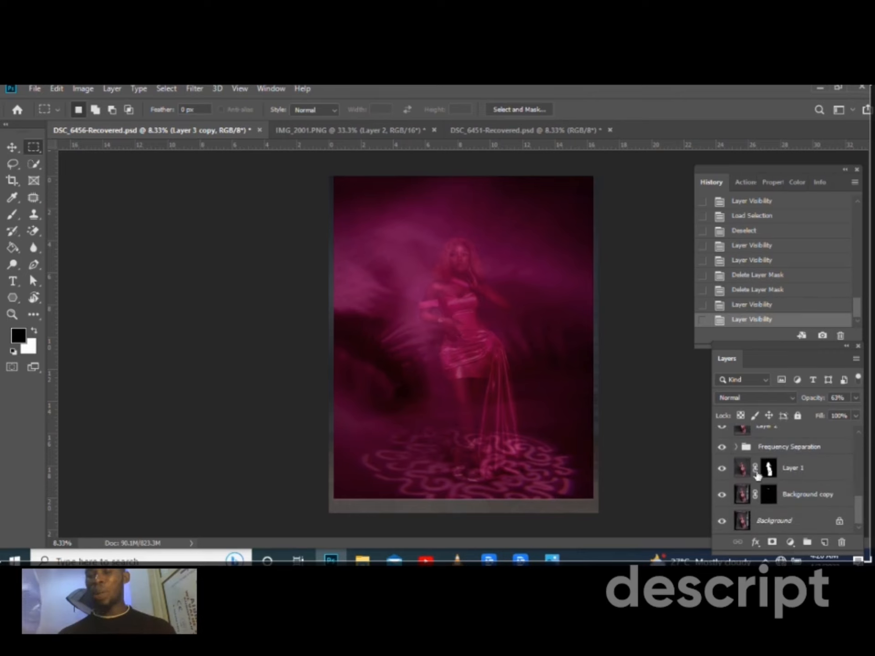
left_click(769, 469)
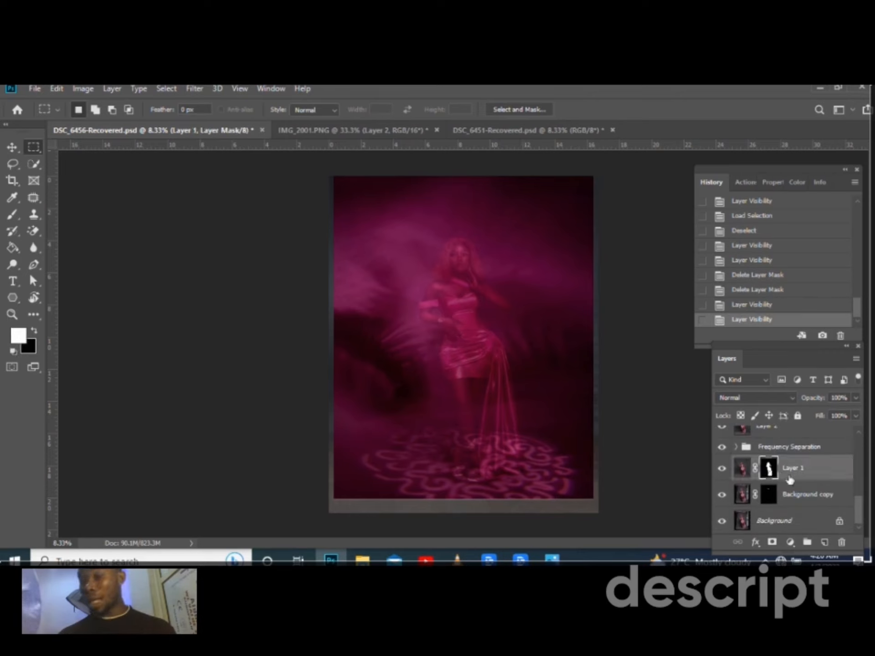
scroll(856, 507, "up", 2)
scroll(802, 492, "down", 2)
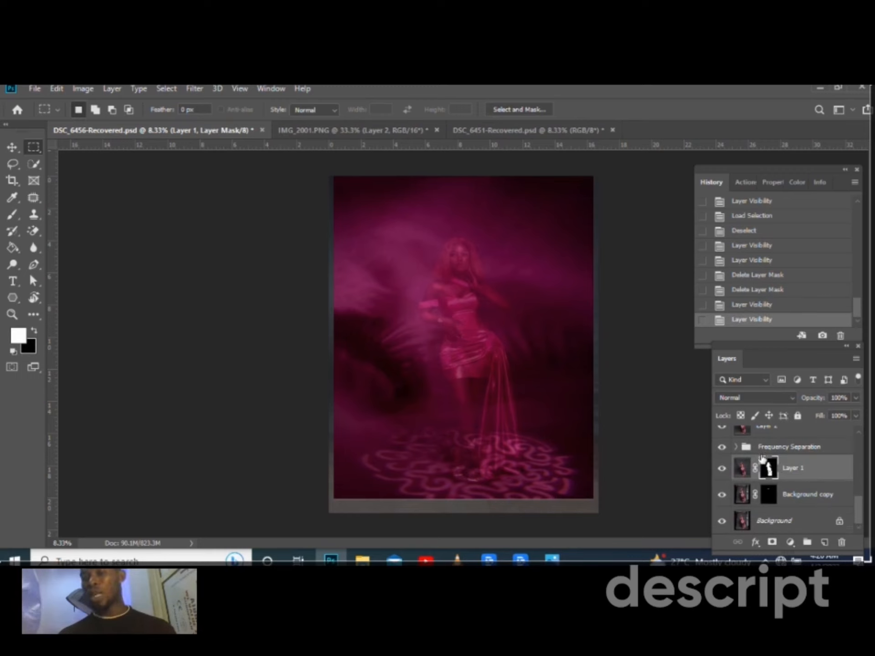
scroll(774, 481, "up", 1)
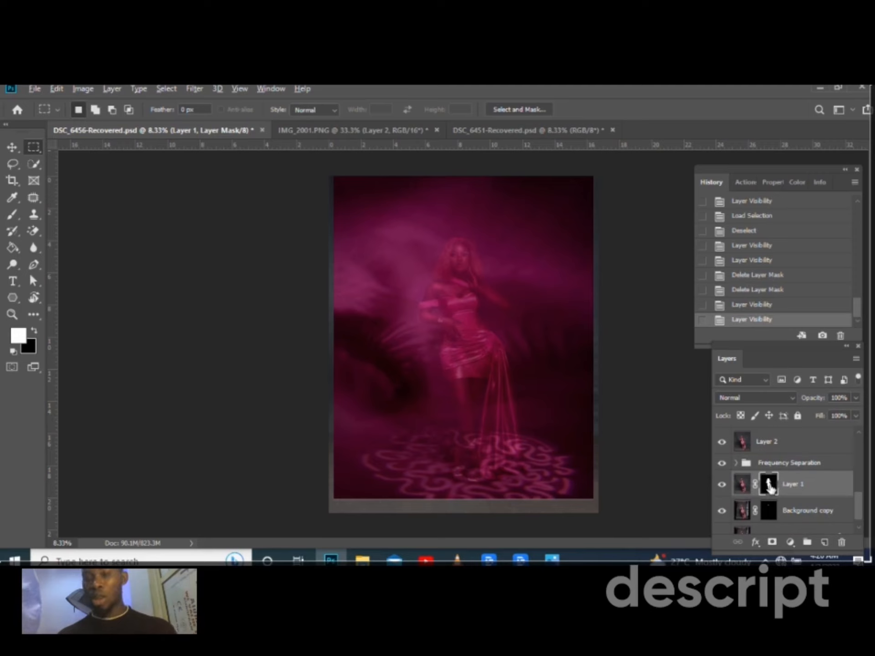
left_click_drag(770, 487, 761, 460)
scroll(799, 477, "up", 2)
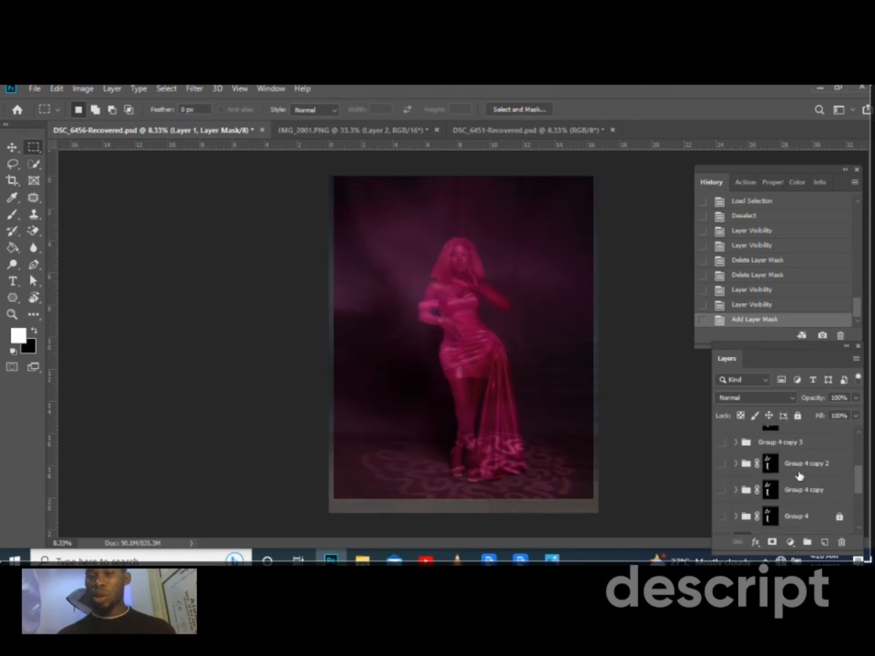
scroll(761, 449, "up", 3)
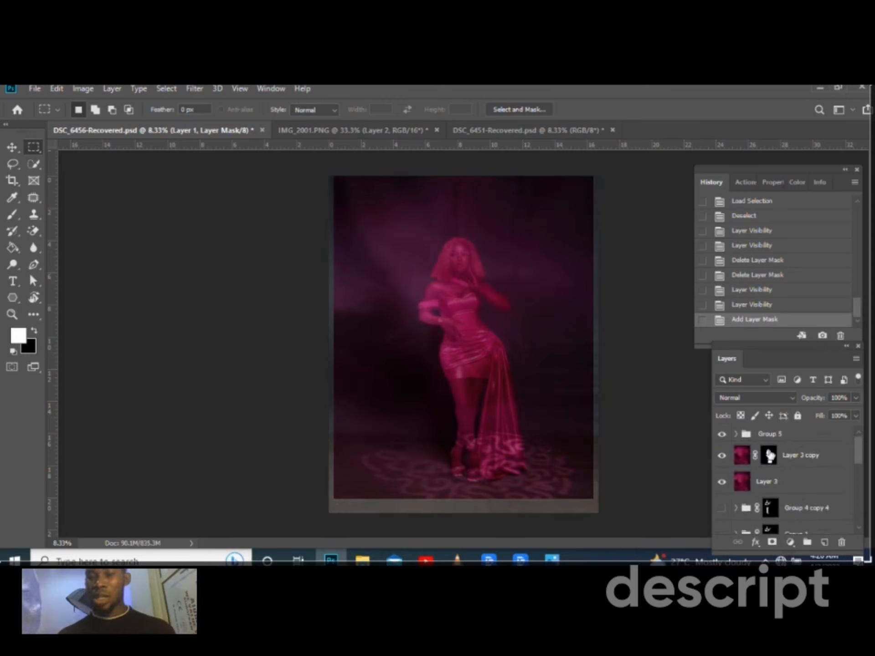
Invert Layer 3 copy's mask so the model is excluded, and duplicate the inverted mask onto Layer 3
left_click(769, 454)
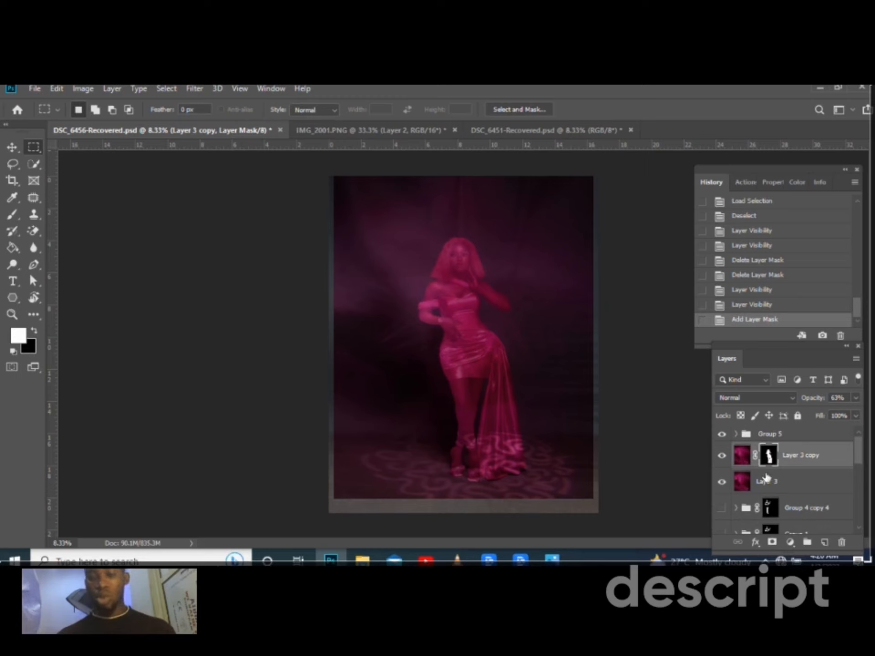
key("ctrl+i")
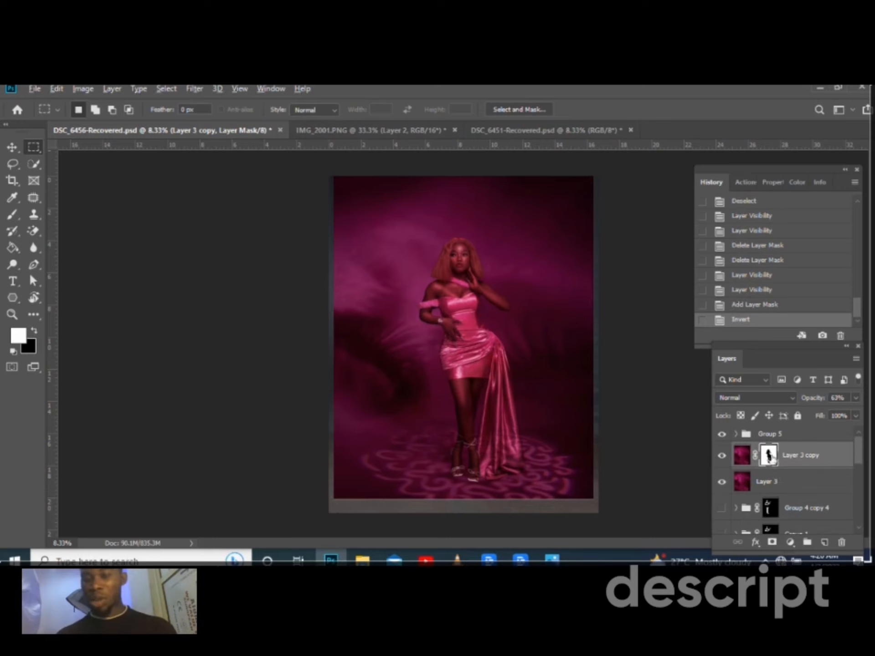
left_click_drag(768, 455, 770, 482)
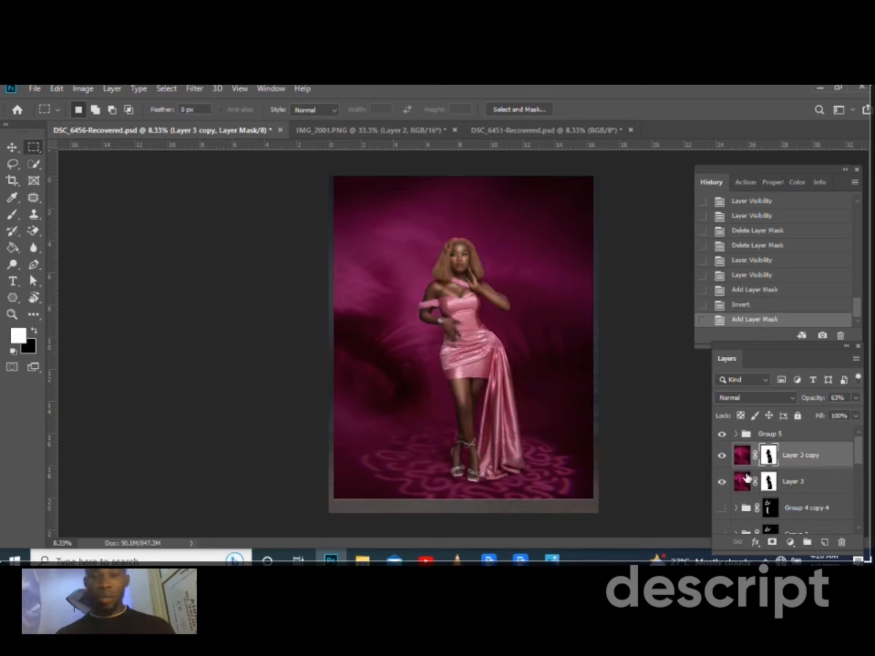
Set up a black brush with 17% flow and size 250 for masking around the model's feet
key("ctrl+plus")
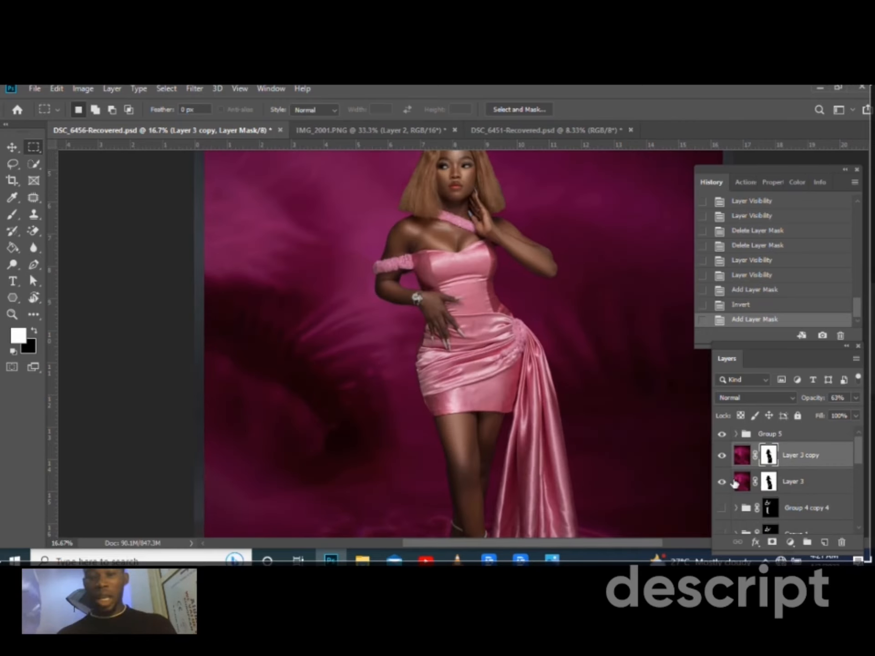
left_click_drag(458, 444, 518, 397)
key("ctrl+plus")
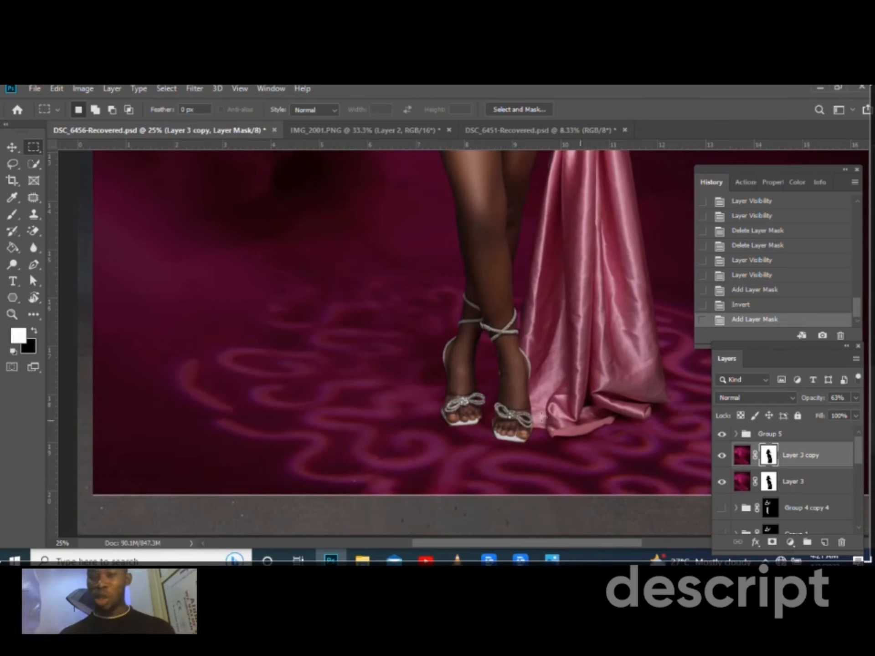
left_click(12, 214)
left_click(376, 109)
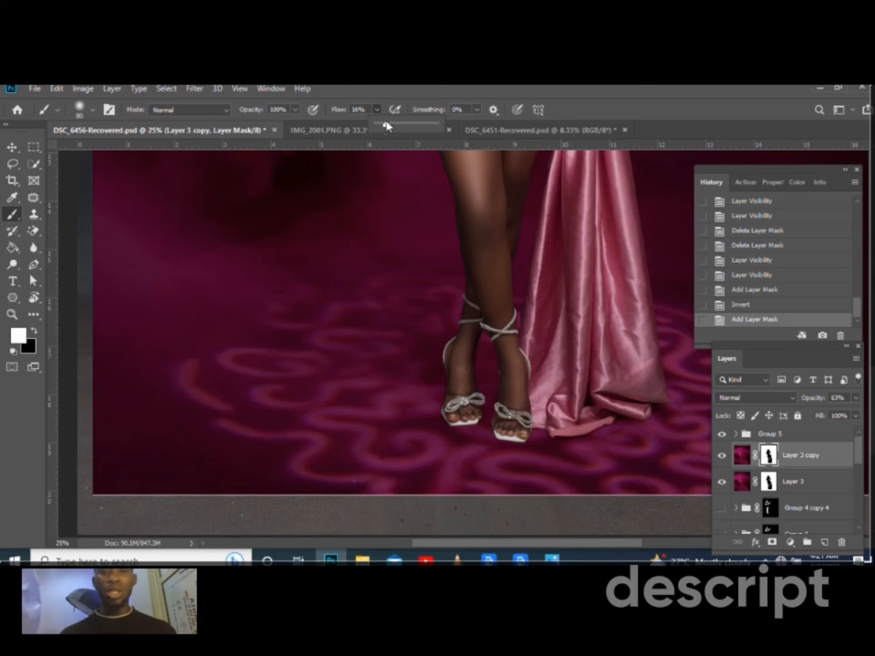
left_click_drag(511, 460, 558, 416)
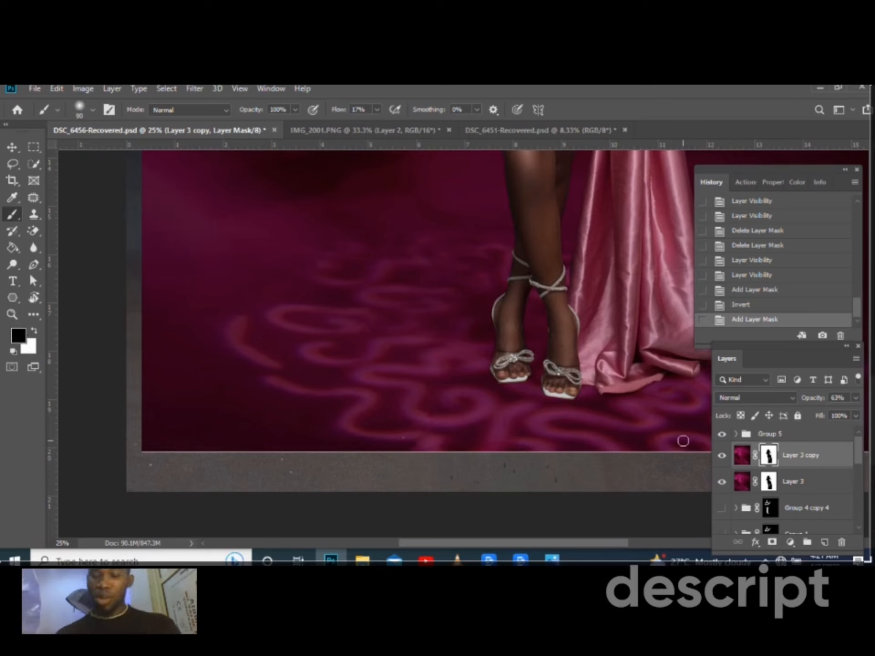
key("bracketright")
key("bracketright")
key("bracketright")
key("bracketright")
key("bracketright")
key("bracketright")
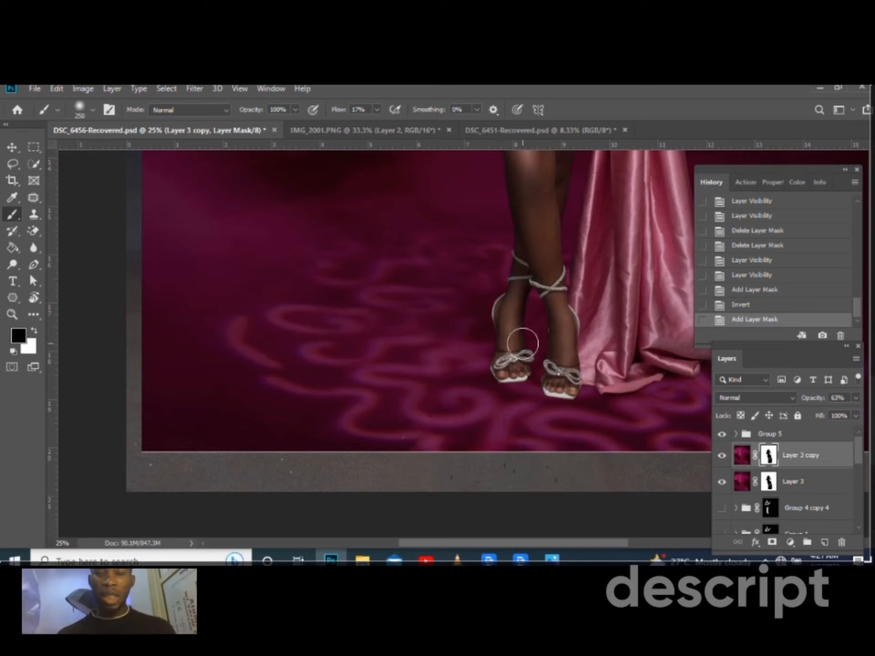
Paint black on Layer 3 copy's mask around the sandals and ankles, and compare the blend with that layer hidden and shown
mouse_move(529, 338)
left_mouse_down()
mouse_move(538, 339)
mouse_move(526, 357)
left_mouse_up()
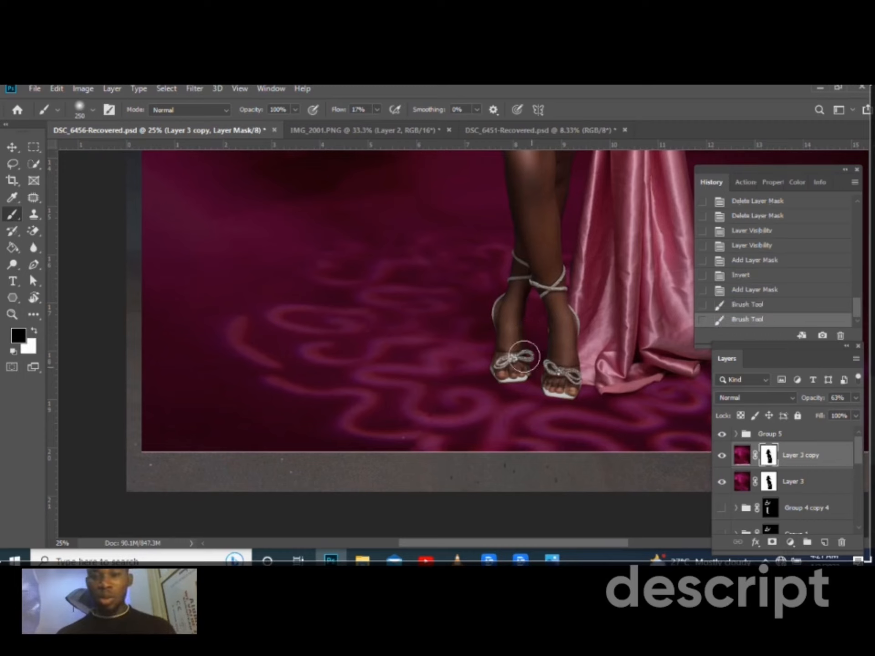
left_click_drag(486, 313, 471, 285)
mouse_move(474, 344)
left_mouse_down()
mouse_move(493, 314)
mouse_move(490, 358)
left_mouse_up()
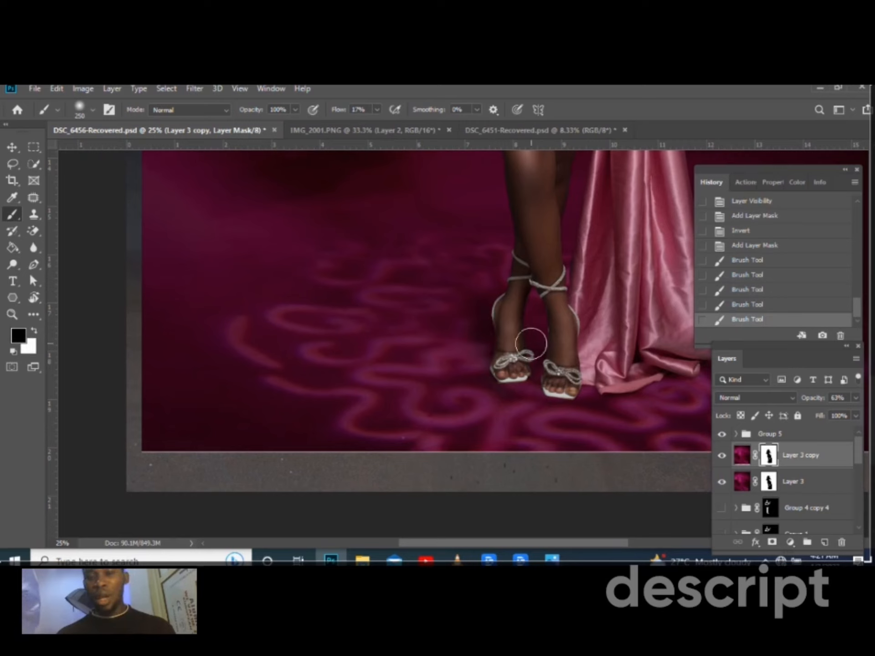
left_click_drag(504, 378, 517, 322)
left_click(554, 374)
left_click(721, 455)
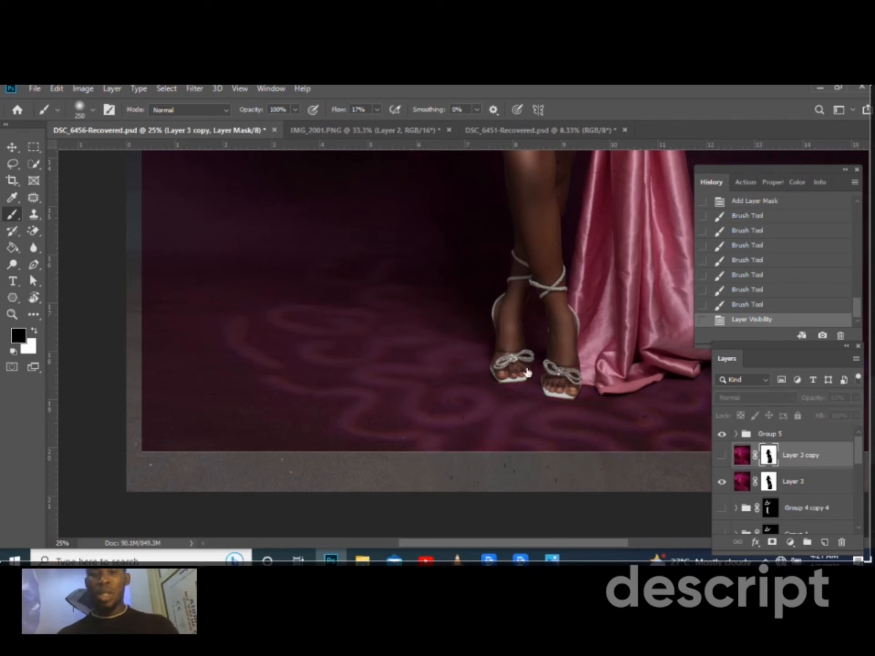
left_click(721, 454)
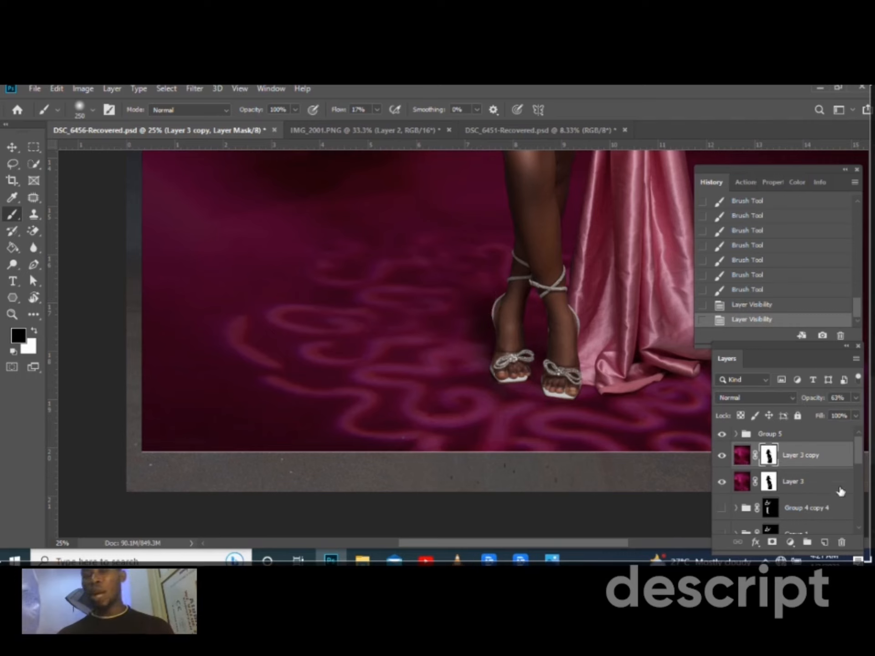
Paint black on Layer 3's mask around the model's sandals and ankles to bring back the original floor shadow
left_click(770, 482)
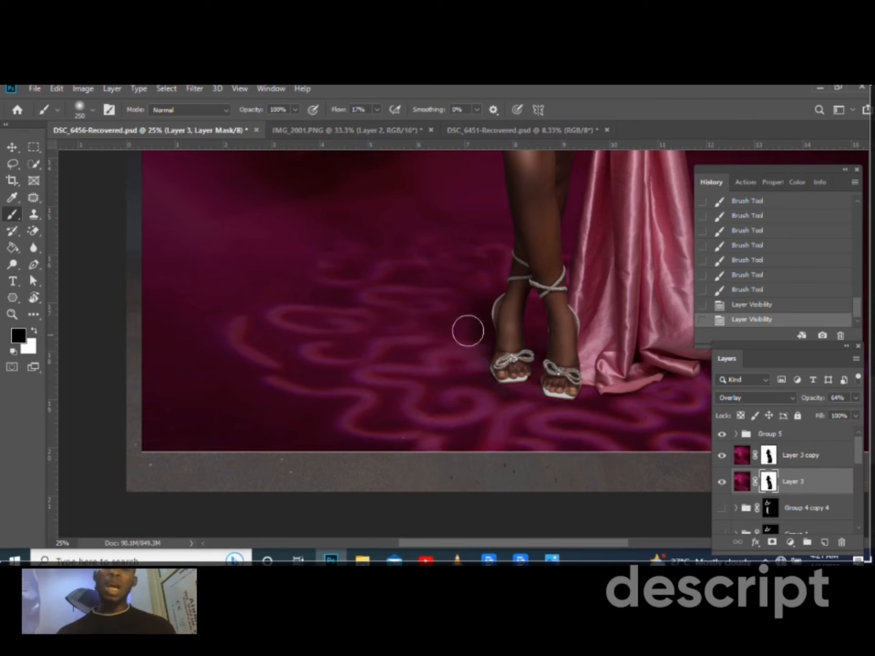
left_click_drag(486, 321, 529, 318)
left_click_drag(542, 396, 490, 374)
left_click_drag(490, 290, 515, 409)
mouse_move(585, 450)
left_mouse_down()
mouse_move(581, 481)
mouse_move(575, 461)
left_mouse_up()
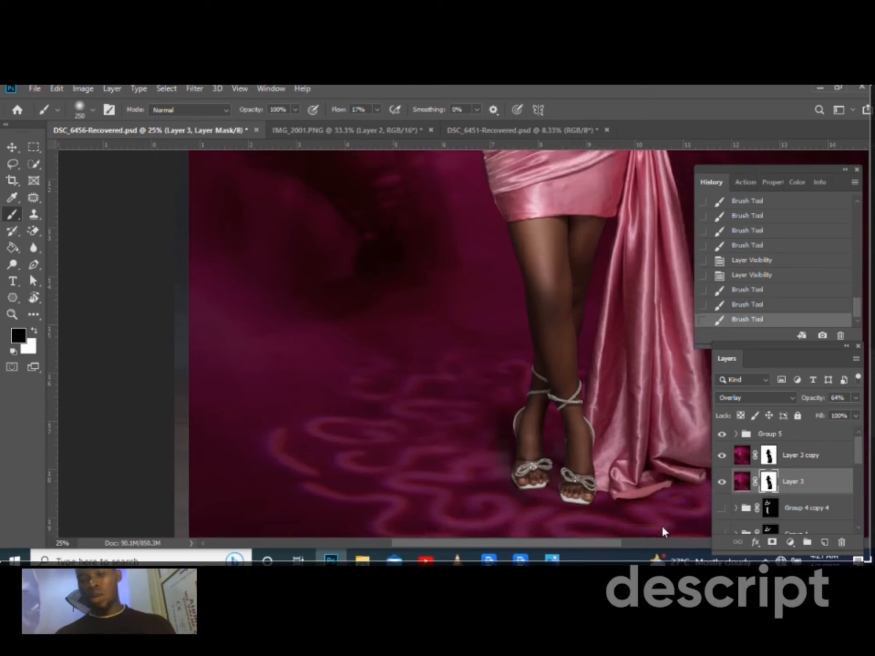
Roll the document history back to the third brush stroke made after the last layer mask was added
scroll(662, 526, "down", 4)
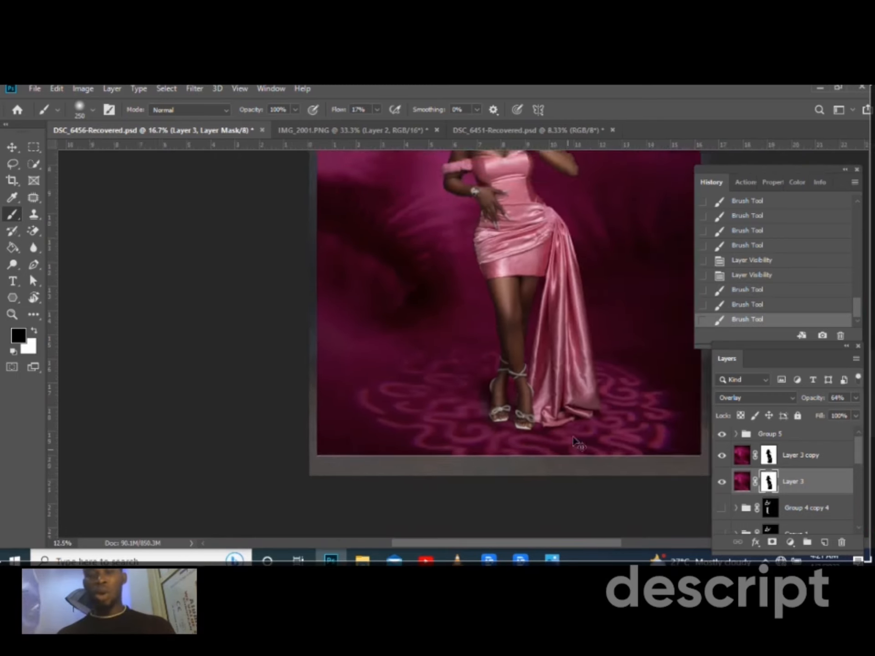
scroll(687, 466, "up", 1)
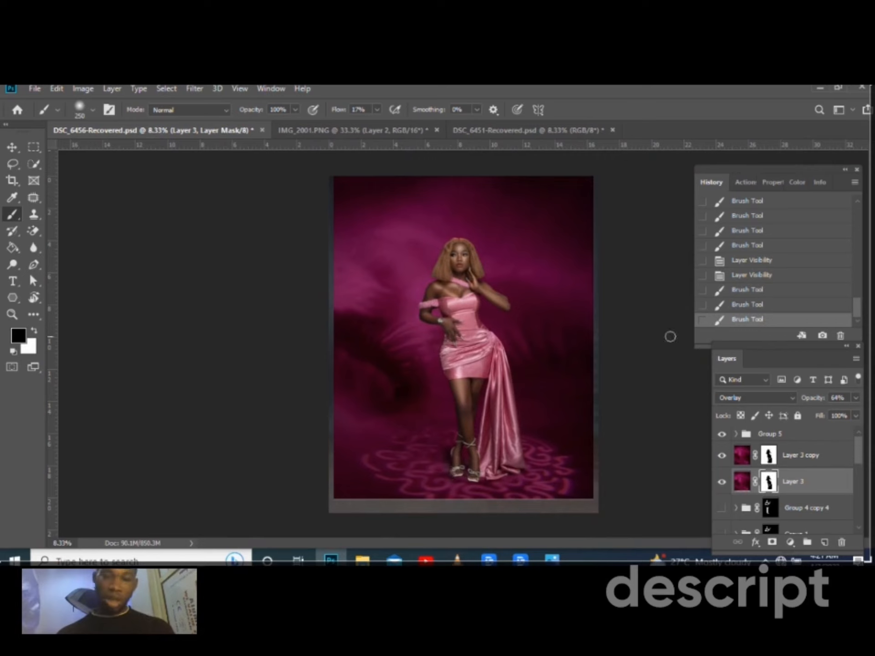
scroll(747, 237, "up", 2)
left_click(749, 263)
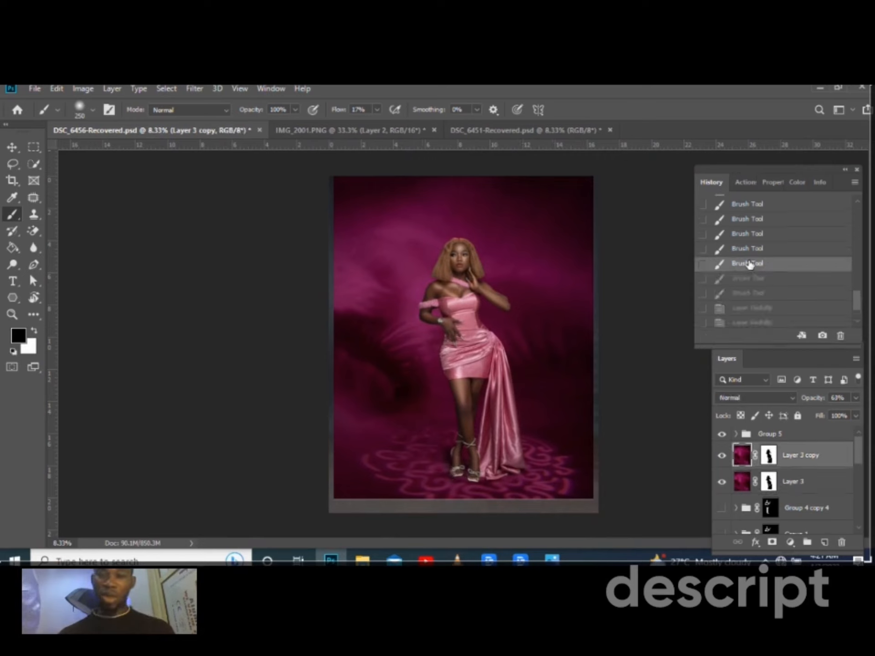
scroll(740, 266, "up", 3)
scroll(746, 295, "down", 1)
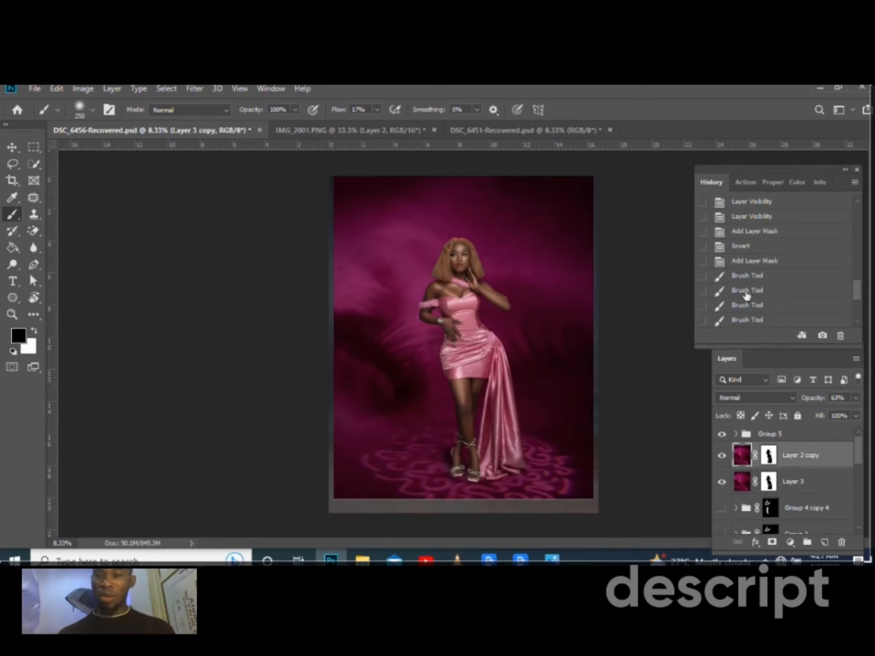
left_click(746, 276)
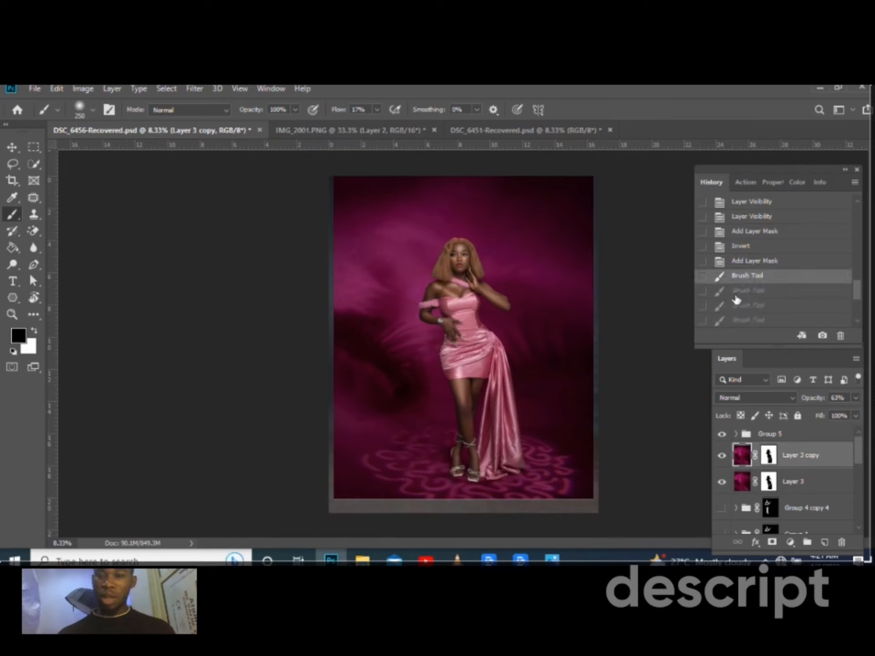
left_click(739, 293)
left_click(743, 319)
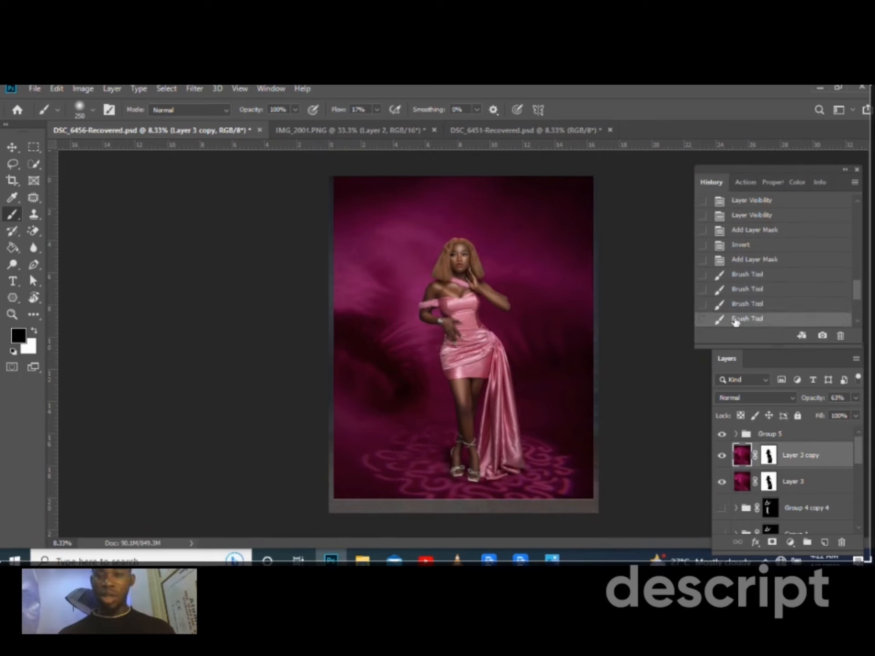
left_click(762, 306)
scroll(786, 445, "down", 2)
scroll(774, 464, "up", 2)
Examine the mask edges around the model's hand, waist and hair up close
key("ctrl+plus")
key("ctrl+plus")
key("ctrl+plus")
key("ctrl+plus")
key("ctrl+plus")
key("ctrl+plus")
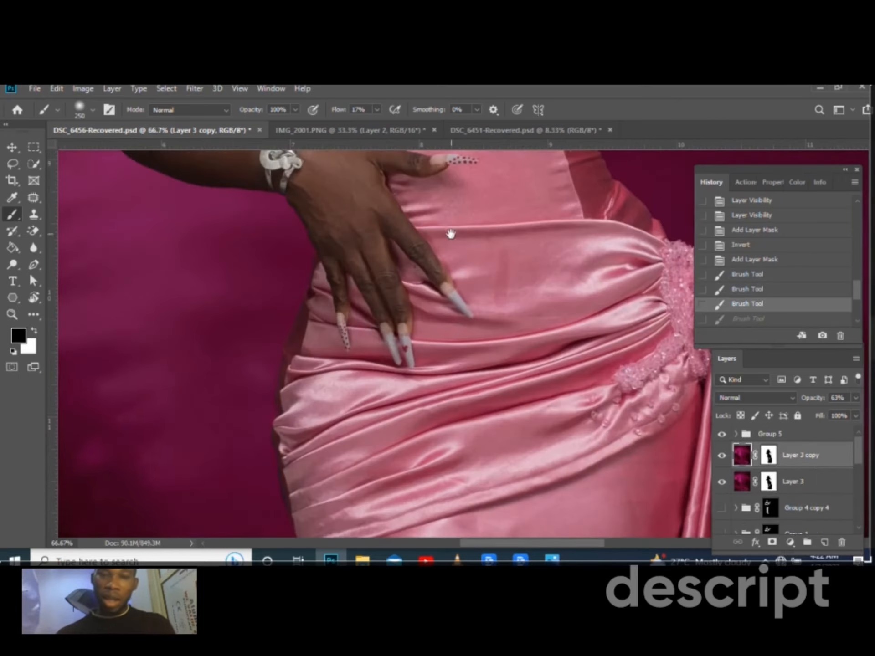
left_click_drag(451, 234, 477, 442)
left_click_drag(476, 221, 541, 510)
left_click_drag(489, 359, 531, 489)
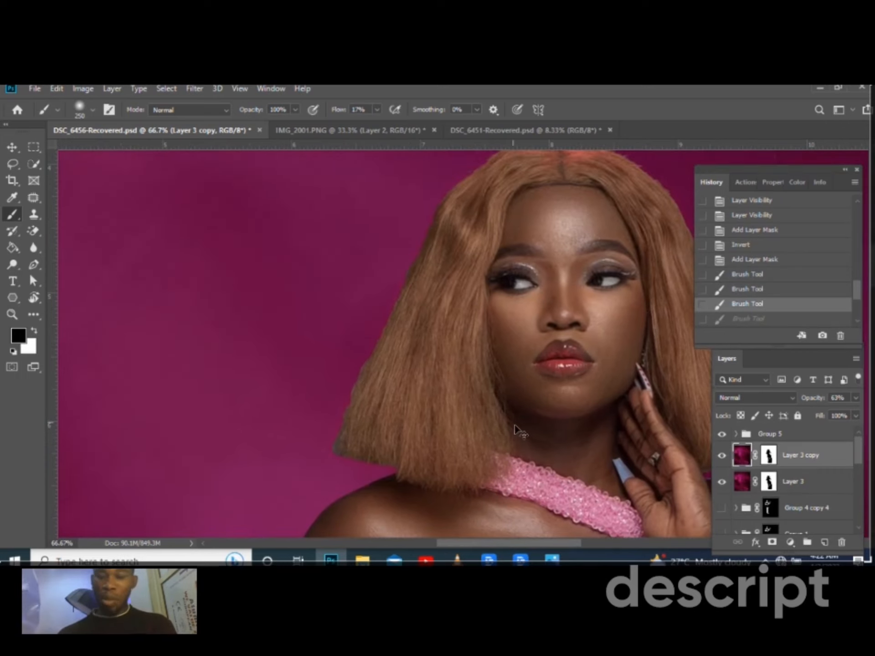
key("ctrl+minus")
key("ctrl+minus")
key("ctrl+minus")
key("ctrl+minus")
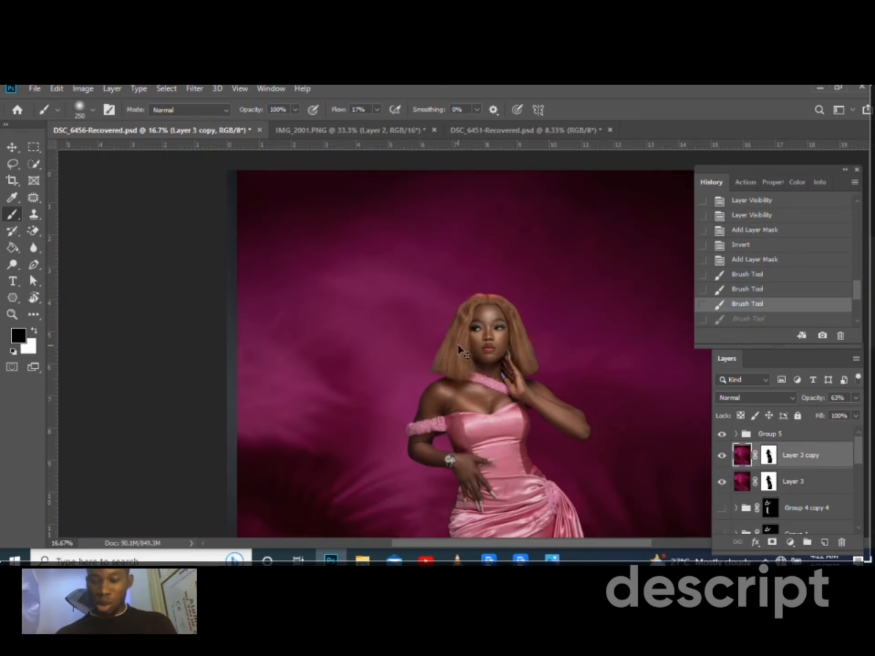
Set up a white brush at size 45 for refining the mask edge around the model's hair
key("ctrl+plus")
key("bracketleft")
key("bracketleft")
key("bracketleft")
key("bracketleft")
key("ctrl+plus")
key("ctrl+plus")
key("ctrl+plus")
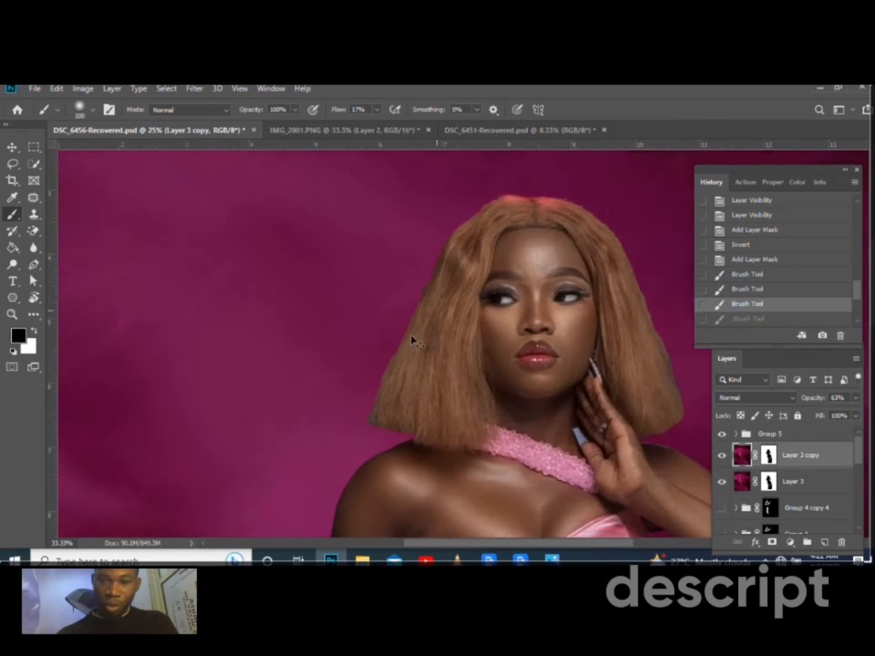
key("bracketleft")
key("bracketleft")
key("bracketleft")
key("bracketleft")
key("bracketleft")
key("bracketleft")
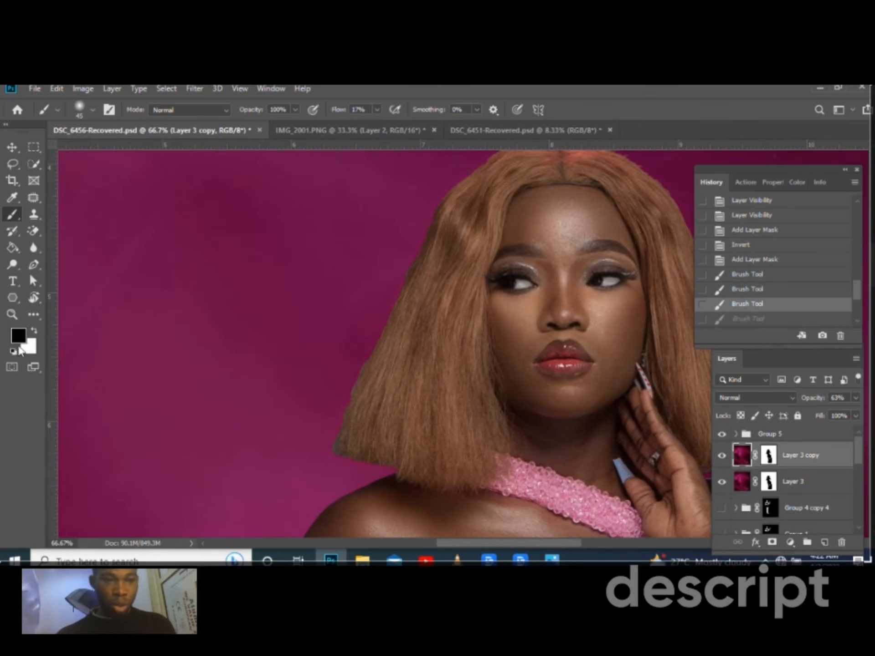
key("x")
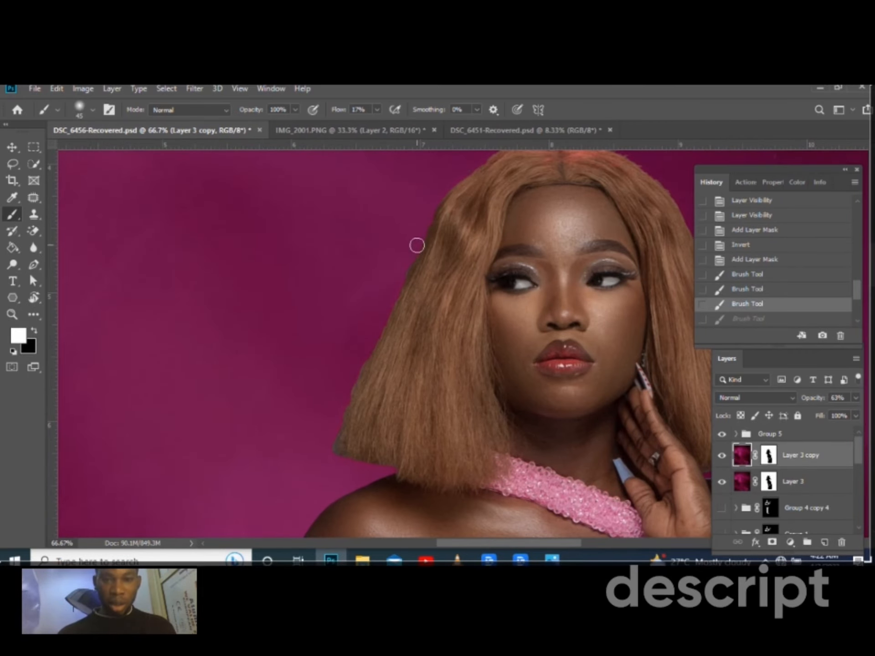
left_click_drag(417, 243, 378, 315)
left_click(731, 307)
key("x")
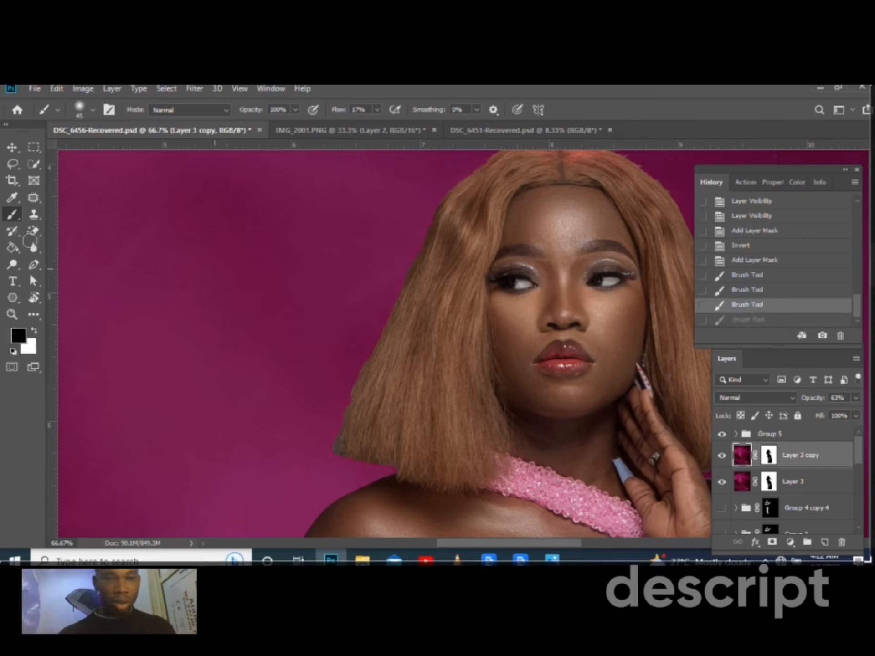
key("x")
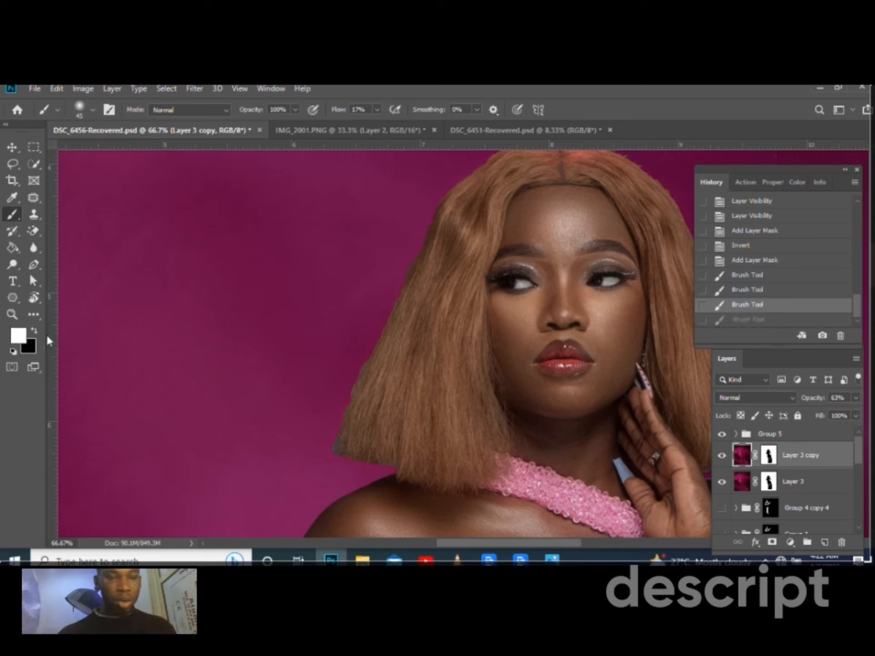
Retouch Layer 3 copy's mask along the left edge of the hair with black and white brush strokes
left_click(770, 455)
key("x")
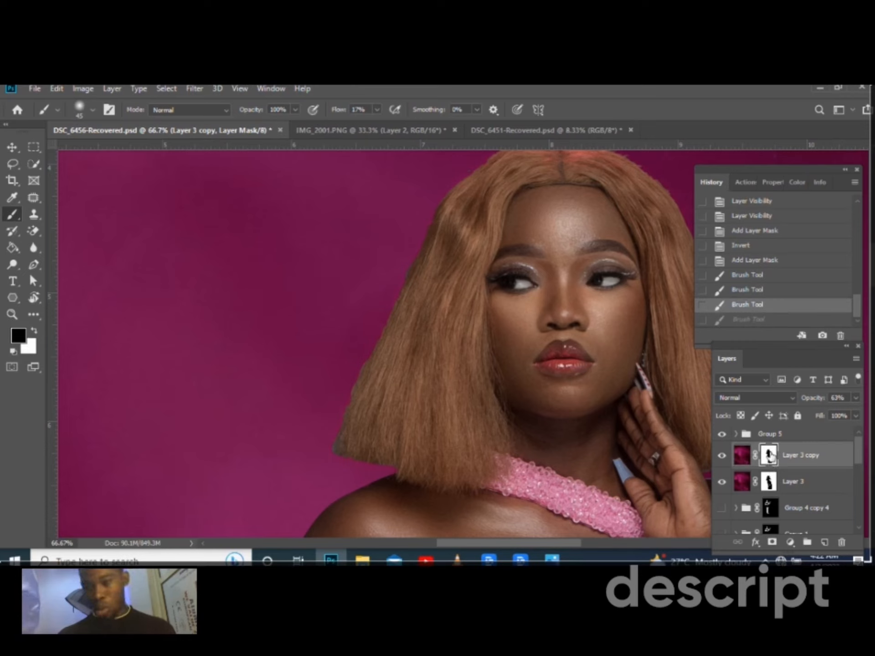
left_click_drag(365, 354, 369, 351)
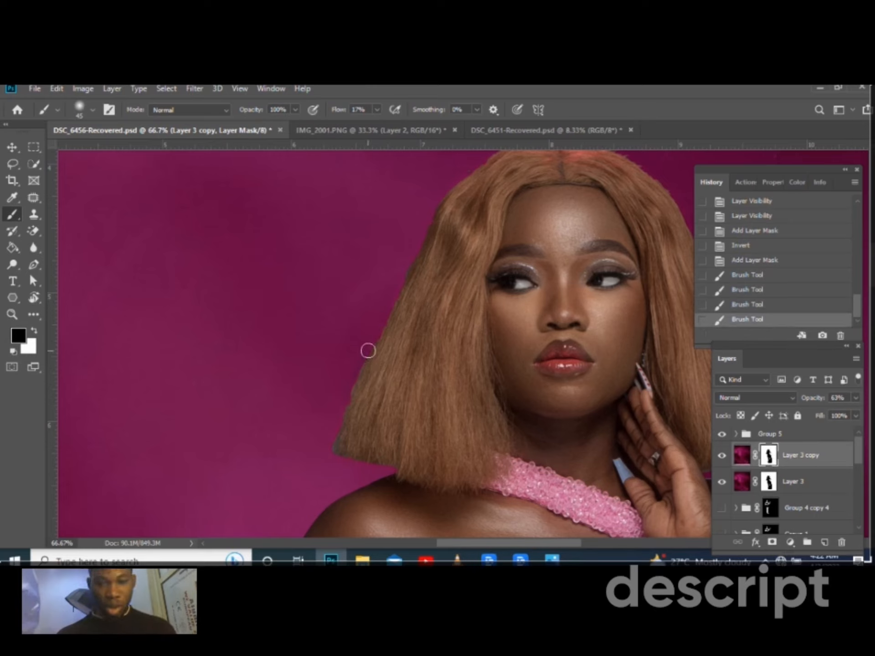
key("x")
key("x")
key("x")
left_click_drag(357, 376, 328, 430)
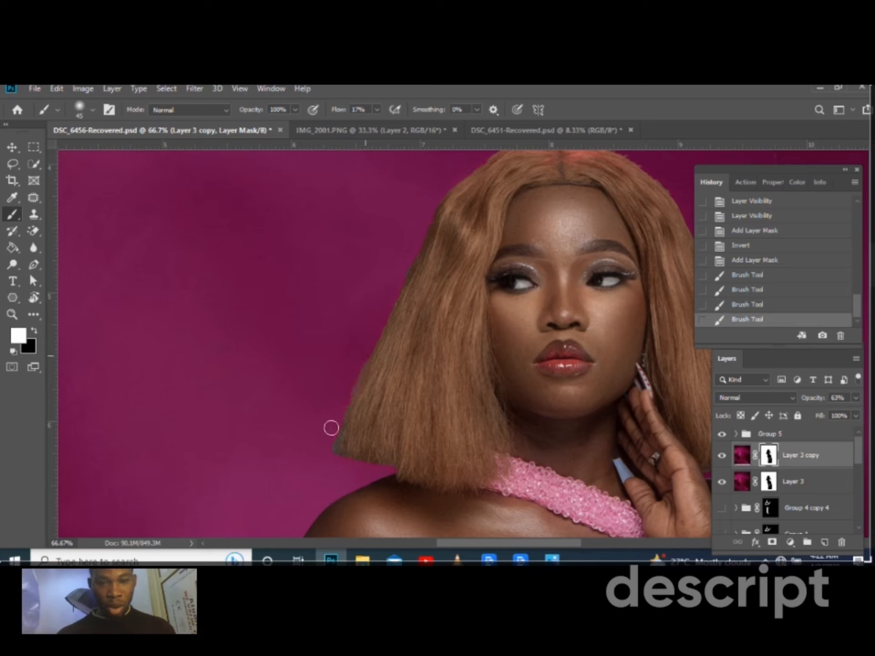
Paint white on Layer 3's mask along the left edge of the hair down to its lower tip
left_click(773, 487)
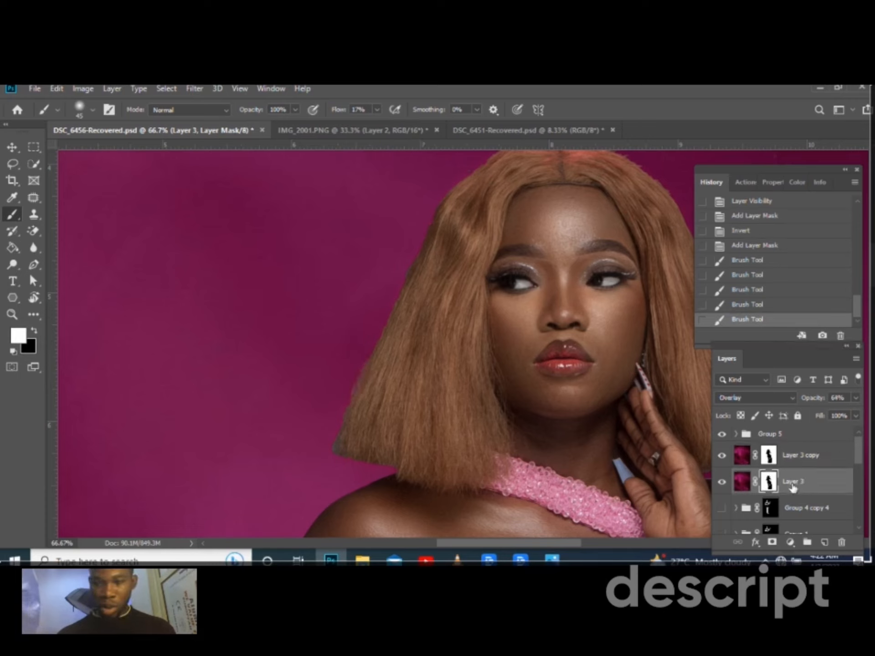
left_click_drag(372, 352, 339, 424)
mouse_move(354, 377)
left_mouse_down()
mouse_move(331, 445)
mouse_move(338, 412)
mouse_move(333, 452)
mouse_move(335, 428)
mouse_move(346, 456)
left_mouse_up()
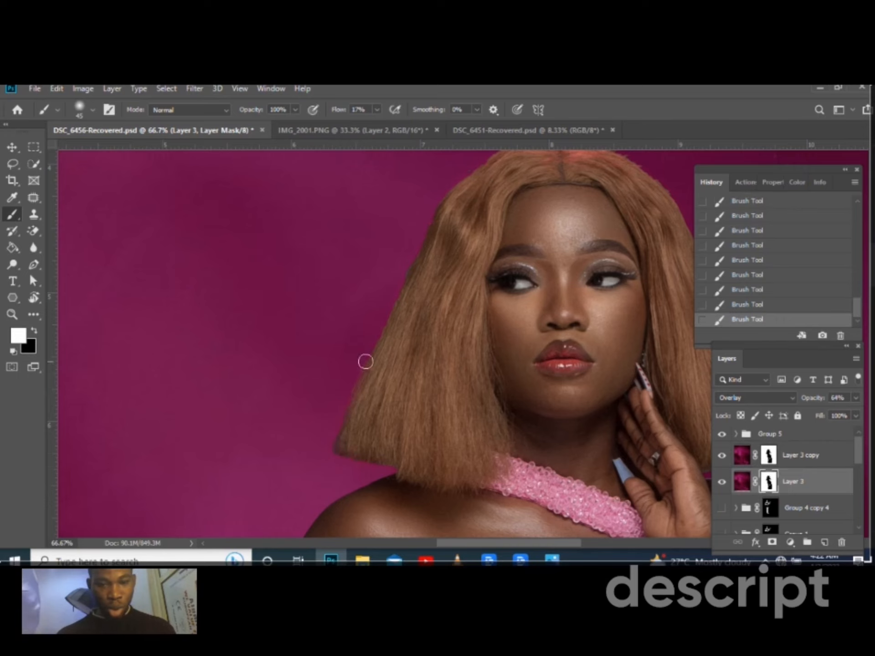
Paint white on Layer 3's mask along the right edge of the hair to clean the light fringe
left_click_drag(408, 268, 394, 358)
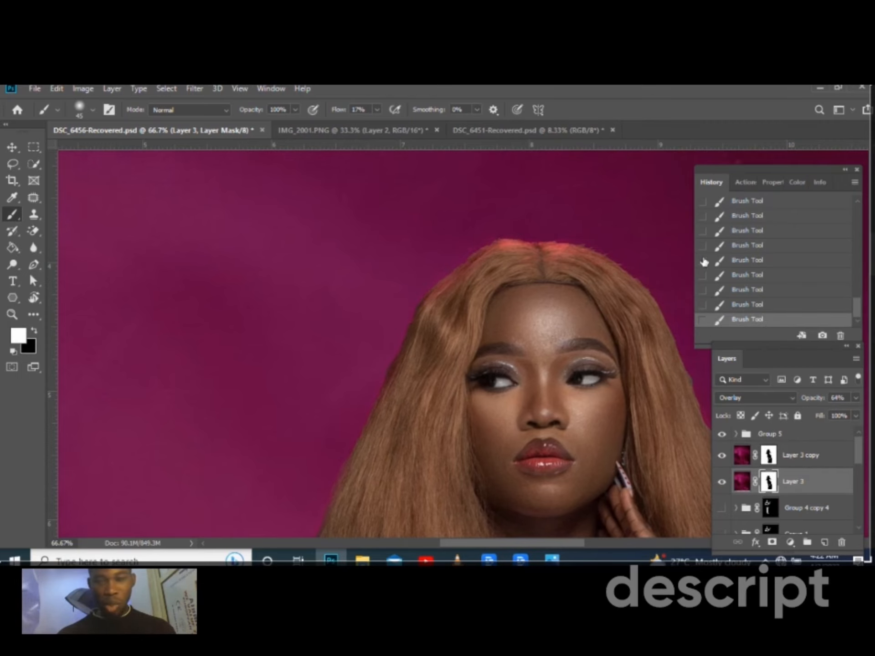
left_click_drag(614, 324, 523, 285)
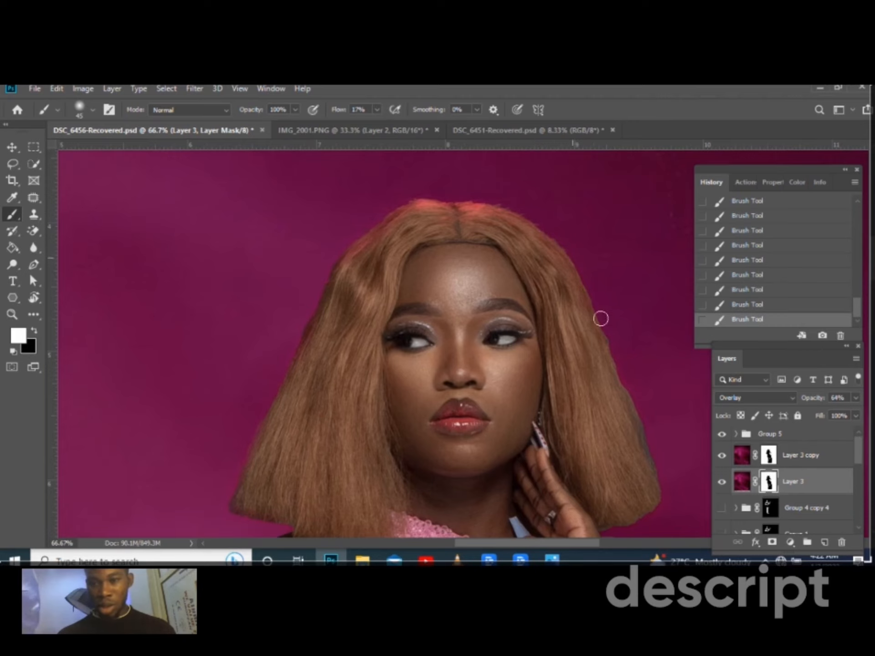
left_click_drag(608, 355, 633, 438)
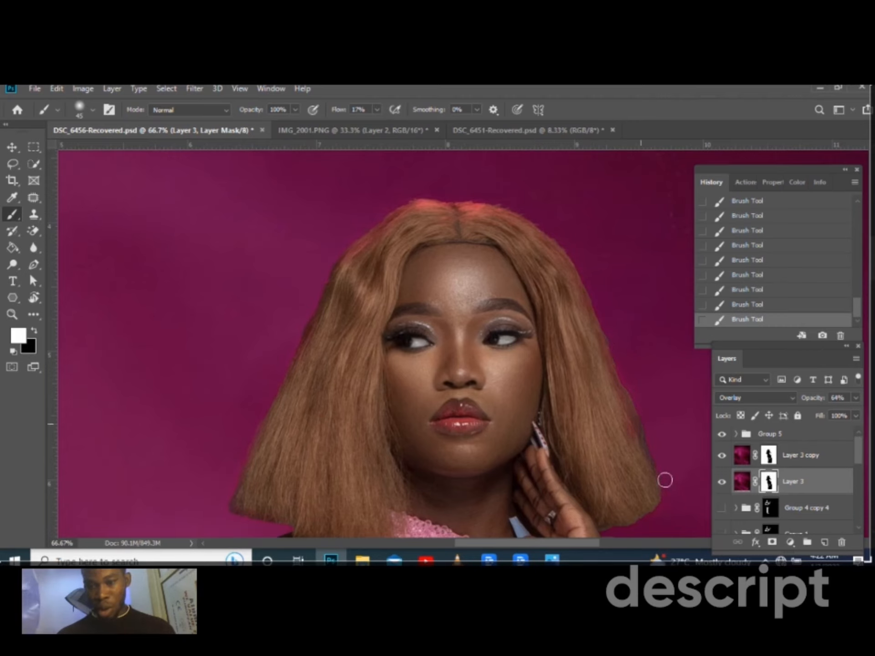
left_click_drag(651, 484, 621, 416)
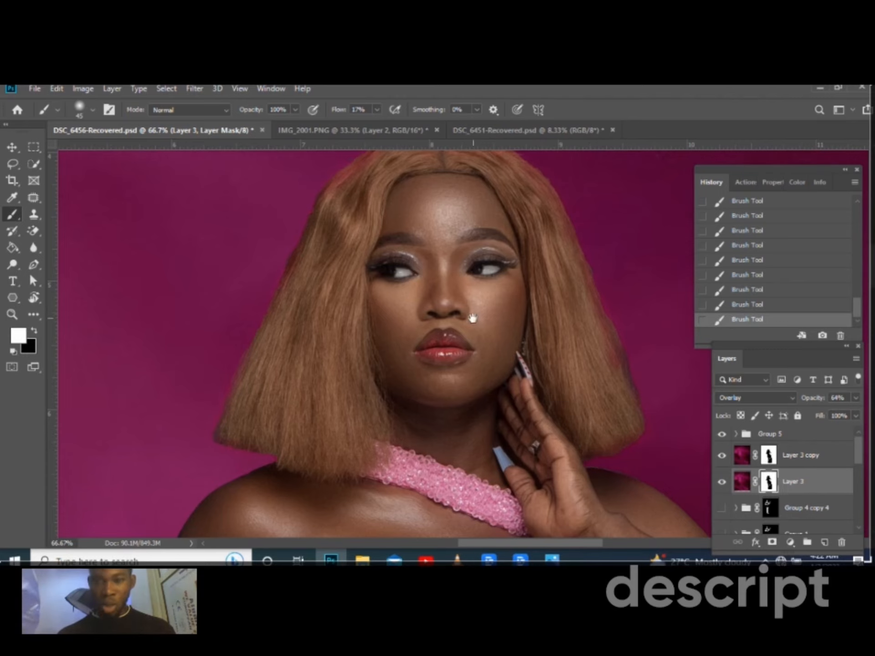
Refine Layer 3's mask around the bracelet arm, bodice and waist with a size 25 white brush
left_click_drag(479, 313, 527, 364)
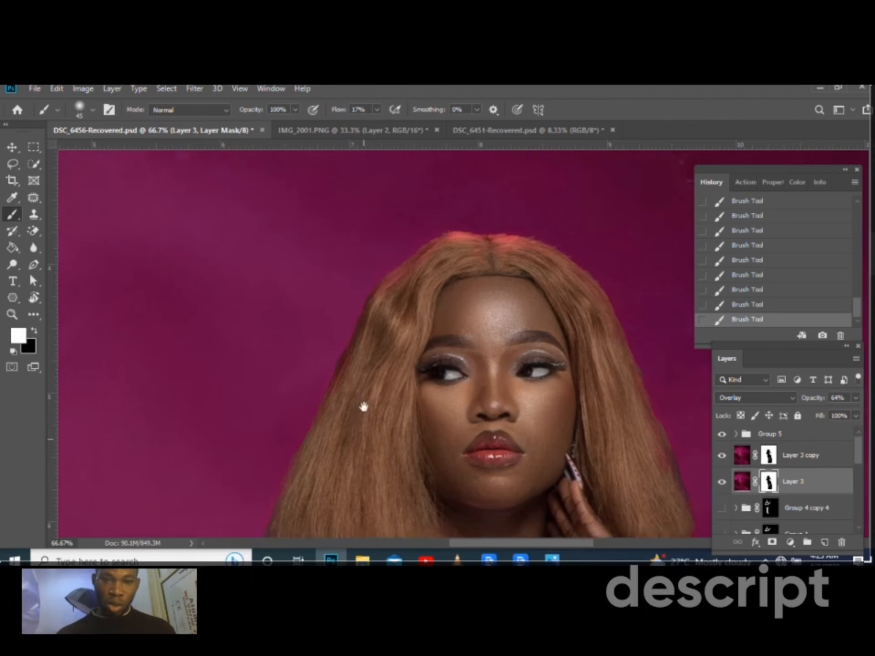
left_click_drag(363, 440, 387, 205)
left_click_drag(513, 373, 486, 483)
key("bracketleft")
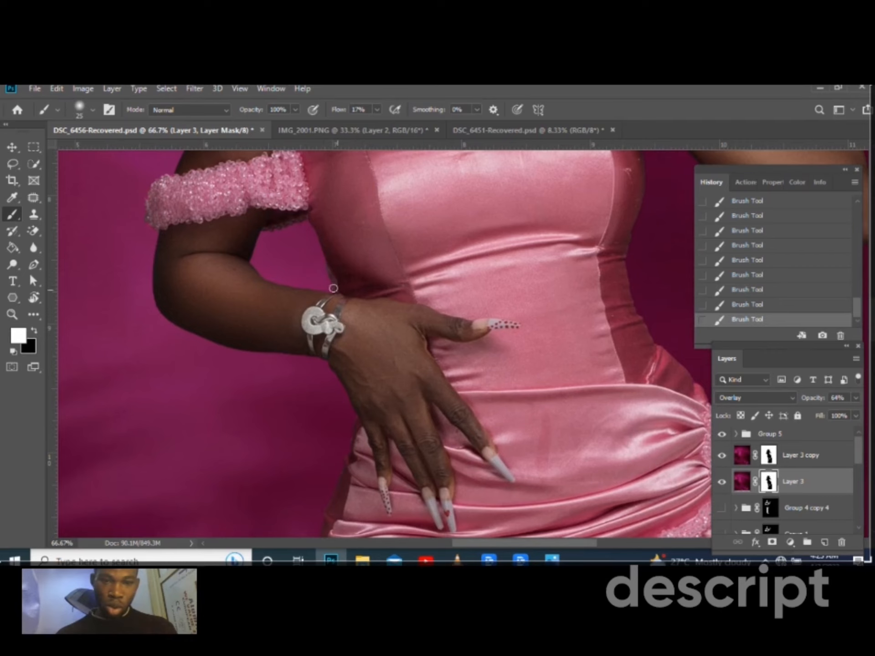
left_click_drag(648, 276, 489, 424)
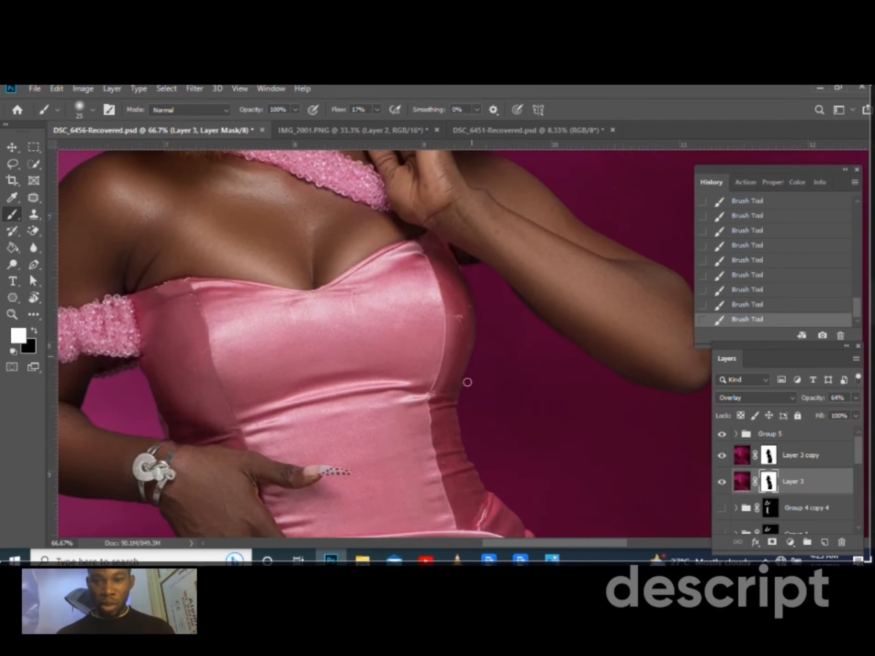
left_click_drag(517, 504, 406, 351)
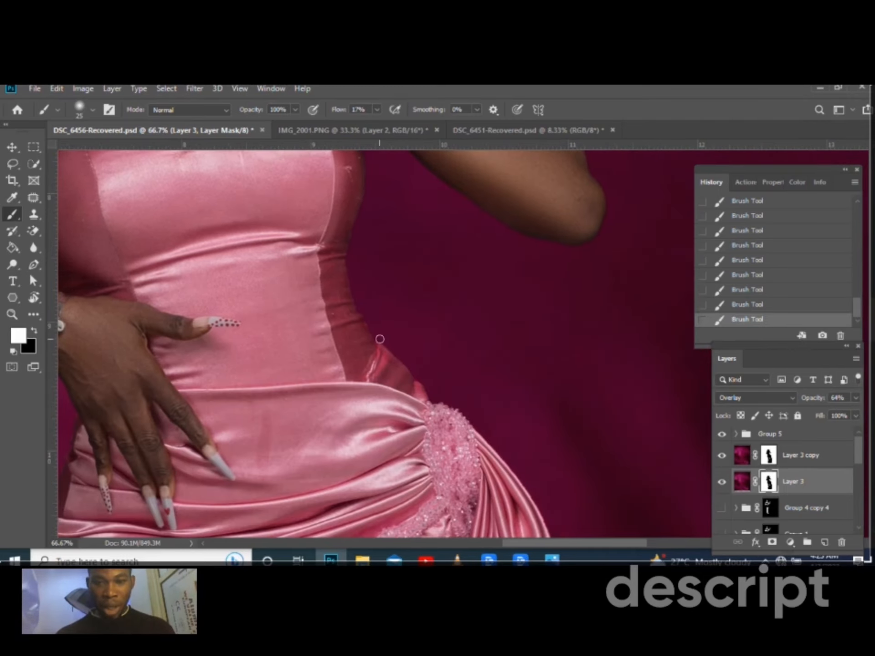
left_click_drag(514, 469, 455, 391)
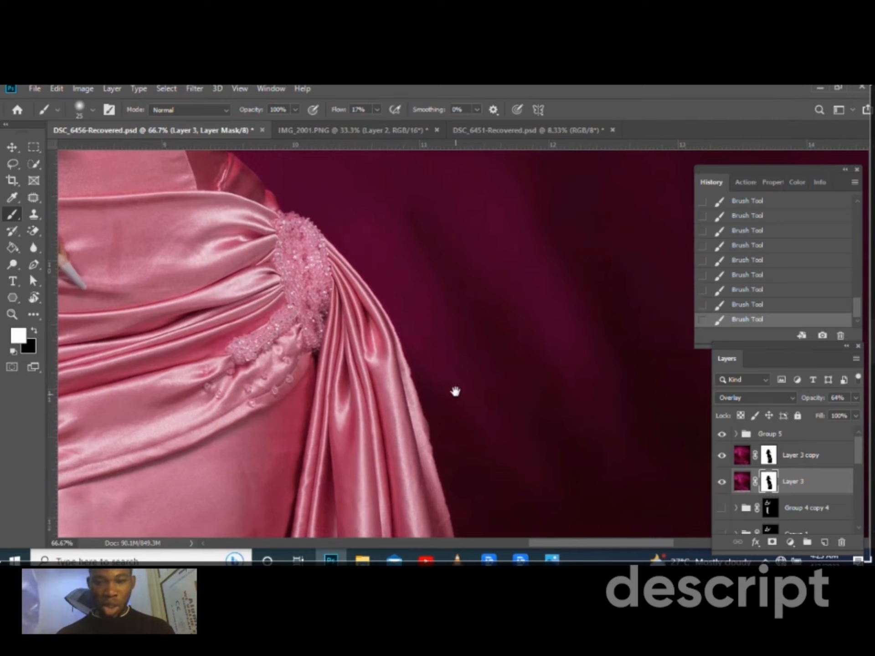
Refine Layer 3's mask down the outer edge of the dress's satin train with a size 40 white brush
key("bracketright")
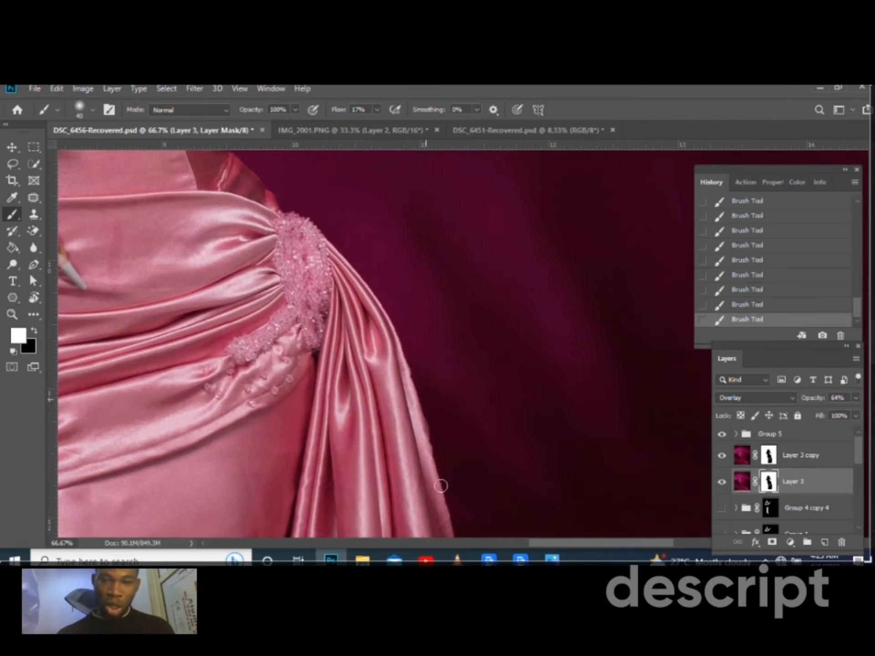
left_click_drag(441, 474, 415, 305)
left_click_drag(428, 412, 408, 306)
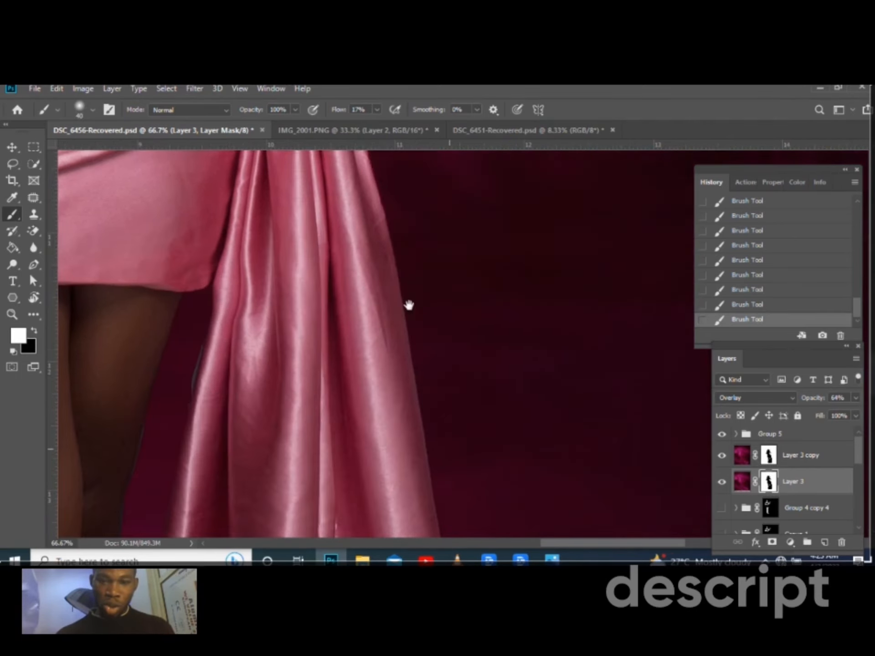
left_click_drag(425, 441, 393, 252)
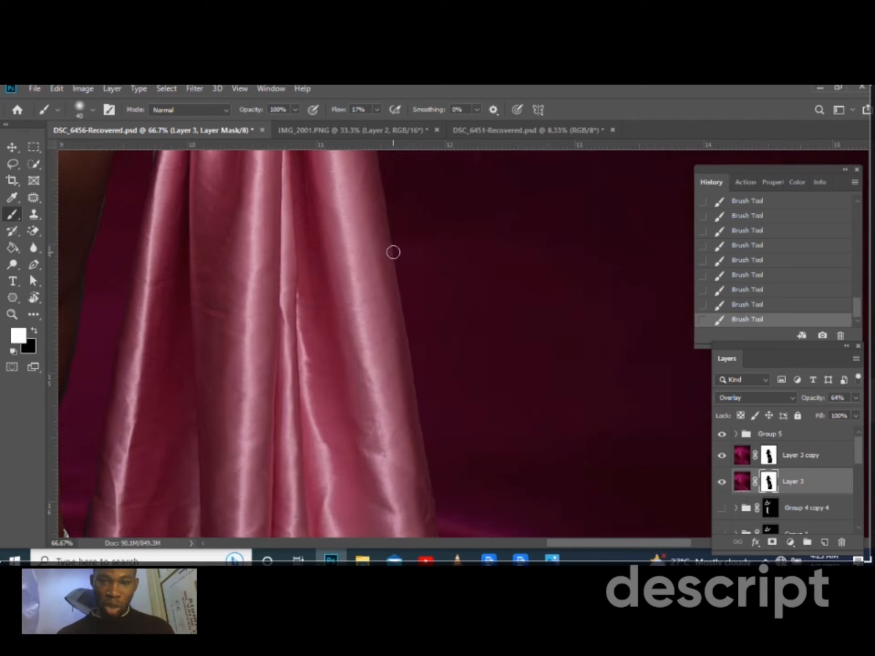
left_click_drag(436, 505, 400, 328)
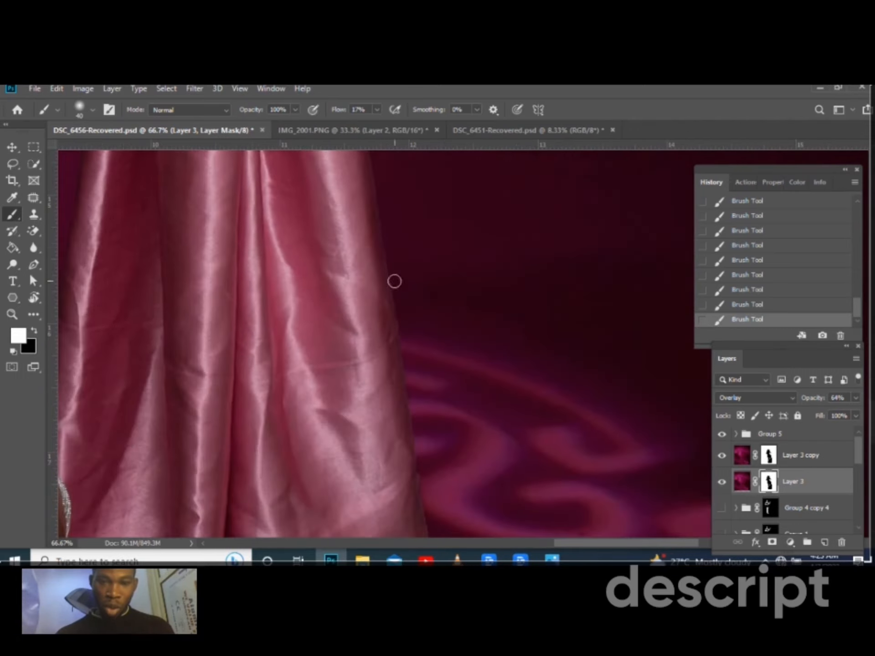
Refine Layer 3's mask around the train's bottom hem, the sandals and the ankles with the size 40 white brush
mouse_move(410, 447)
left_mouse_down()
mouse_move(379, 279)
mouse_move(405, 479)
left_mouse_up()
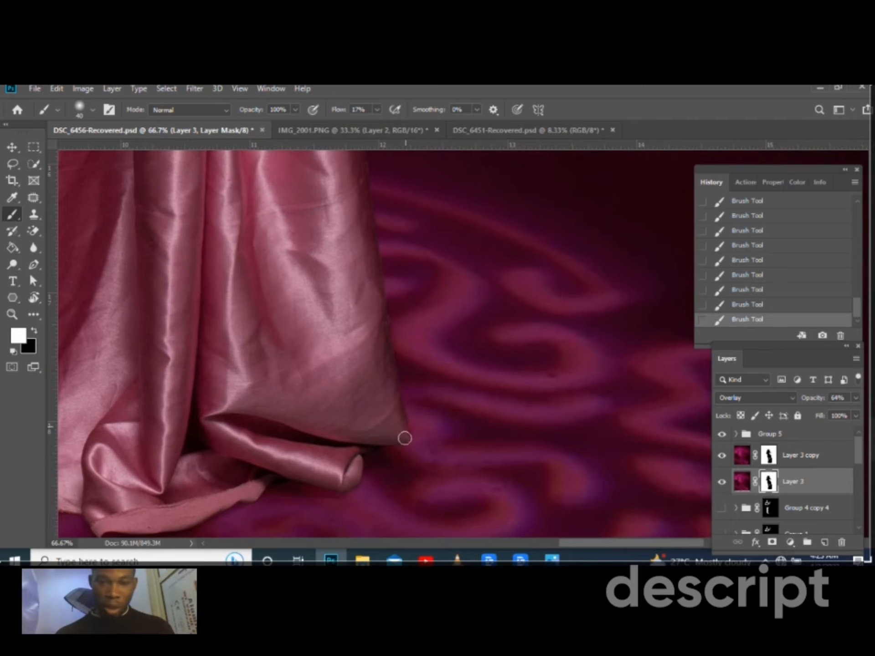
left_click_drag(348, 447, 510, 382)
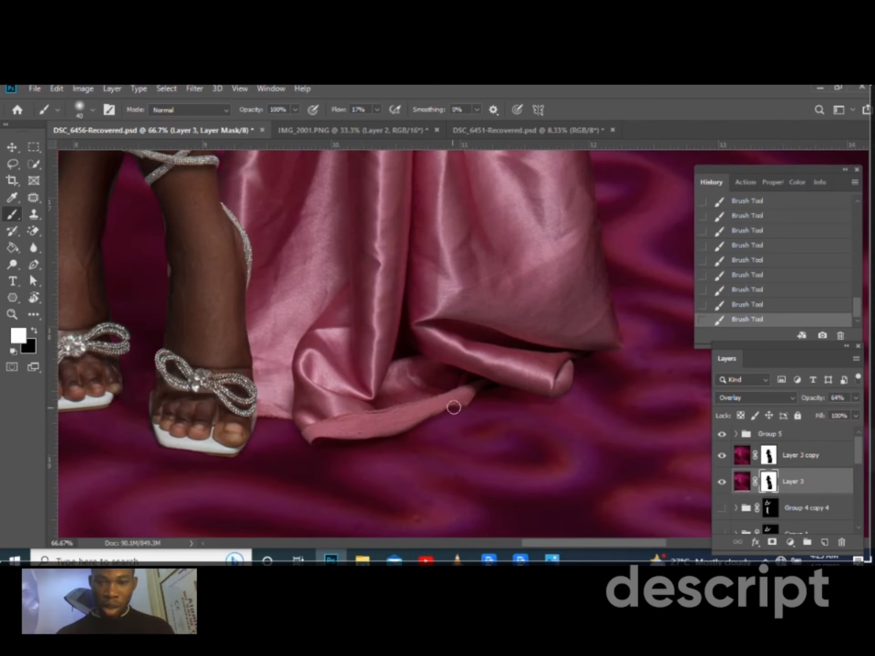
left_click_drag(294, 422, 494, 392)
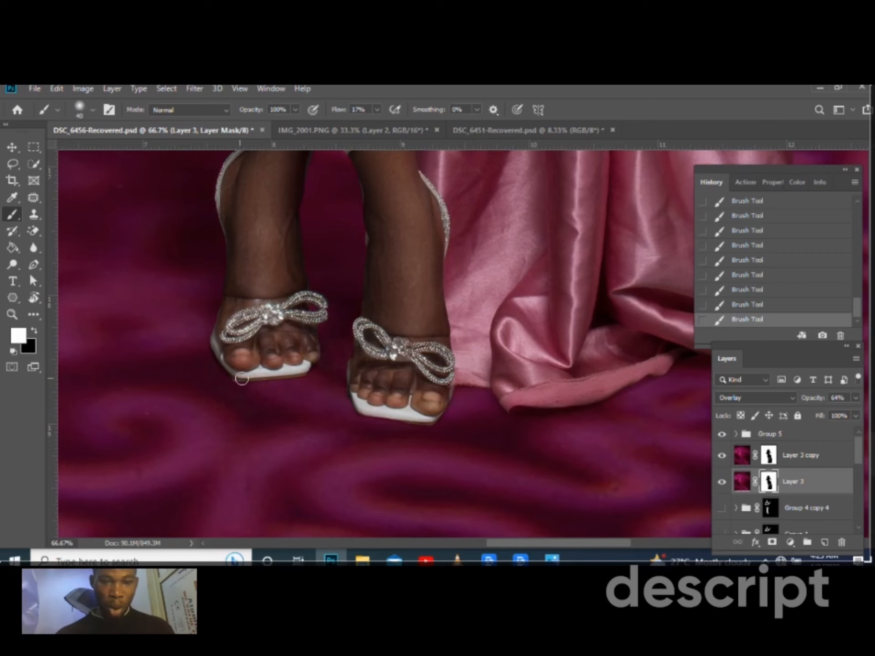
left_click_drag(213, 320, 283, 407)
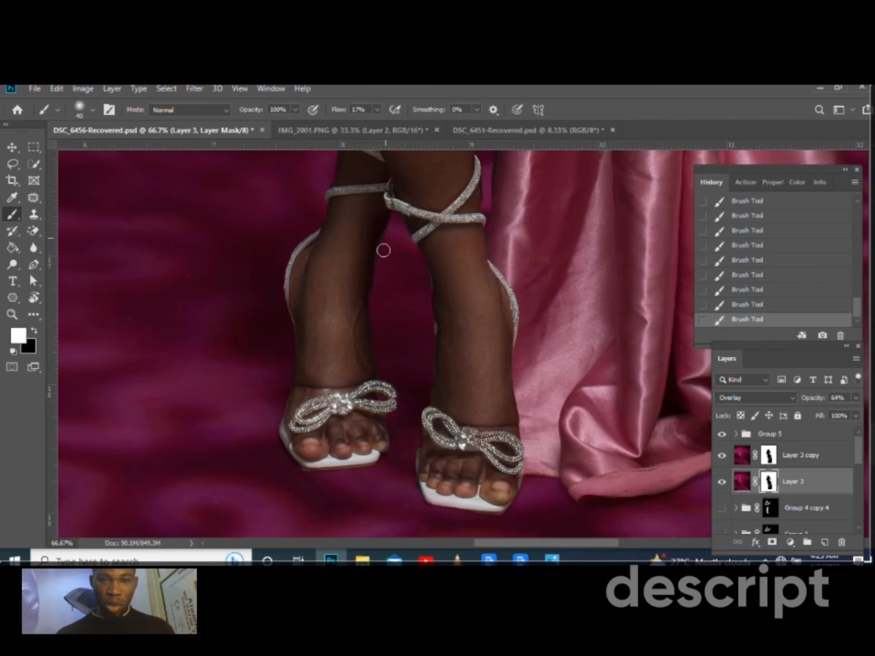
left_click_drag(427, 232, 433, 446)
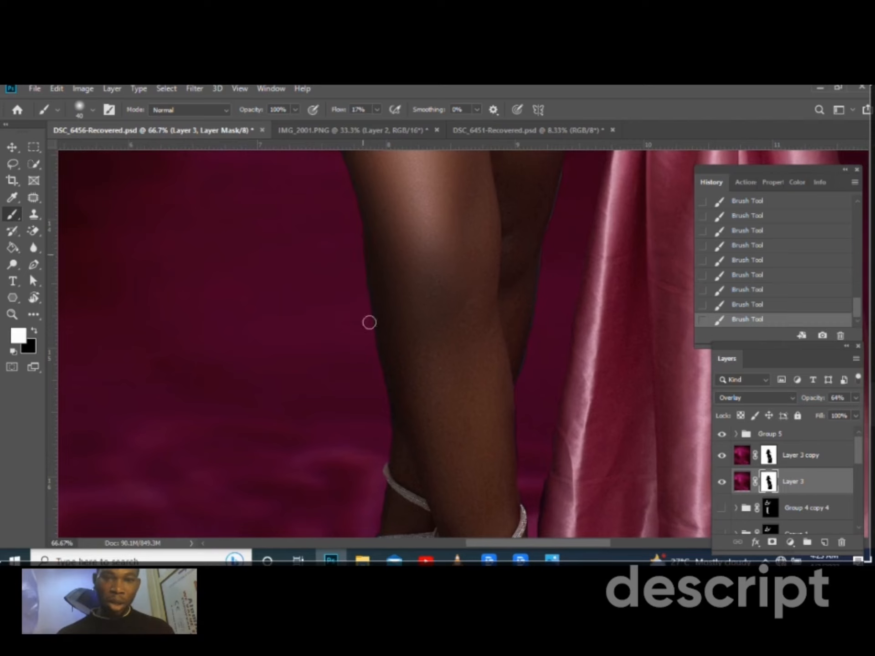
Paint white on Layer 3 copy's mask along both outer edges of the legs with the brush flow at 11%
left_click(765, 458)
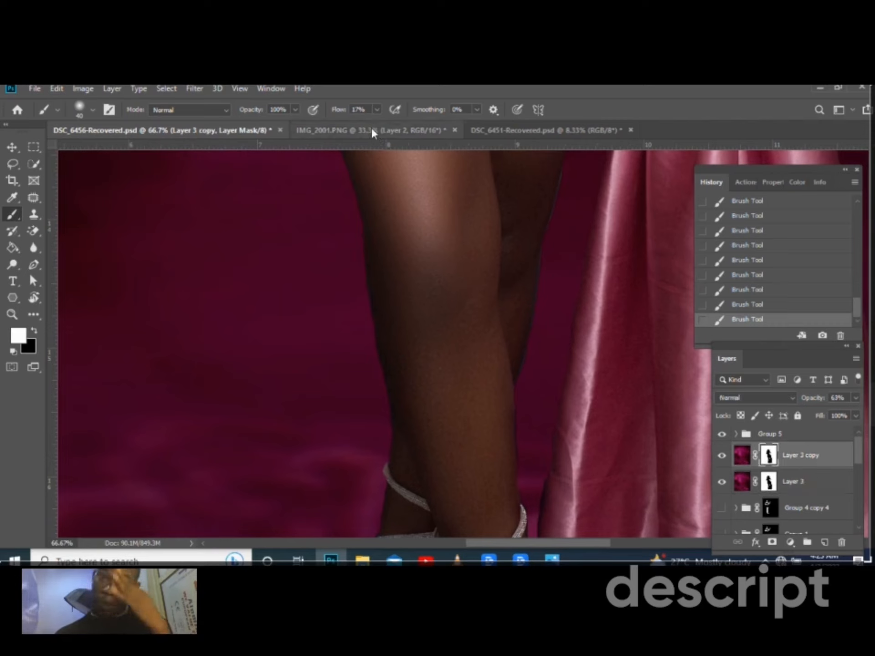
left_click(376, 109)
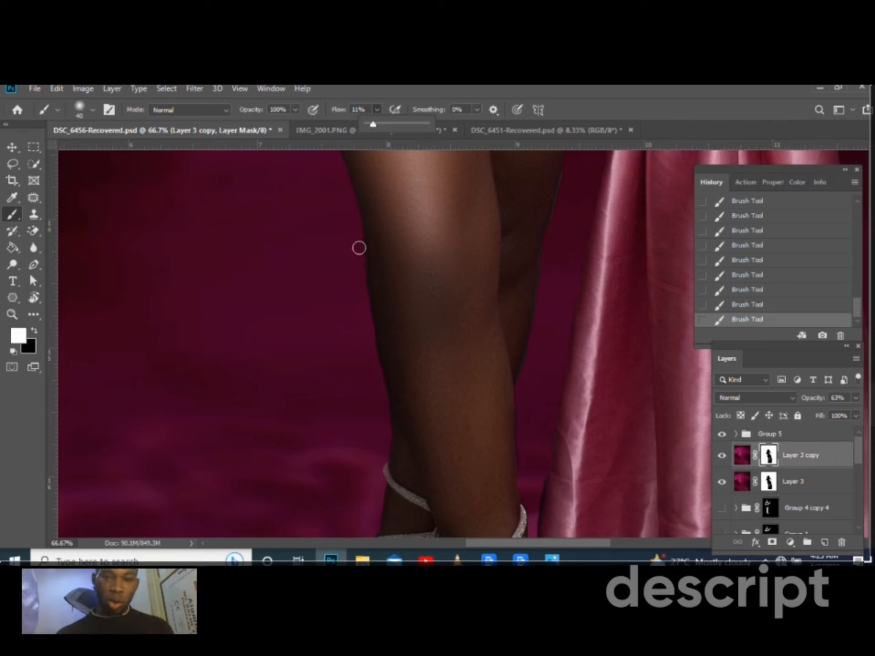
left_click(363, 326)
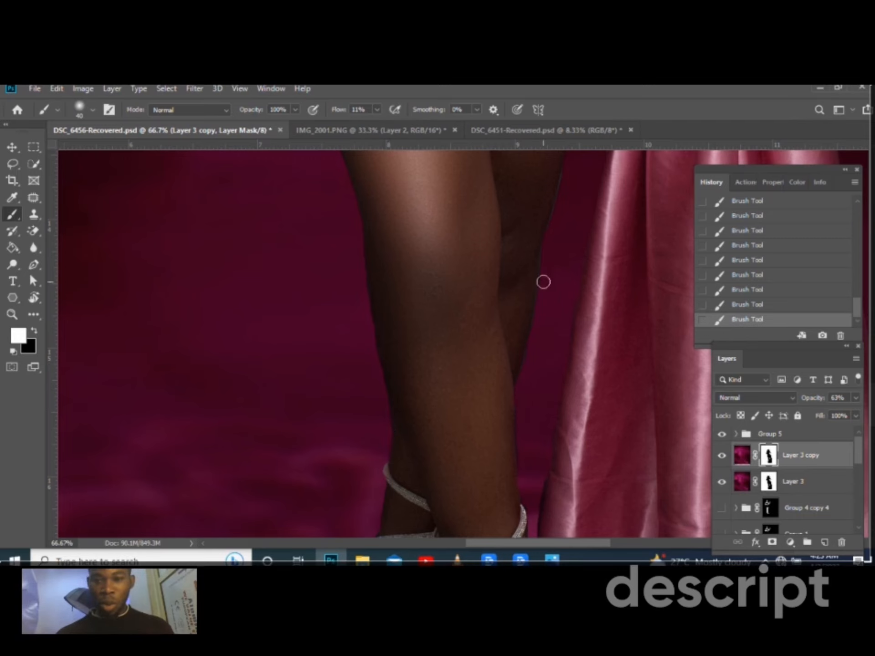
left_click_drag(544, 270, 539, 337)
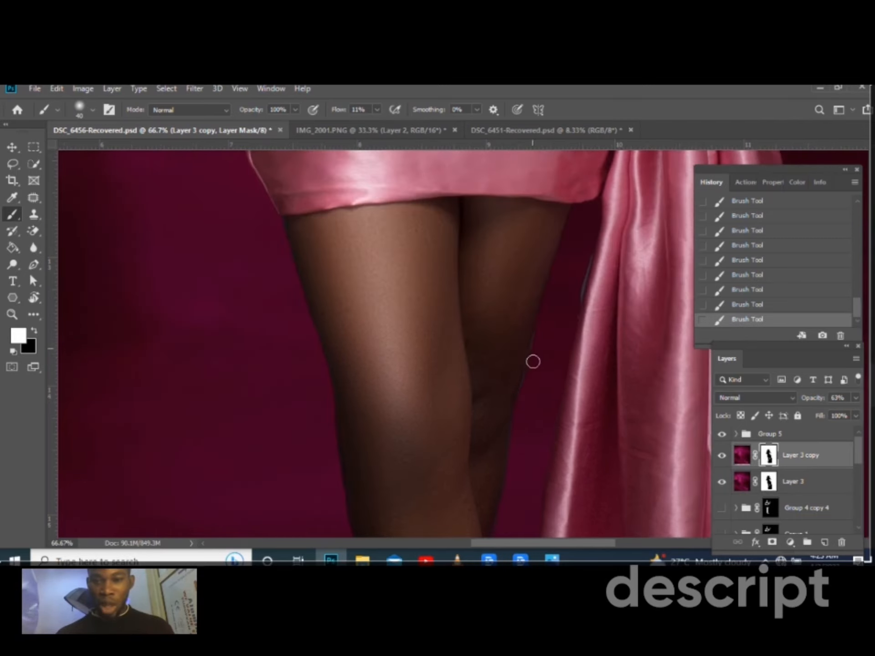
Set the brush flow to 53% and try painting the rear leg's edge on Layer 3 copy's mask with a much smaller brush
left_click(375, 112)
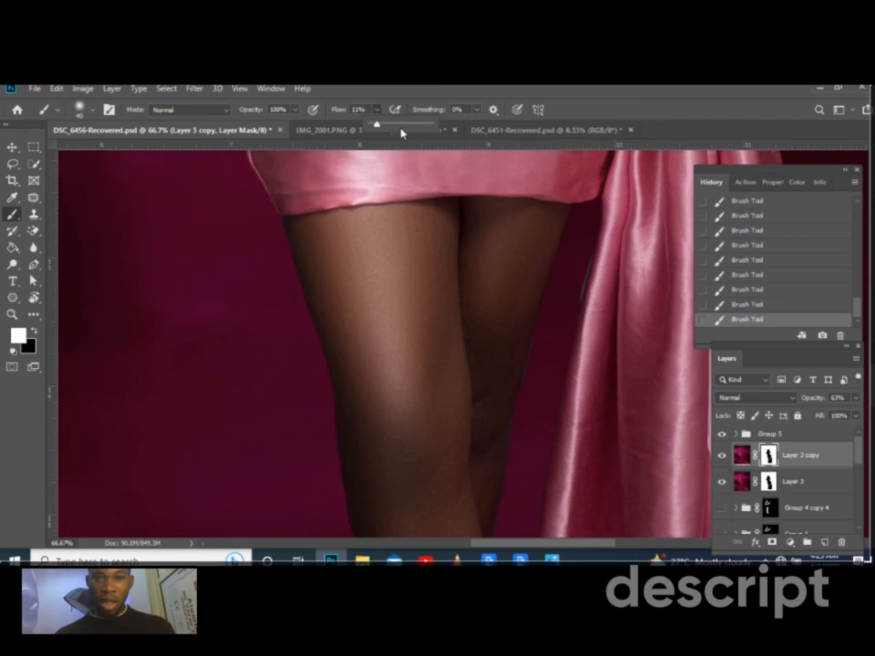
key("ctrl+plus")
key("bracketleft")
key("bracketleft")
key("bracketleft")
key("bracketleft")
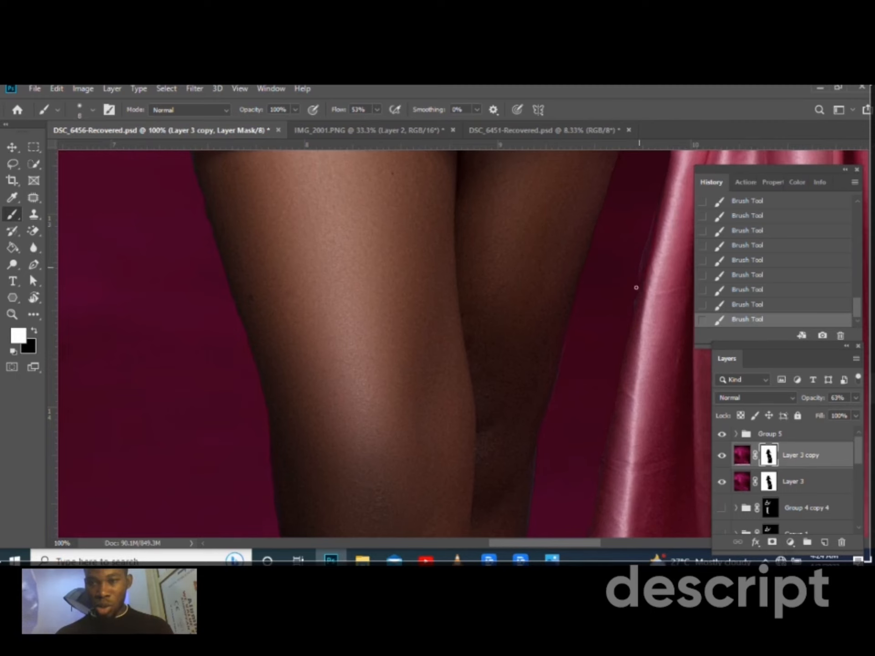
left_click_drag(517, 494, 540, 408)
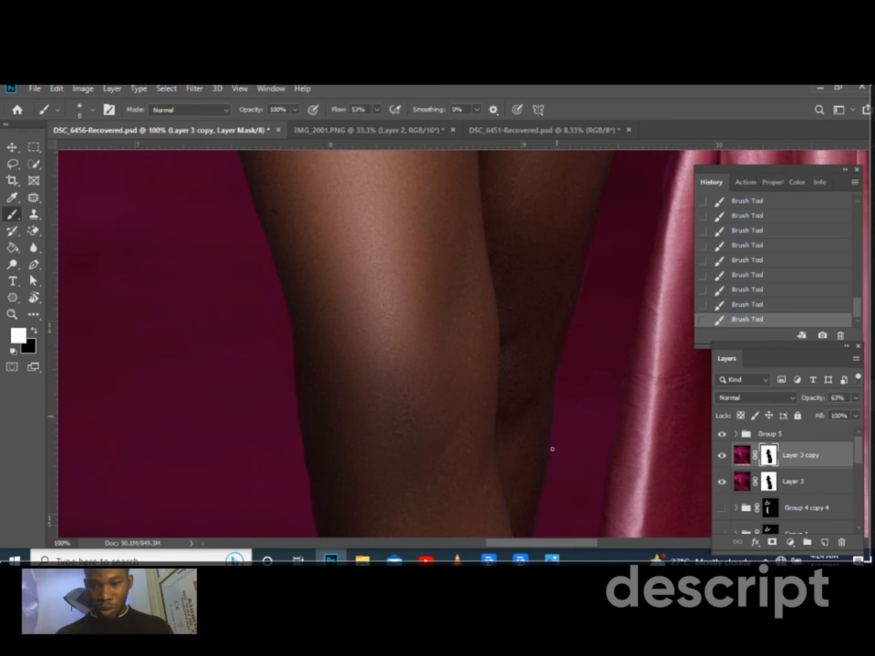
Undo the last two strokes and repaint the rear leg's edge and the train's inner edge with a size 25 white brush
key("bracketright")
key("bracketright")
key("bracketright")
key("ctrl+z")
key("ctrl+z")
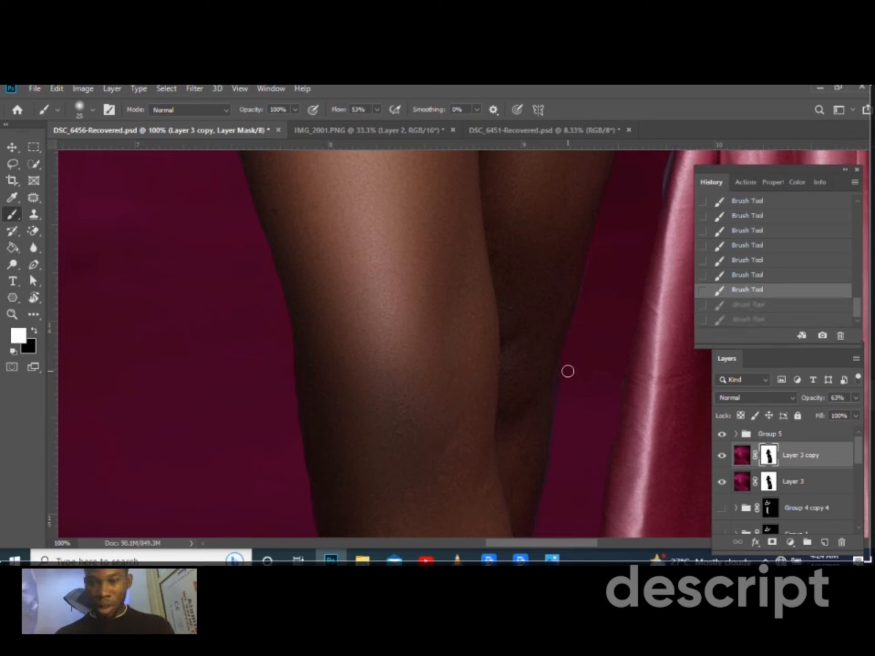
key("bracketright")
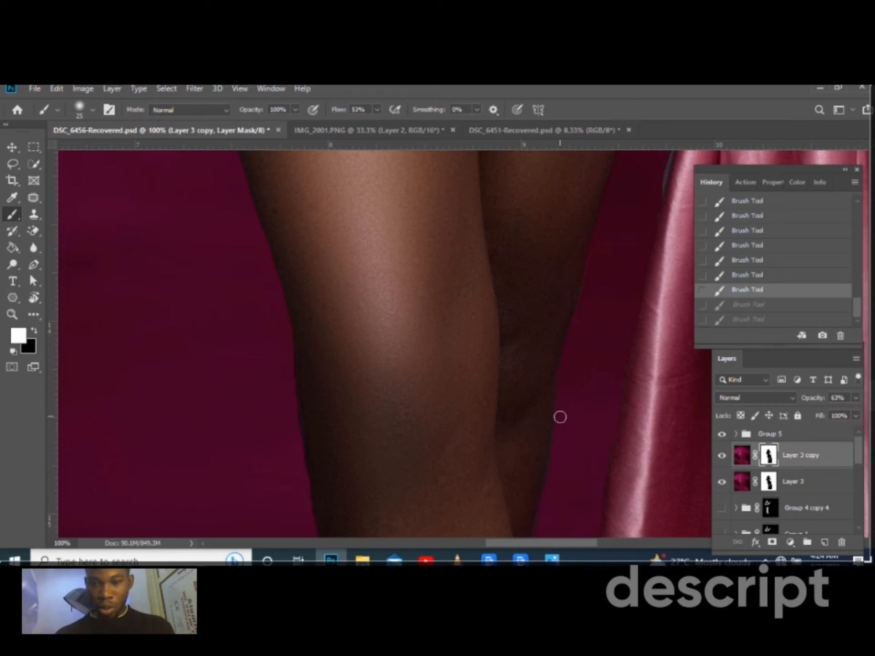
left_click_drag(555, 453, 554, 504)
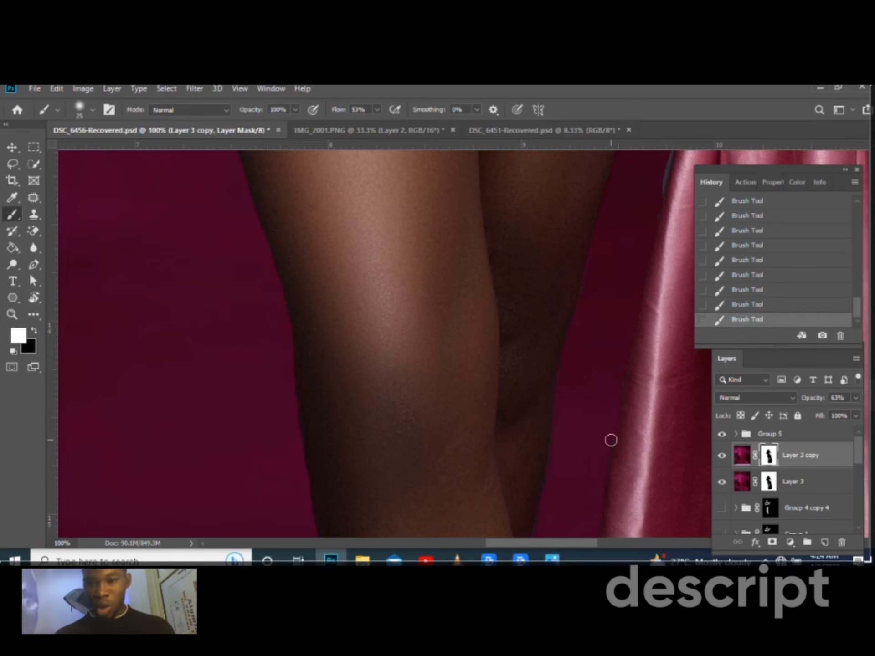
scroll(587, 401, "up", 10)
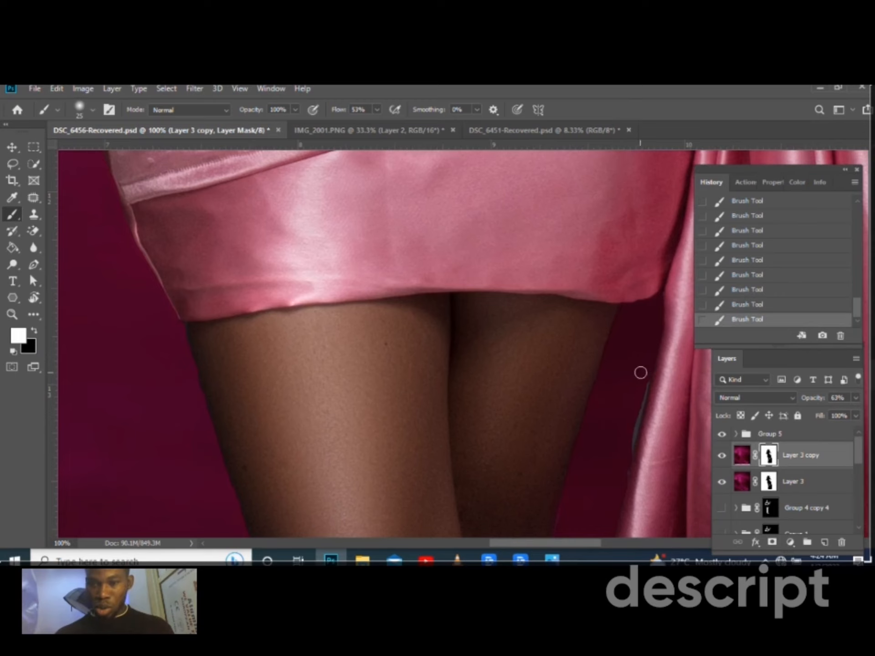
left_click_drag(641, 370, 633, 451)
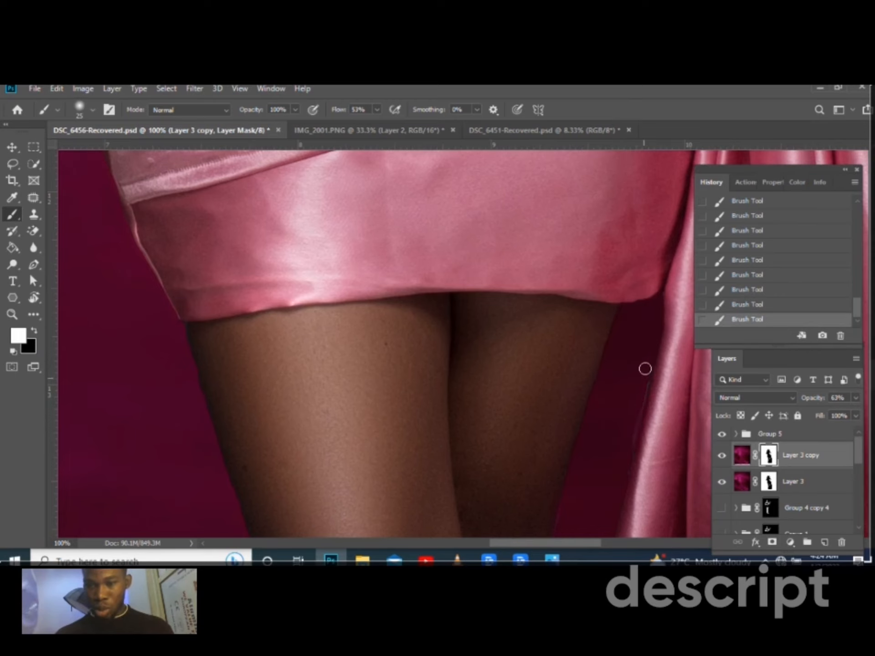
Paint white on Layer 3 copy's mask around the hair's lower left tip with the brush flow at 15%
scroll(267, 302, "up", 10)
scroll(385, 237, "left", 5)
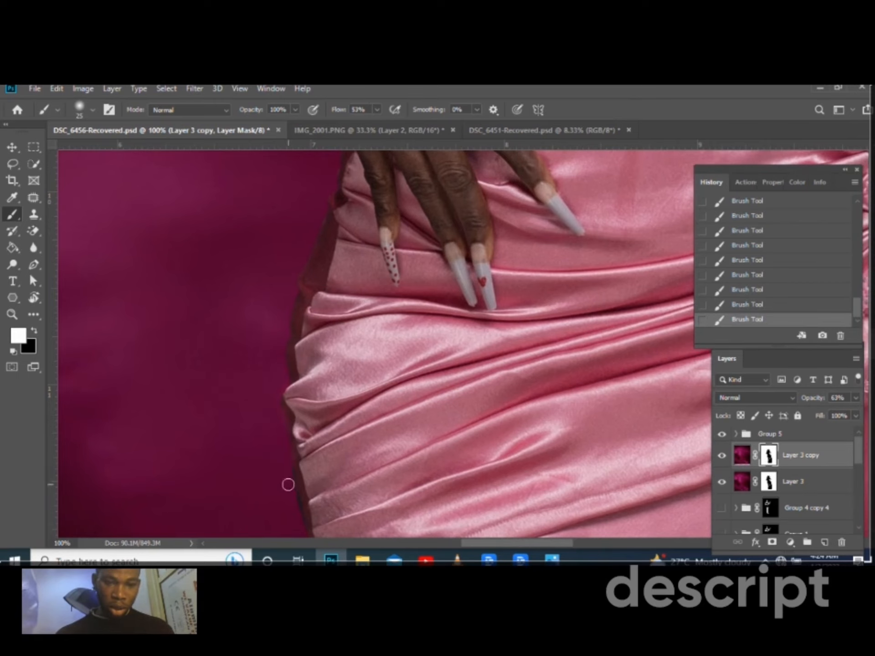
scroll(318, 354, "up", 5)
scroll(319, 353, "left", 1)
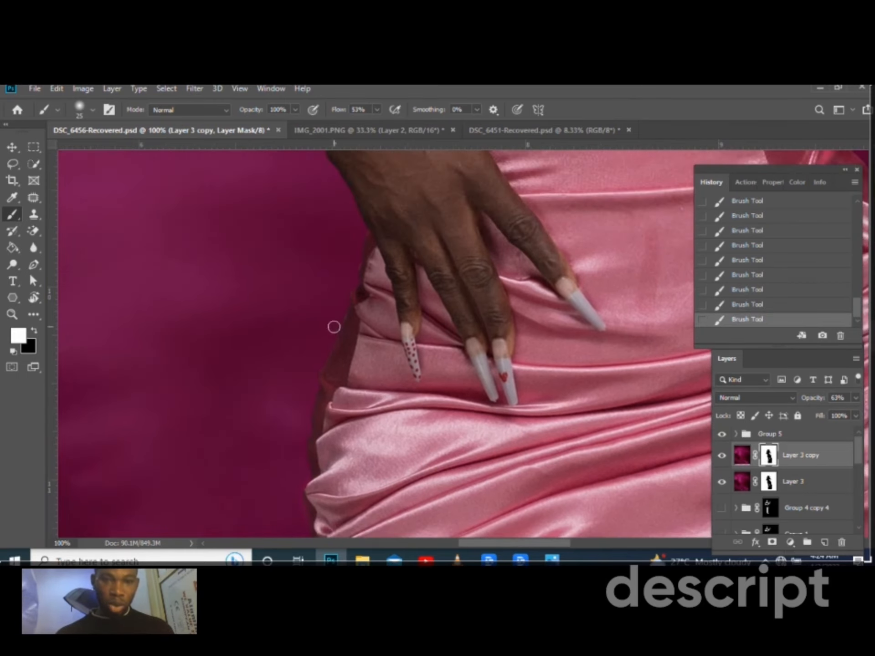
scroll(354, 285, "up", 10)
scroll(385, 371, "left", 2)
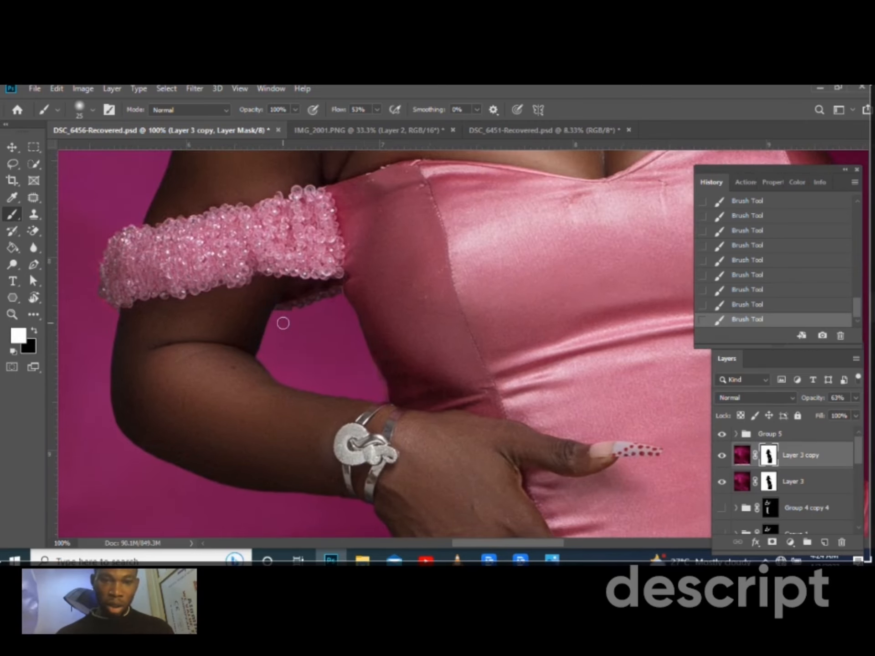
scroll(372, 358, "up", 15)
scroll(371, 358, "left", 2)
left_click_drag(338, 449, 339, 446)
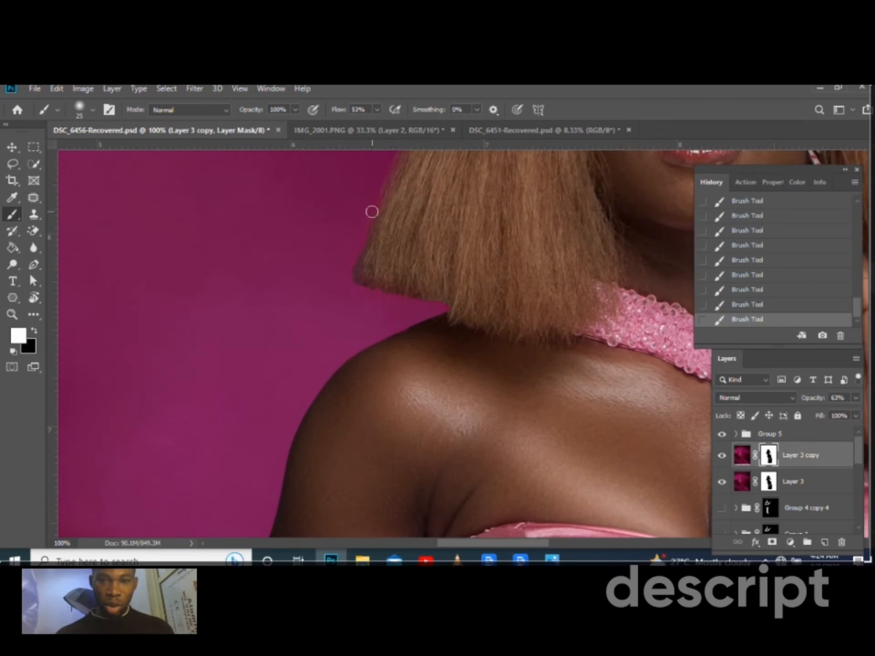
left_click(378, 110)
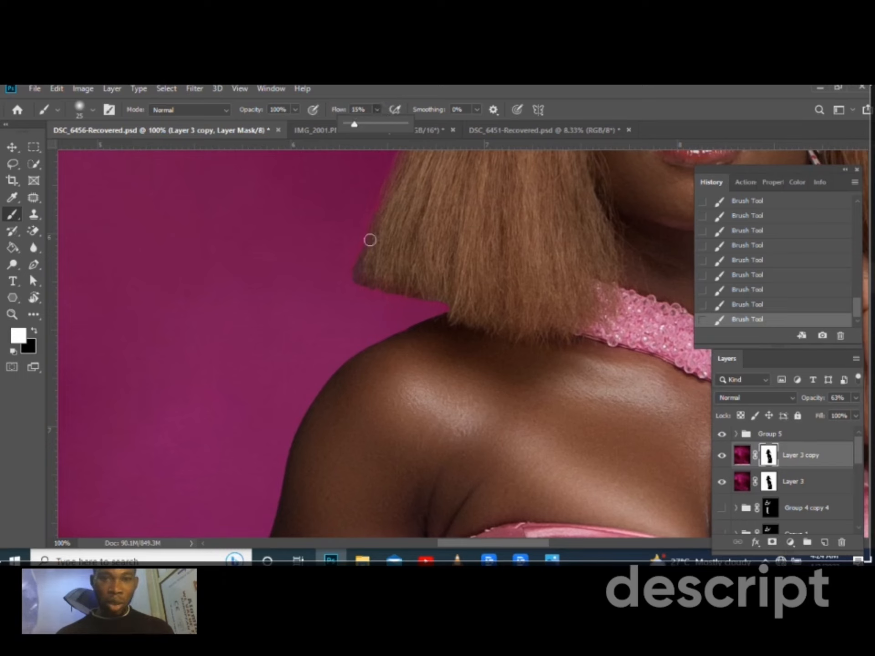
left_click_drag(359, 253, 348, 283)
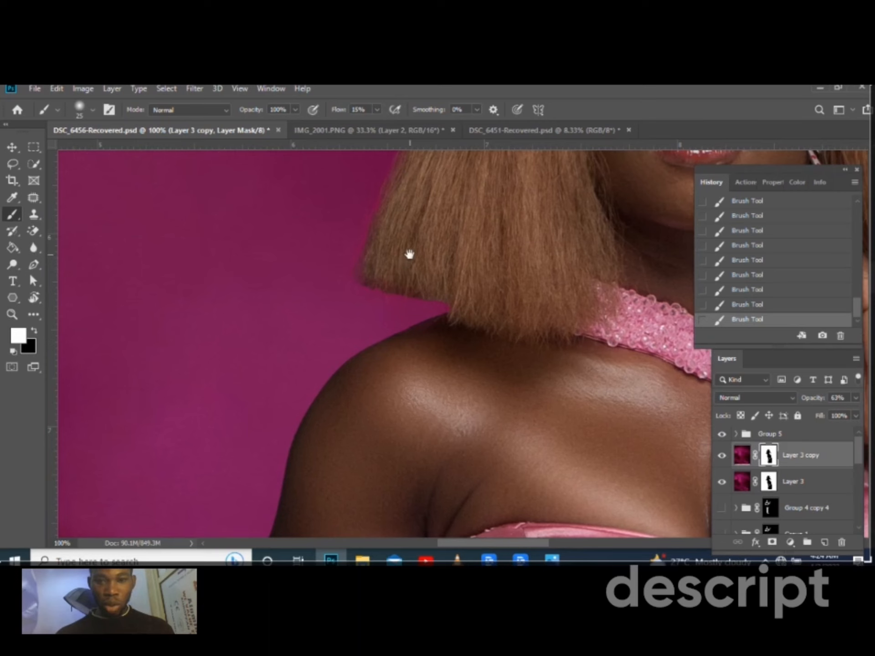
Paint black at 45% flow on Layer 3 copy's mask in the notch between the hair's left underside and the shoulder
scroll(410, 254, "up", 3)
key("x")
key("x")
key("x")
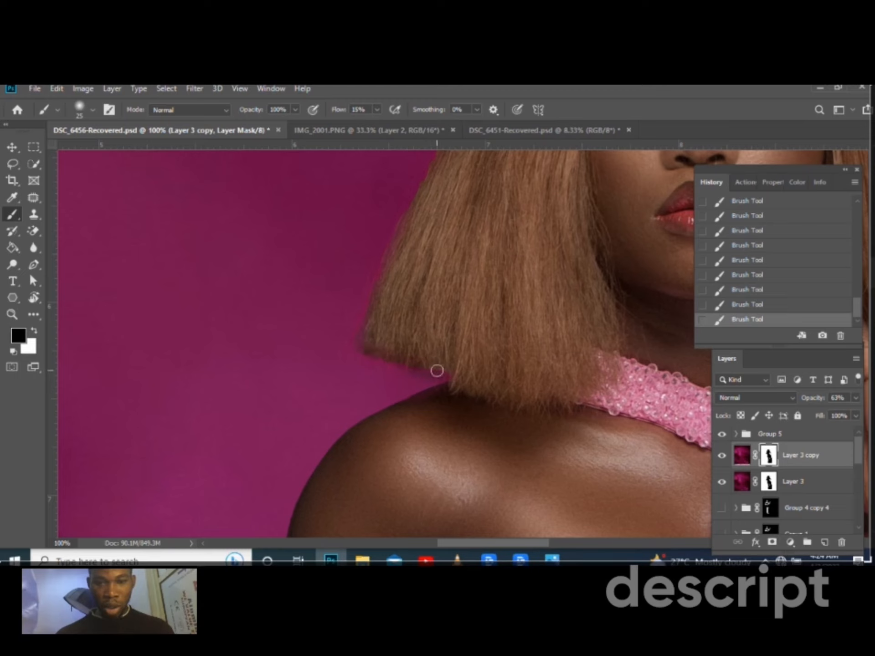
left_click(377, 109)
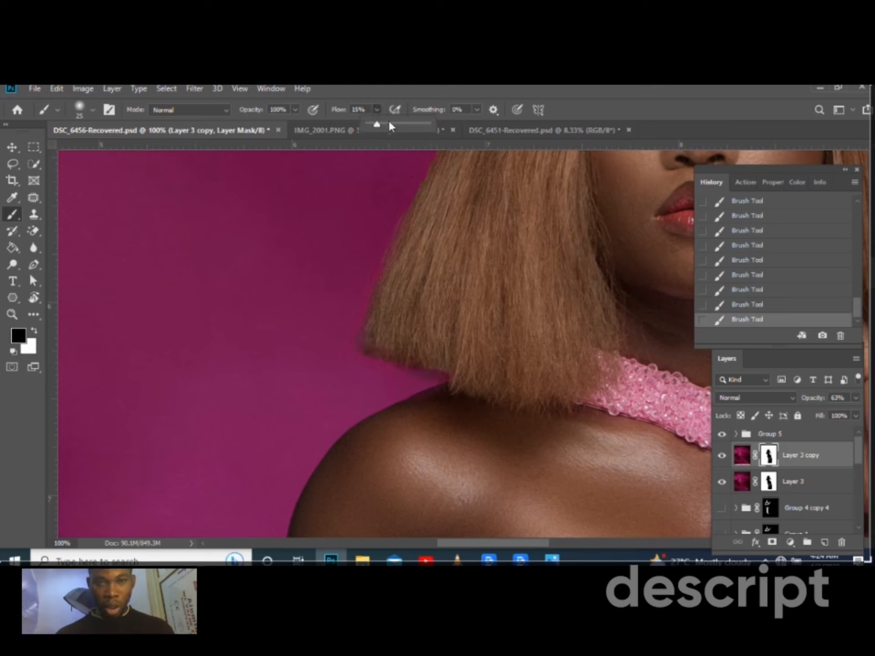
left_click(435, 369)
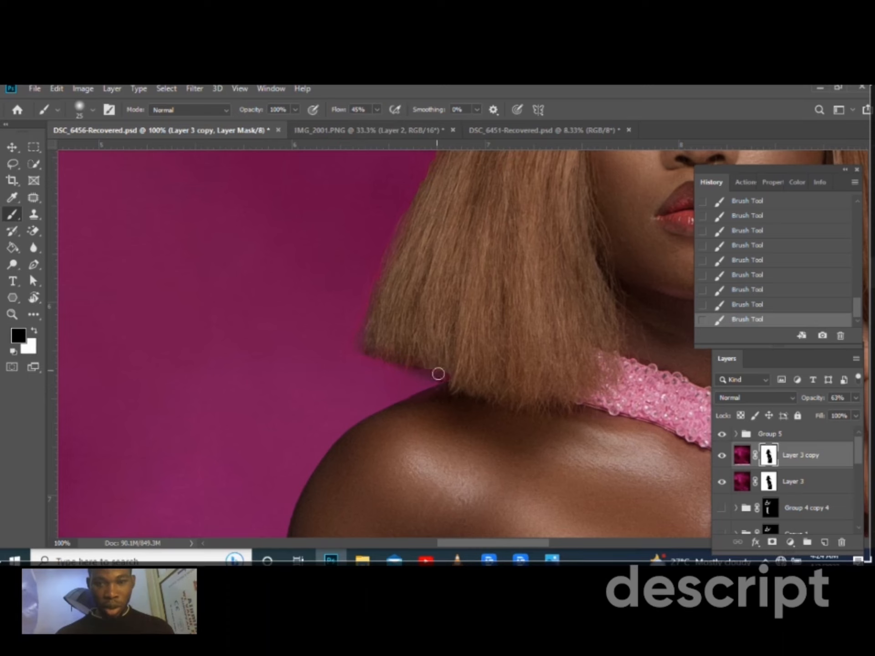
Paint white on Layer 3 copy's mask up the left edge of the hair beside the face
left_click_drag(461, 325, 453, 495)
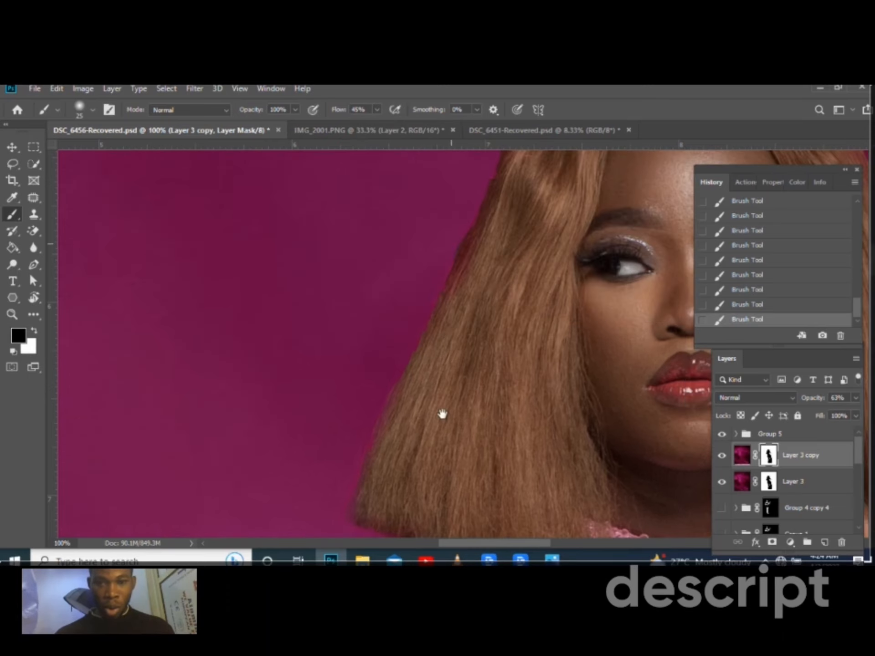
key("x")
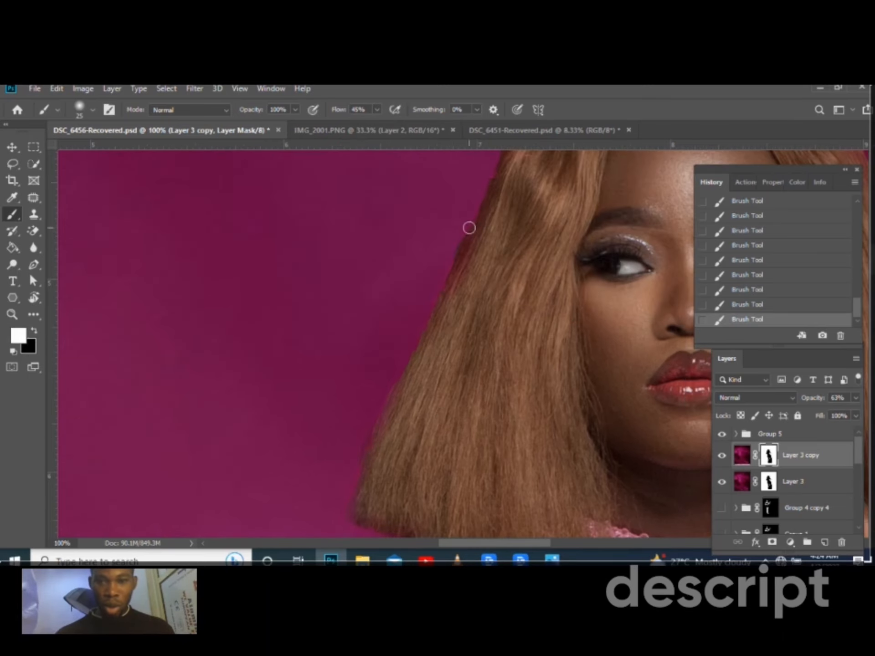
left_click_drag(461, 222, 465, 355)
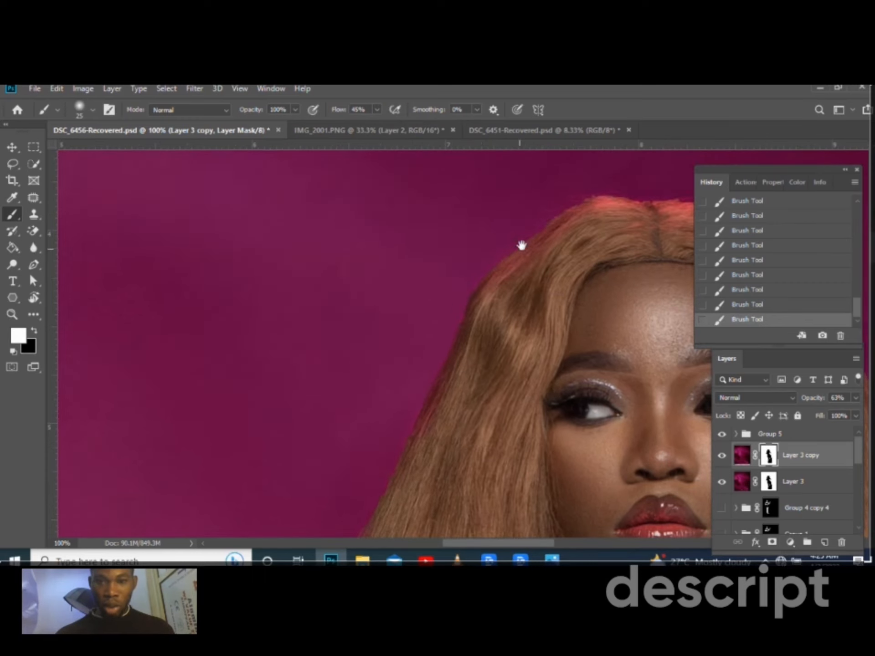
Paint white on Layer 3 copy's mask over the crown and down the right edge of the hair
left_click_drag(521, 244, 469, 295)
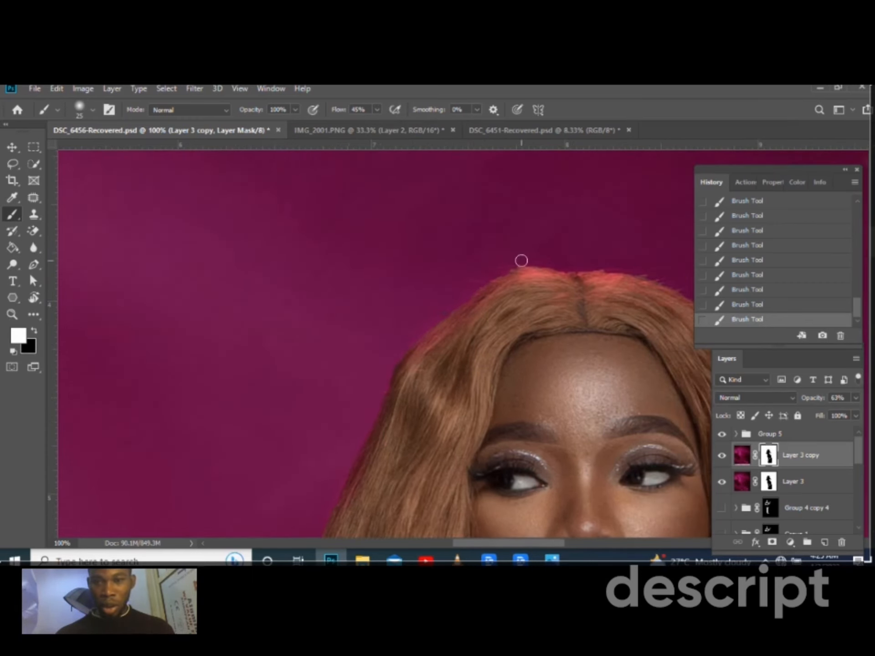
left_click_drag(558, 306, 444, 299)
left_click_drag(521, 269, 558, 288)
left_click_drag(615, 353, 459, 263)
left_click_drag(514, 438, 431, 271)
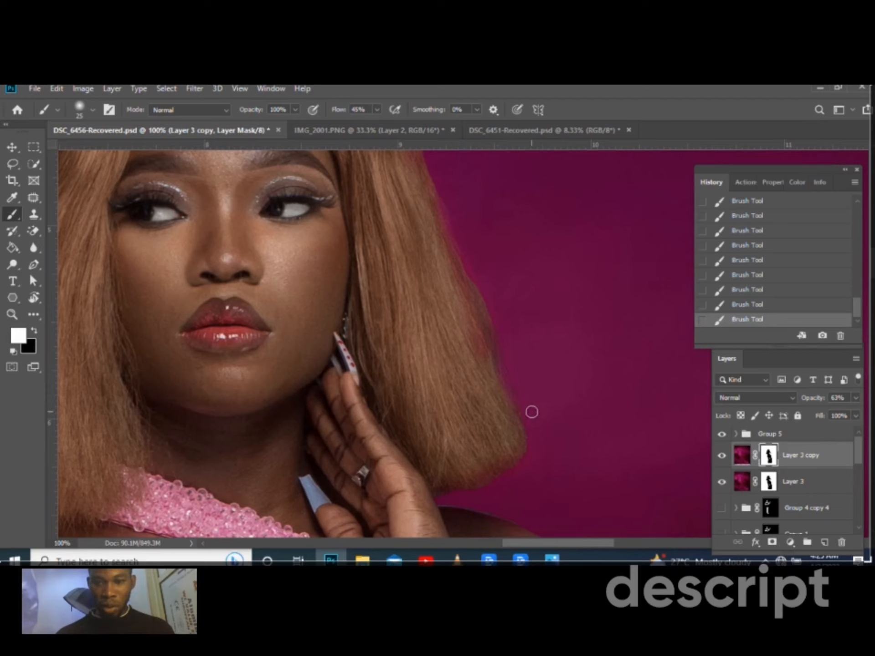
left_click_drag(523, 465, 493, 356)
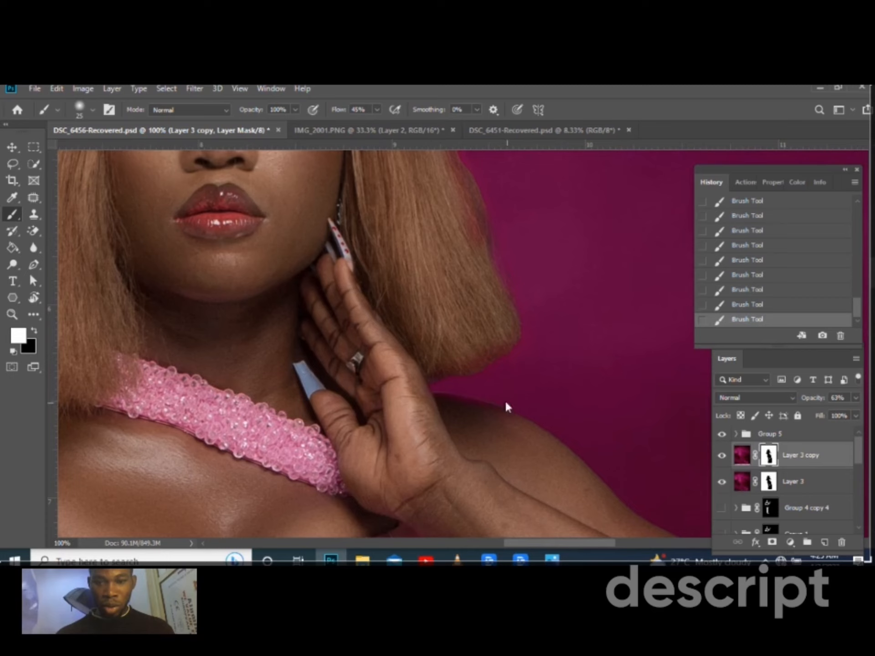
Paint white on Layer 3 copy's mask beneath the hair's right tip above the shoulder, and review the whole composition
key("x")
key("x")
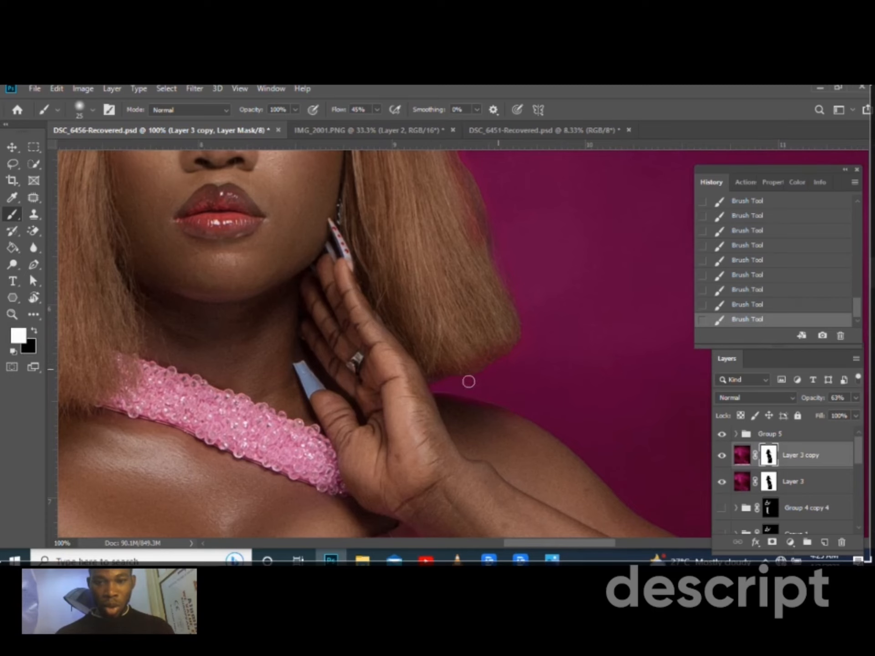
mouse_move(466, 380)
left_mouse_down()
mouse_move(457, 306)
mouse_move(425, 339)
left_mouse_up()
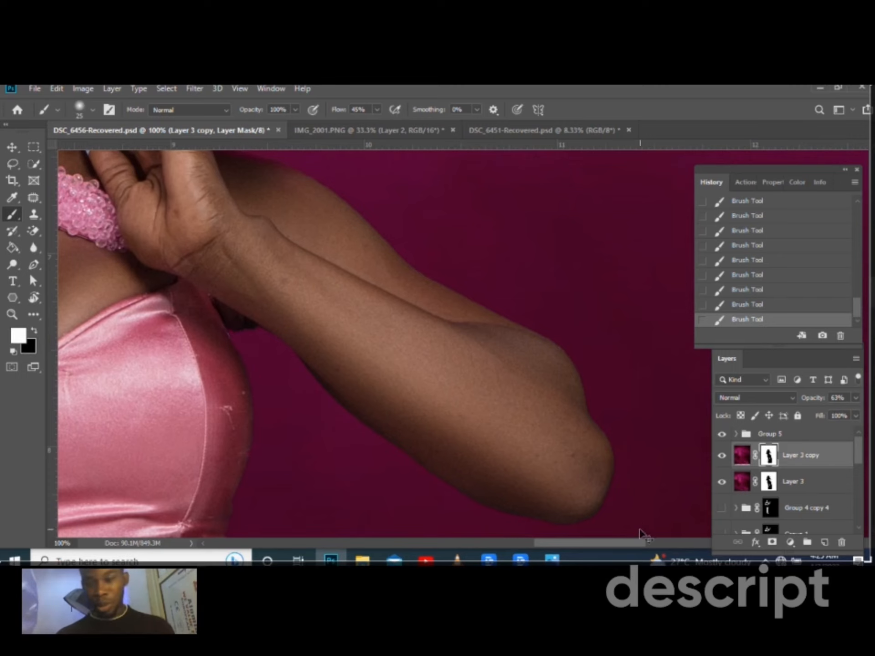
key("ctrl+minus")
key("ctrl+minus")
key("ctrl+minus")
key("ctrl+minus")
key("ctrl+minus")
key("ctrl+minus")
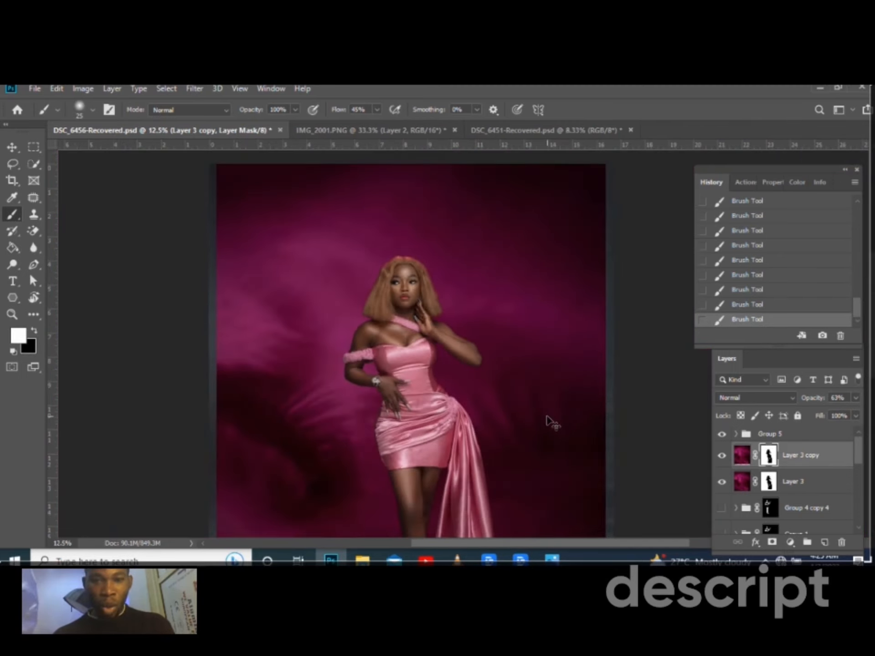
Move the small gold logo in Group 5 down and inward from the backdrop's upper-left corner
key("ctrl+plus")
key("ctrl+plus")
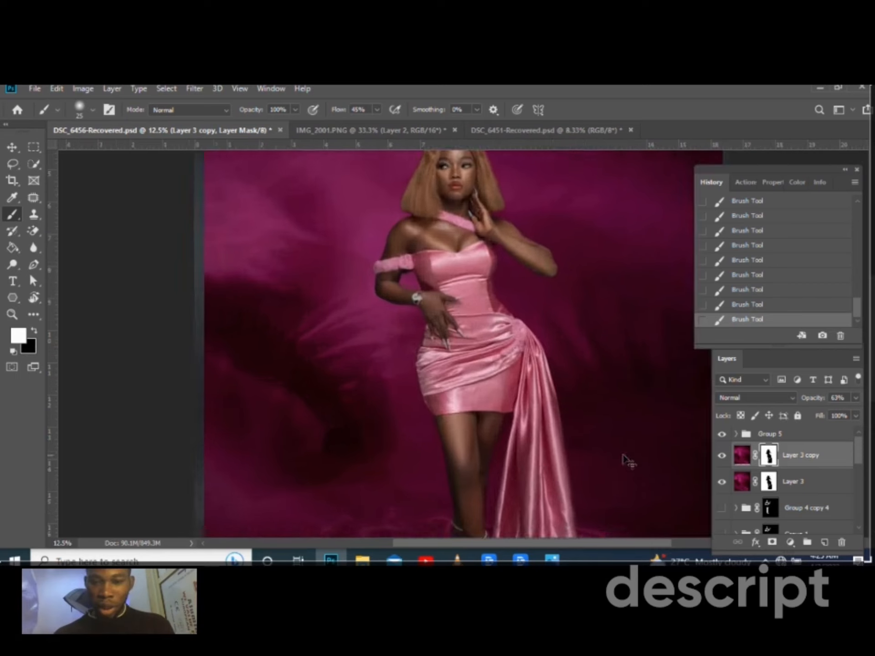
key("ctrl+minus")
left_click_drag(513, 462, 494, 480)
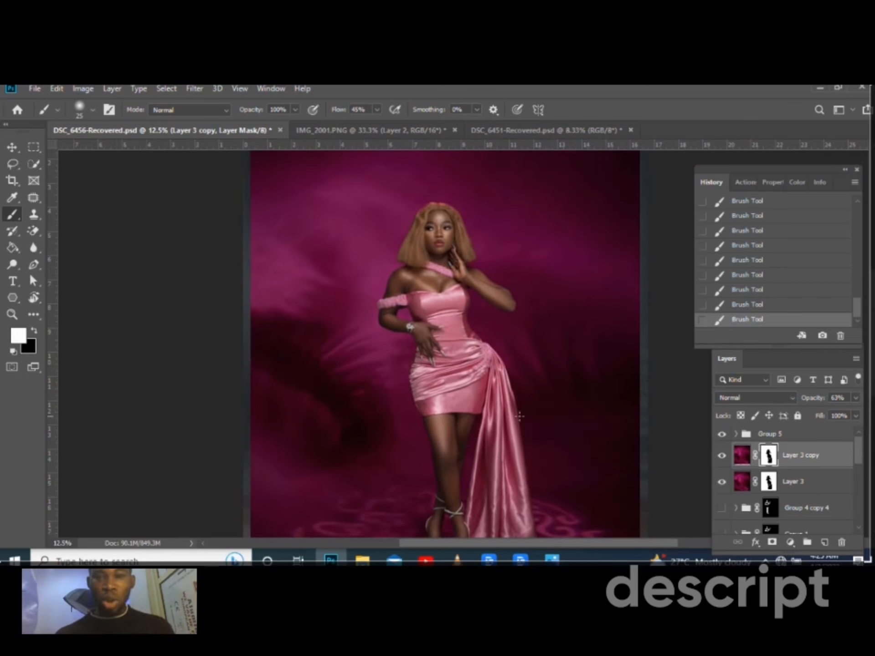
left_click(770, 434)
key("ctrl+minus")
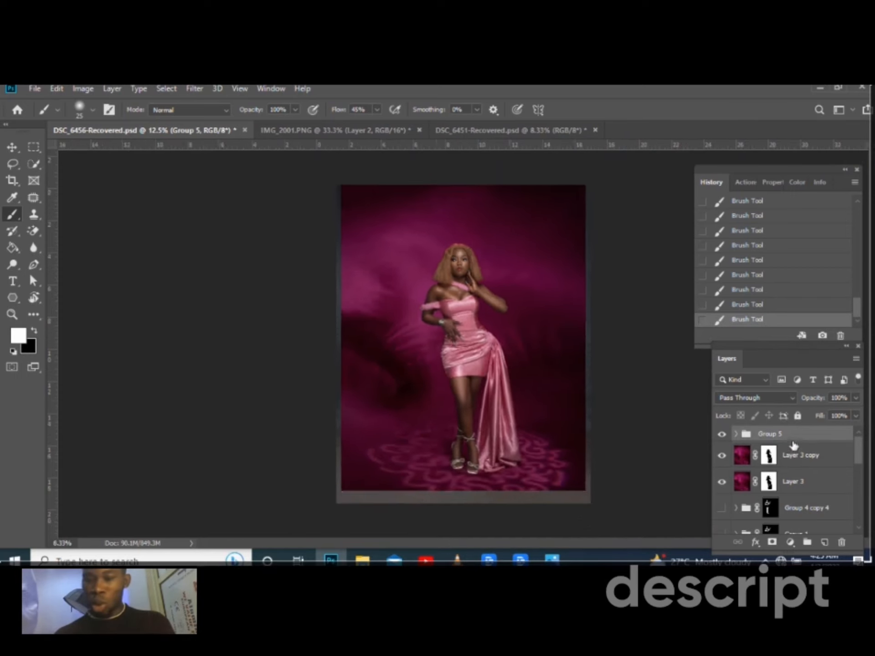
key("v")
left_click_drag(344, 218, 386, 234)
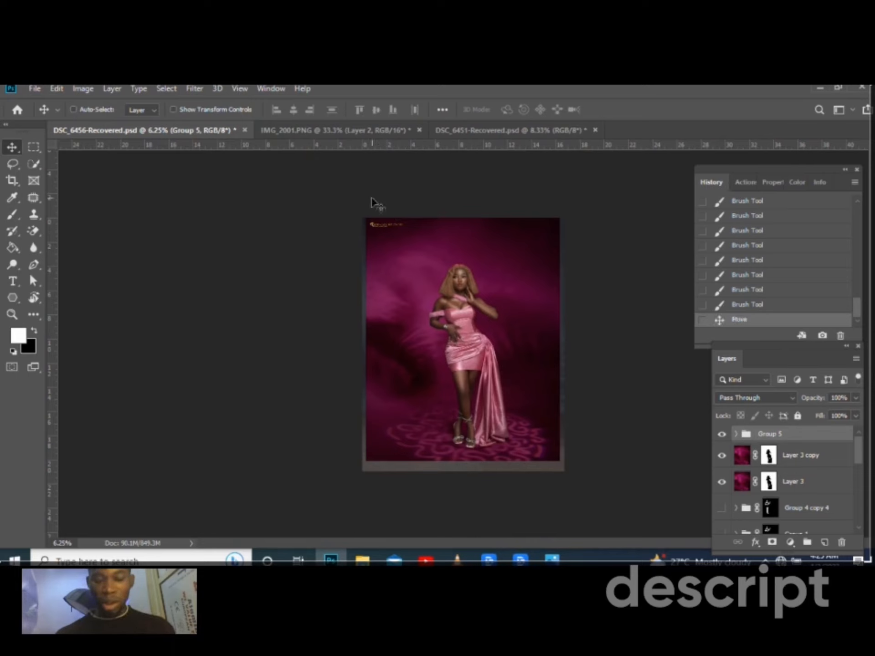
left_click_drag(376, 225, 376, 239)
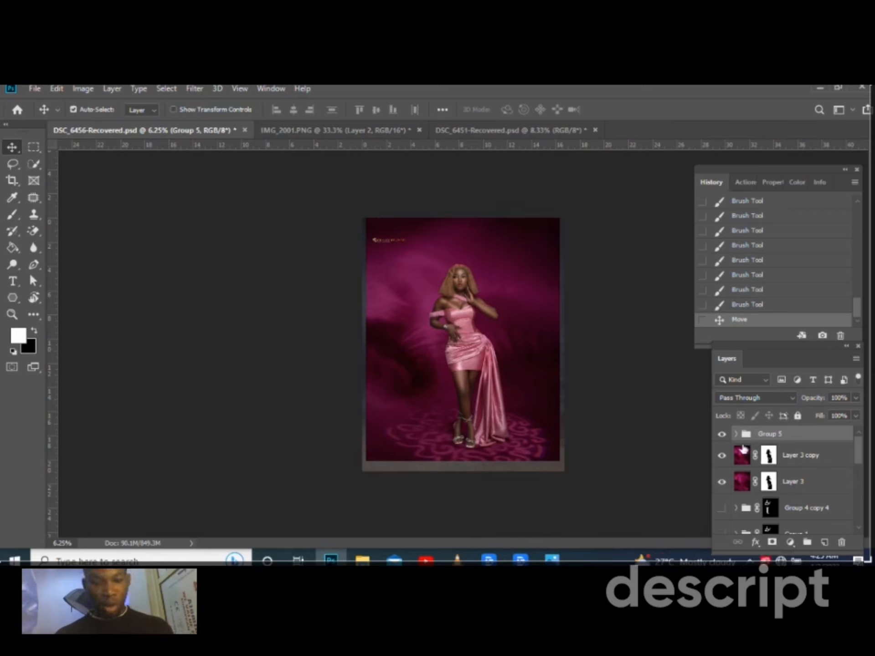
Crop the canvas at a 4:5 ratio to trim the uncovered grey border around the magenta backdrop
key("c")
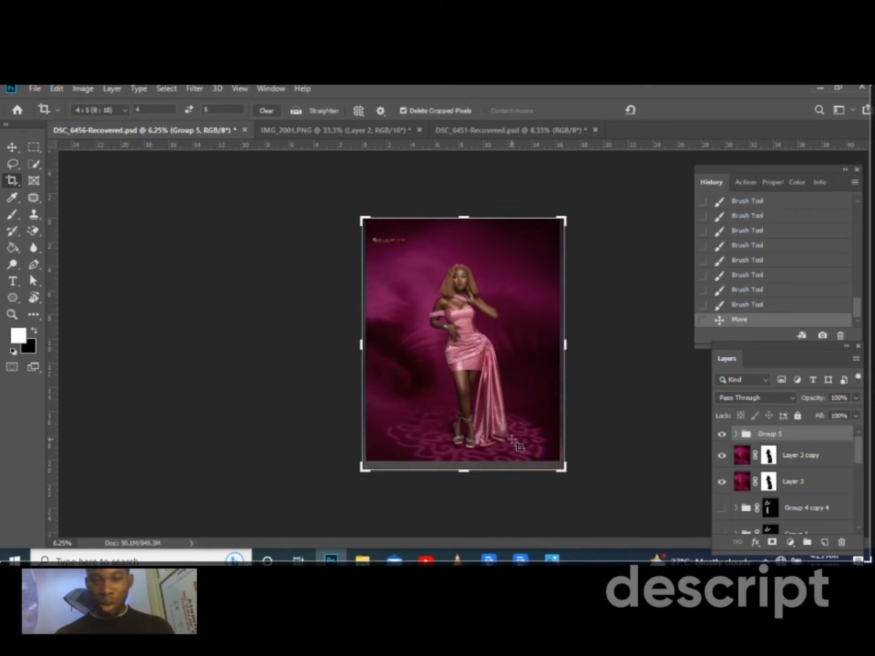
left_click_drag(564, 468, 565, 469)
left_click_drag(365, 468, 370, 466)
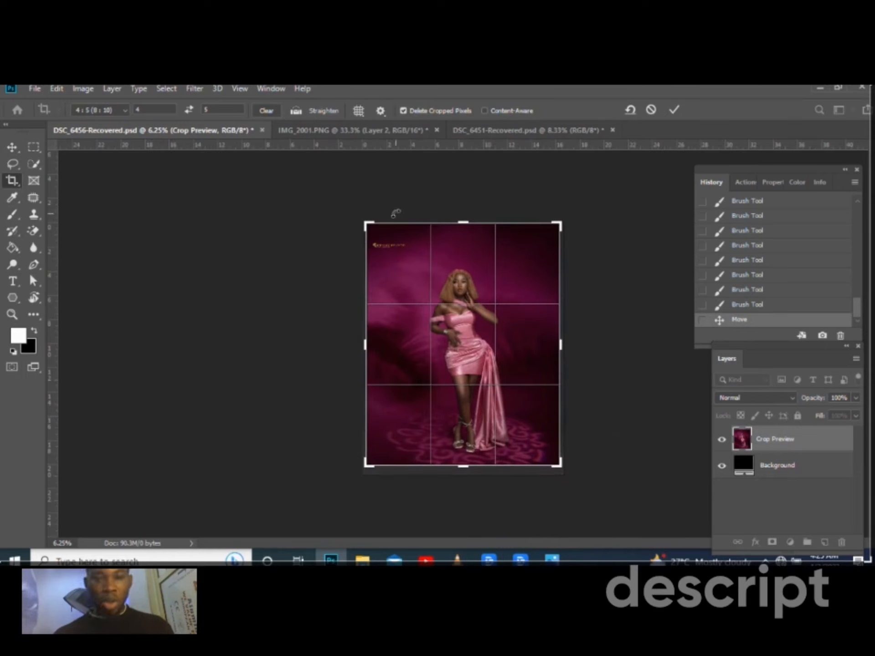
key("Return")
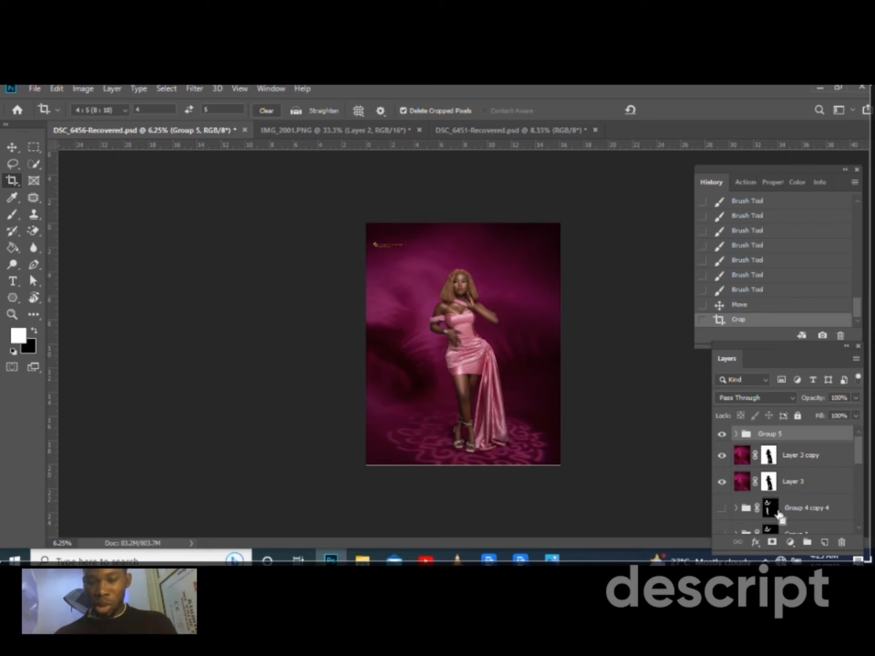
Stamp all visible layers into a new layer and load the Previous Conversion settings on it in Camera Raw
key("ctrl+plus")
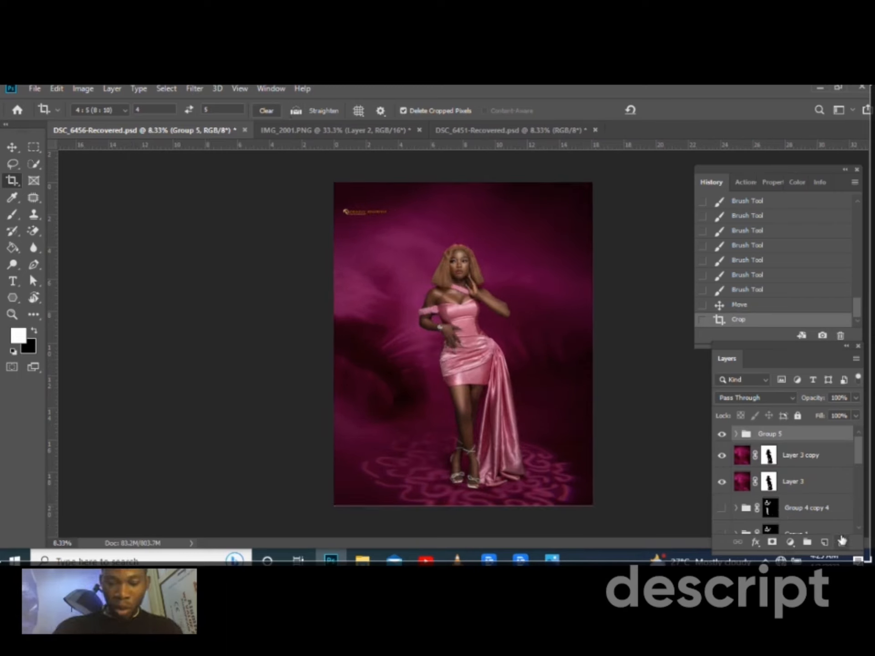
key("ctrl+shift+alt+e")
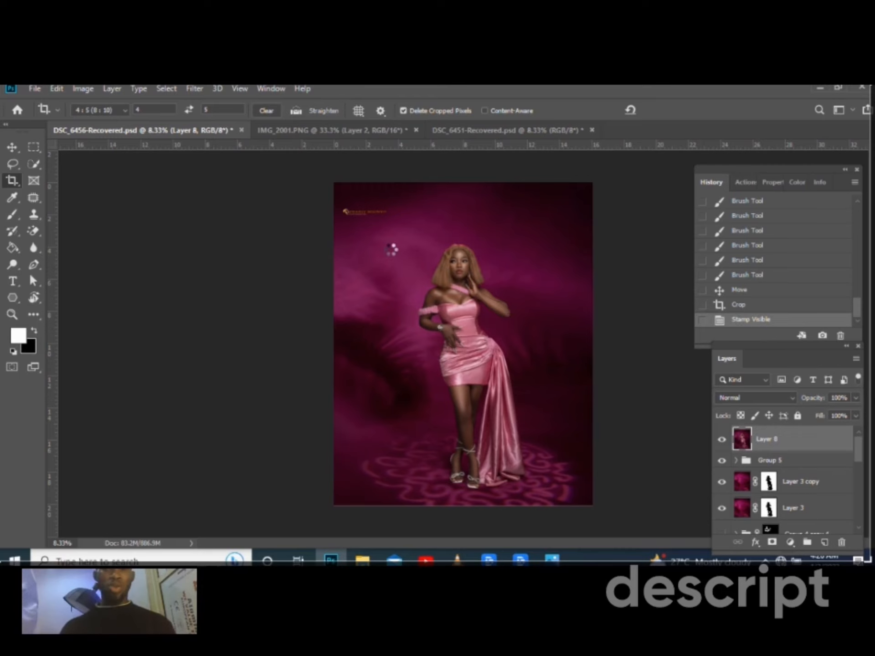
key("ctrl+shift+a")
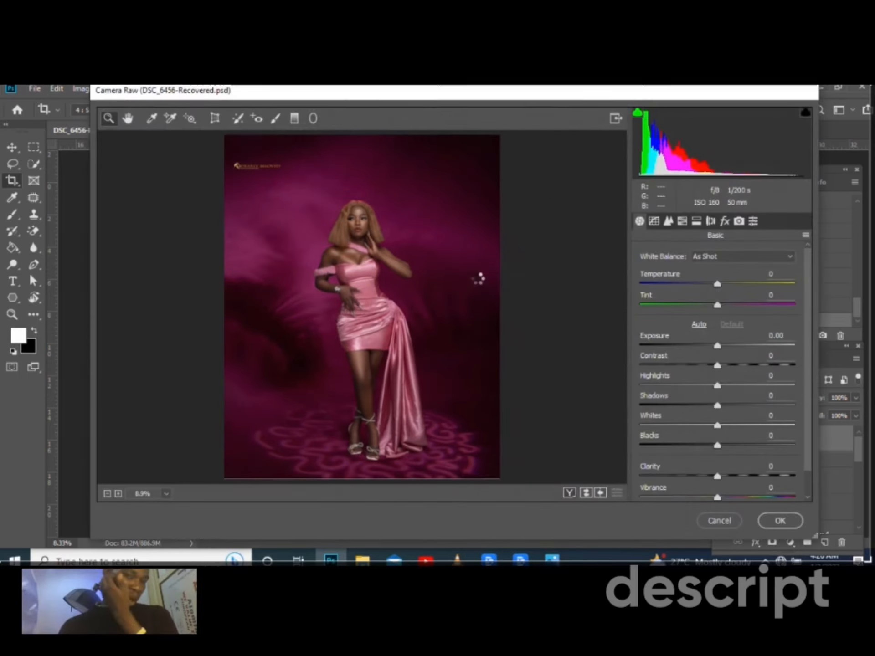
left_click(805, 236)
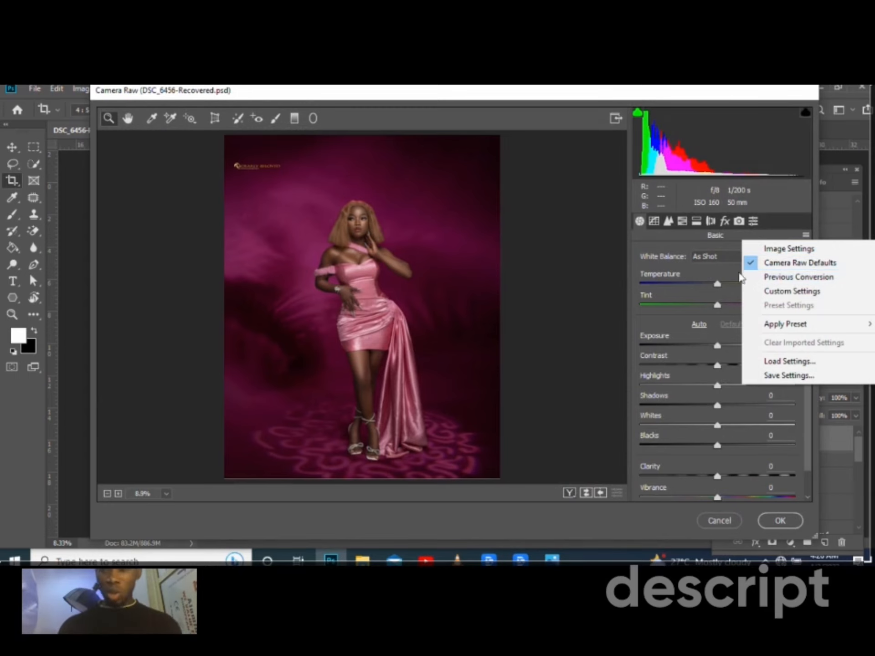
left_click(772, 276)
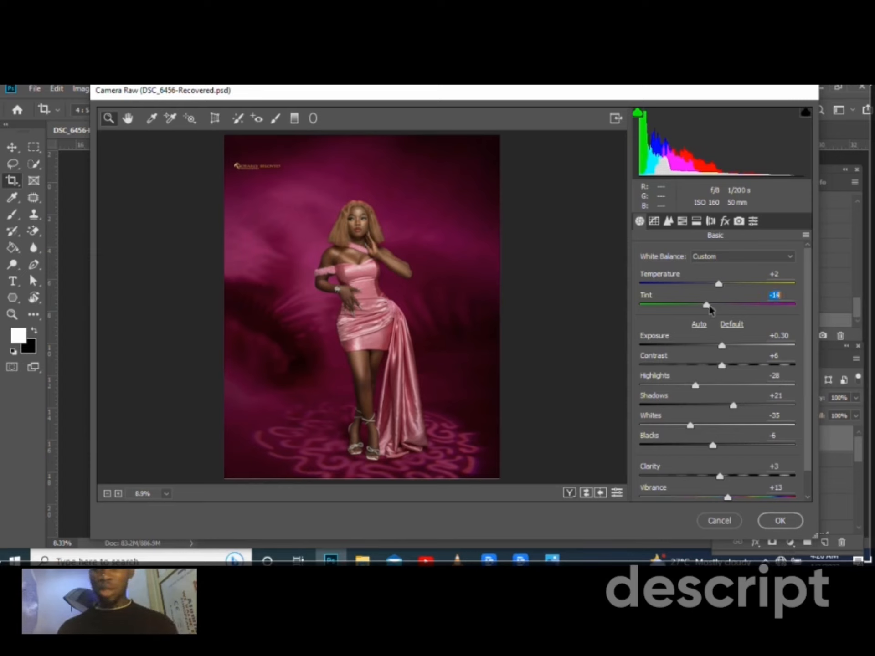
Set the Camera Raw basic adjustments to Tint -4, Vibrance +15 and Shadows +46
left_click_drag(712, 304, 714, 305)
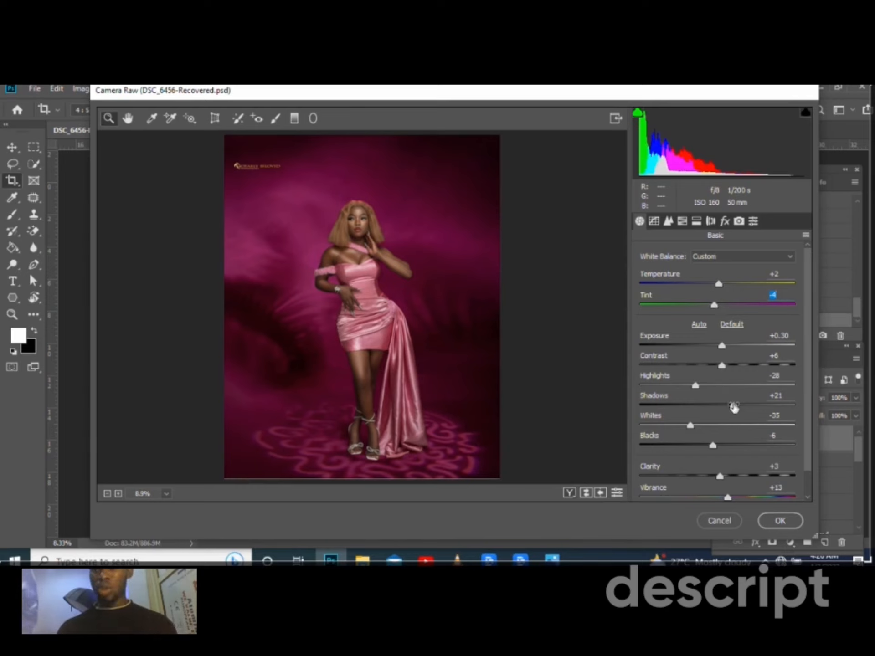
scroll(729, 469, "down", 2)
left_click(731, 470)
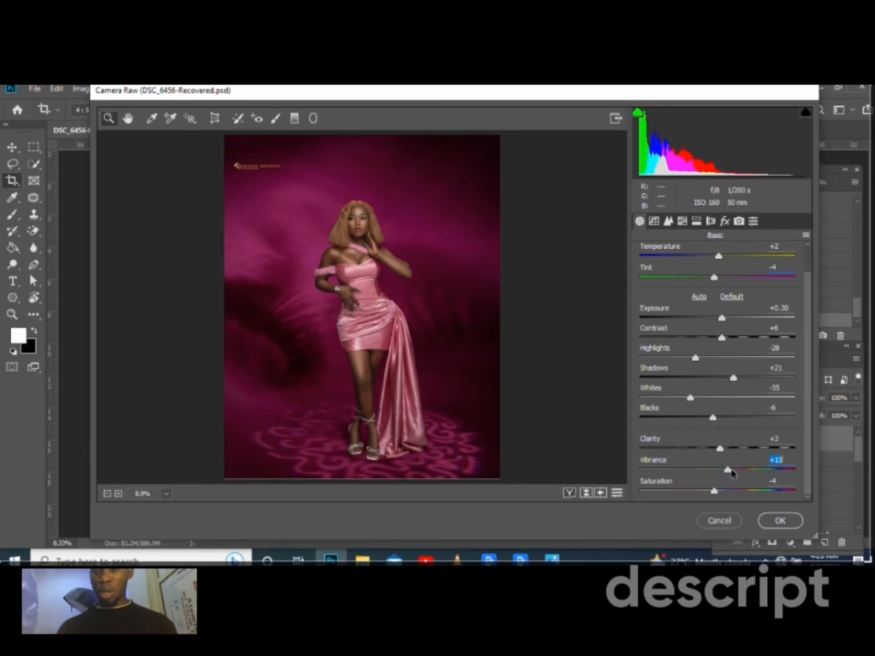
left_click(740, 377)
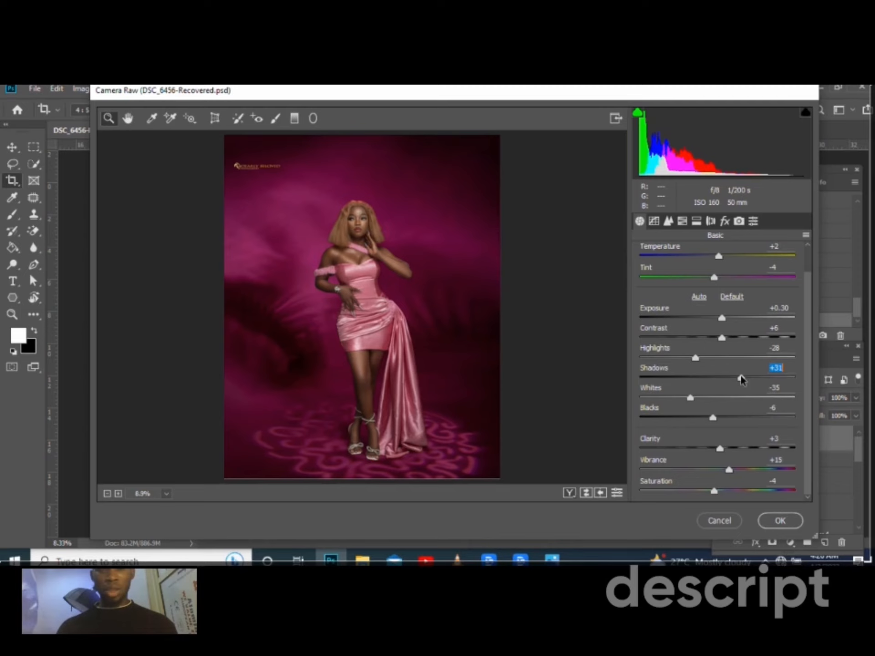
left_click(749, 378)
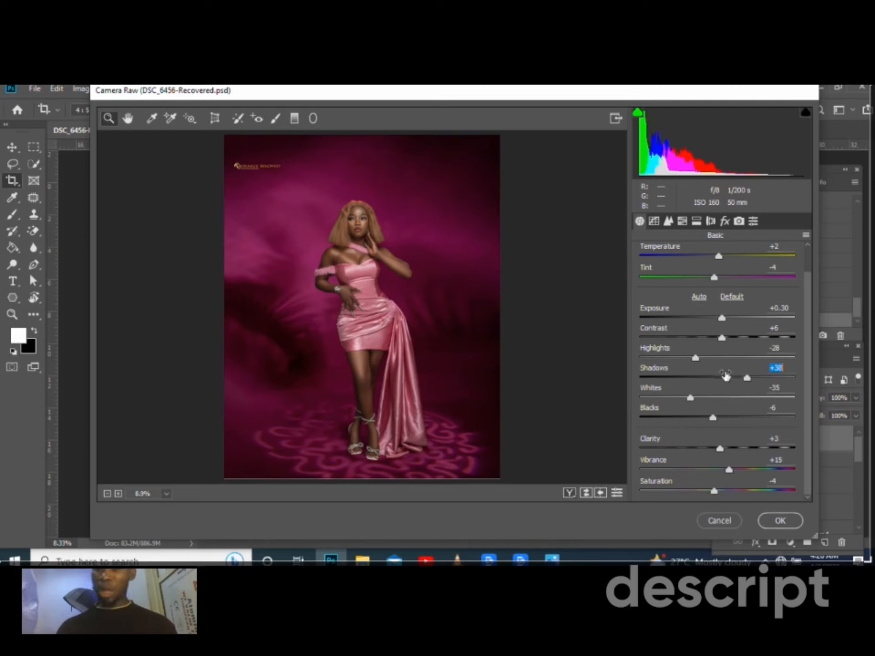
left_click_drag(752, 377, 753, 376)
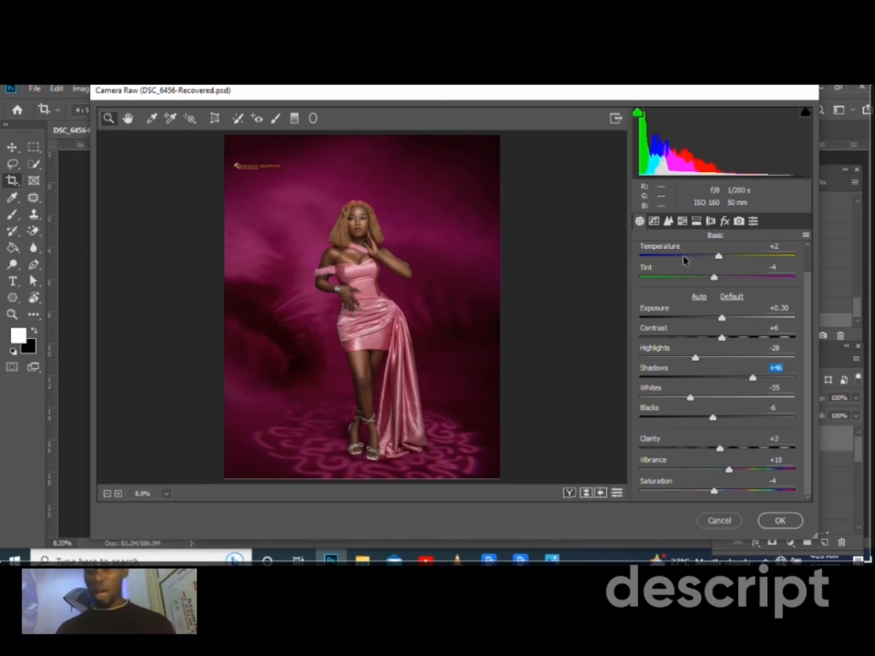
Set the HSL saturation to -55 for Yellows and +4 for Blues, and apply the Camera Raw filter
left_click(682, 223)
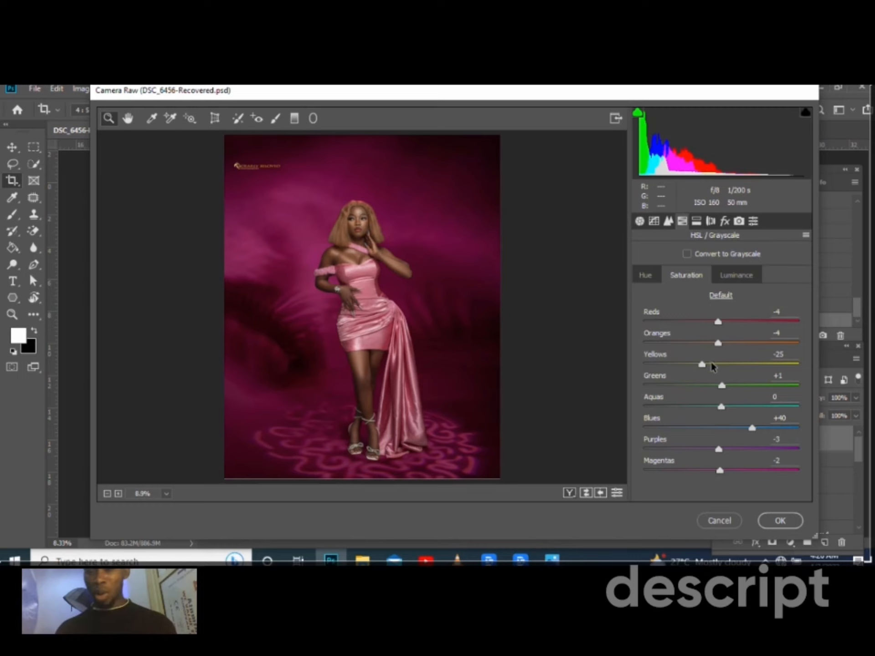
left_click_drag(700, 364, 689, 367)
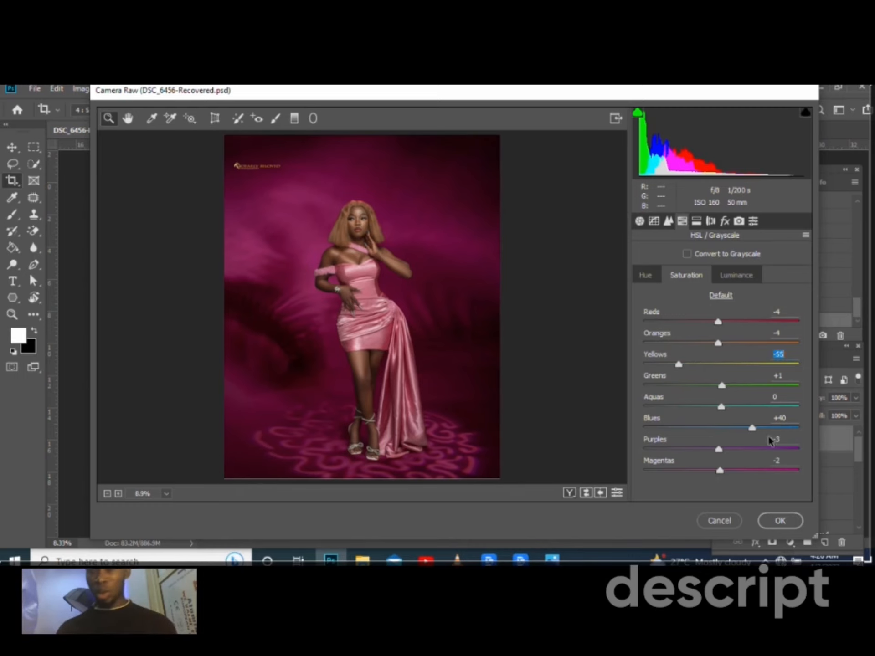
left_click_drag(751, 428, 726, 424)
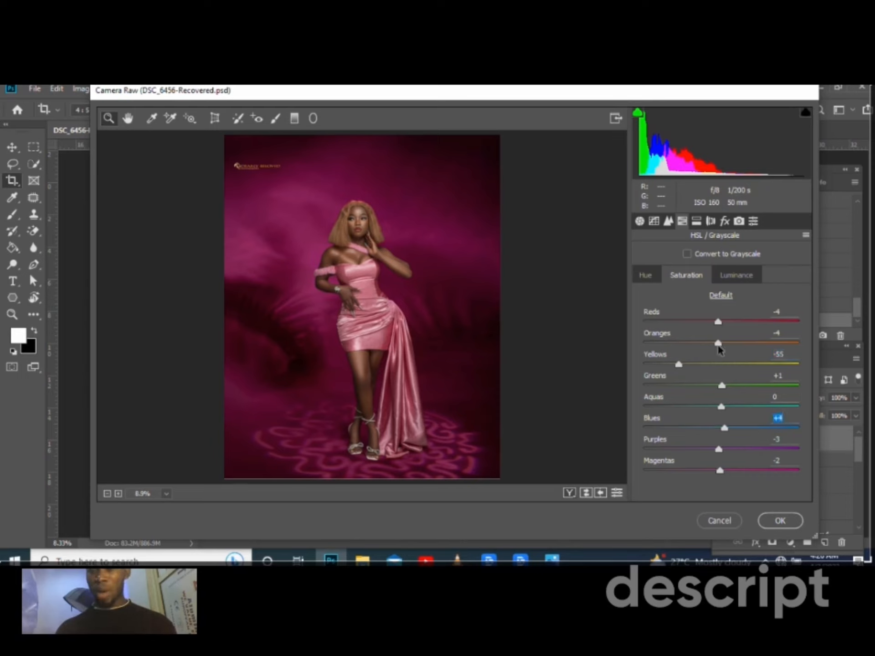
left_click(770, 522)
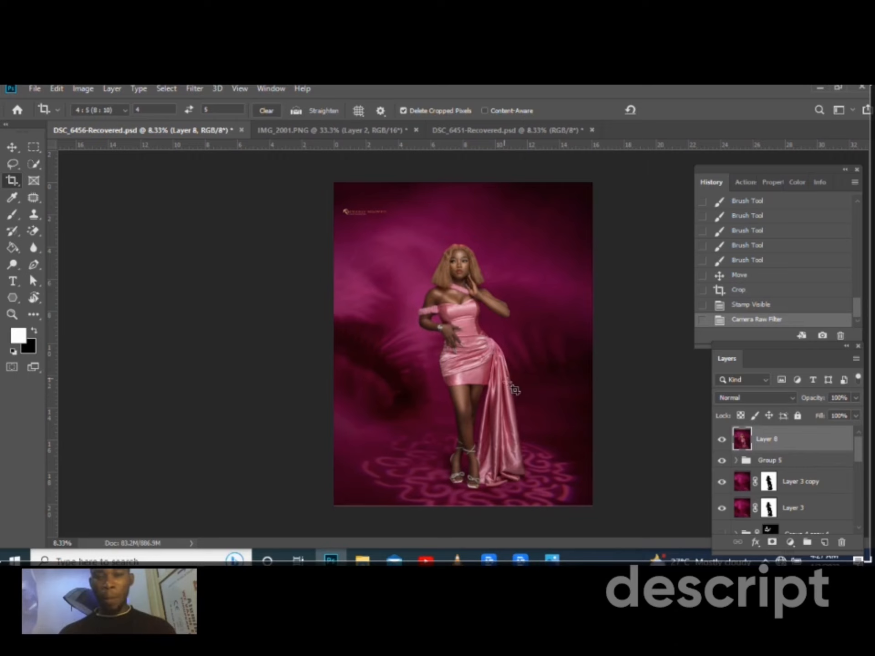
Select the hidden groups from Group 4 copy 4 through Group 4 and move them between Layer 8 and Group 5
scroll(775, 477, "down", 4)
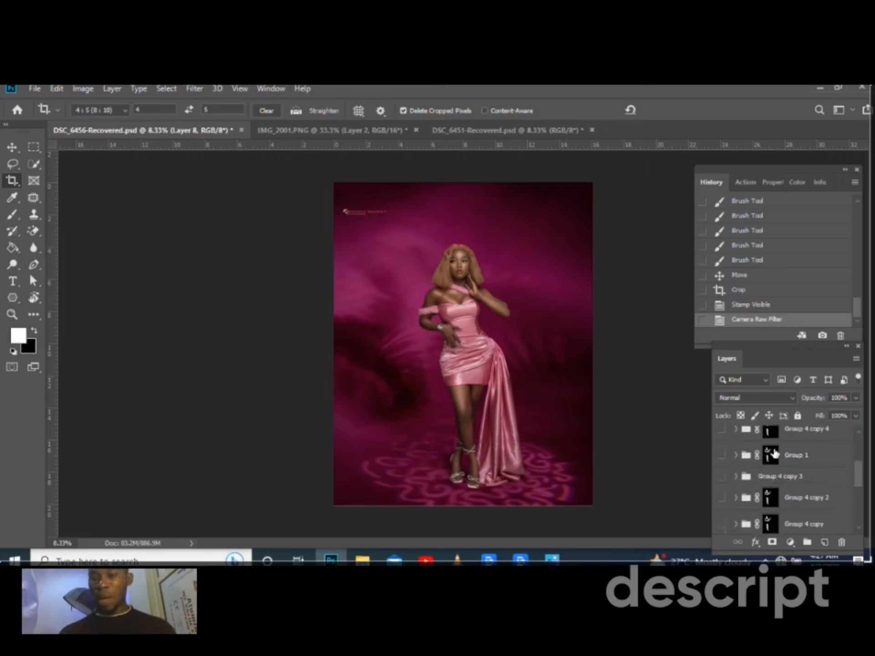
left_click(793, 438)
scroll(797, 460, "down", 4)
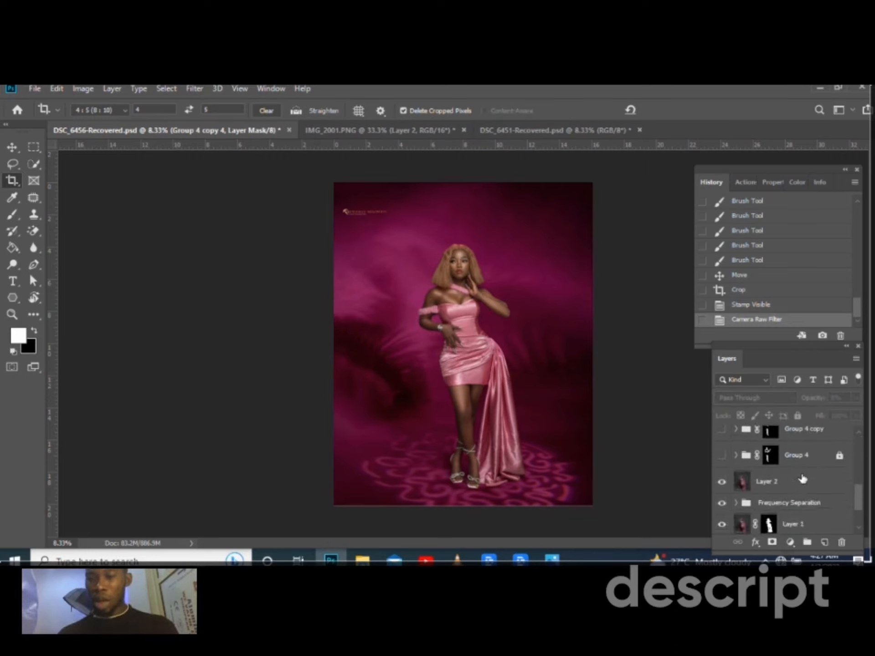
scroll(804, 474, "up", 1)
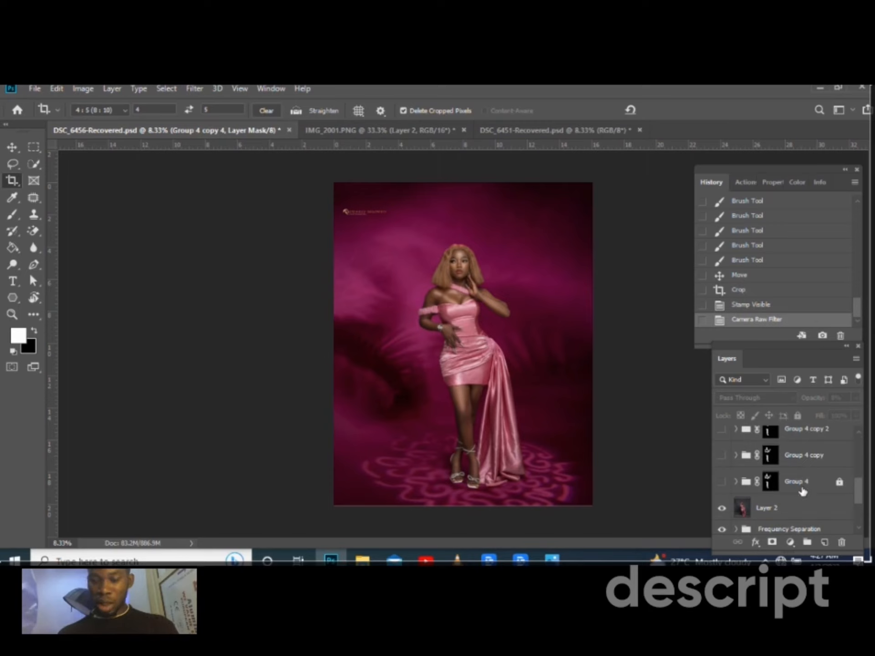
left_click(802, 483, "shift")
scroll(804, 485, "up", 8)
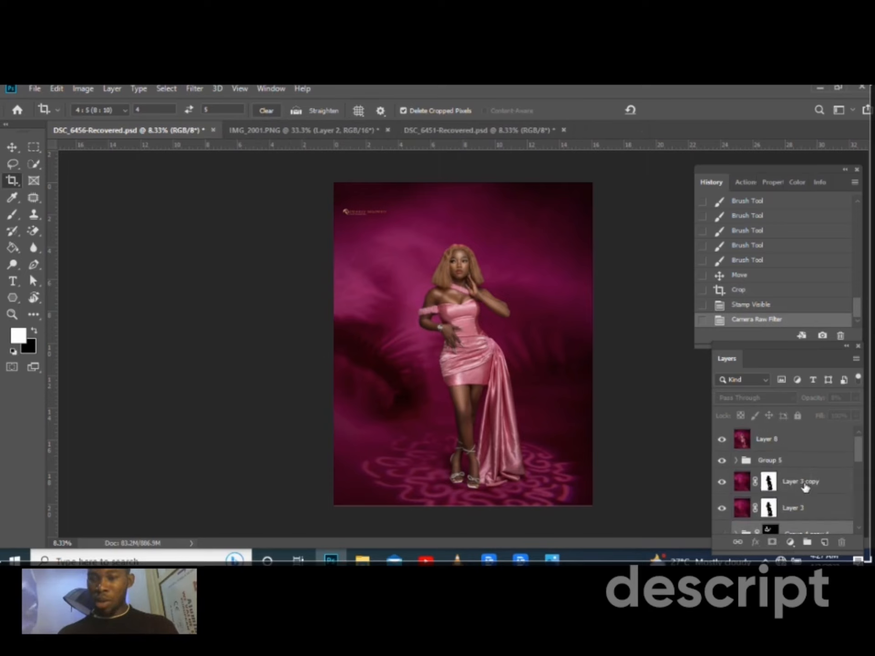
scroll(801, 500, "down", 3)
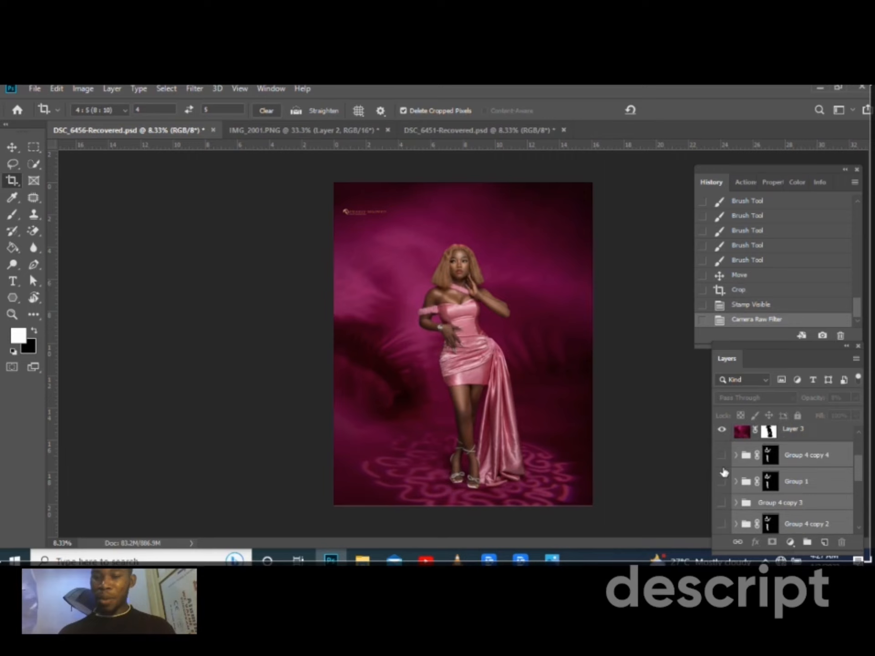
scroll(724, 474, "down", 1)
scroll(757, 472, "up", 2)
scroll(775, 487, "down", 2)
scroll(775, 488, "up", 2)
left_click_drag(807, 486, 792, 431)
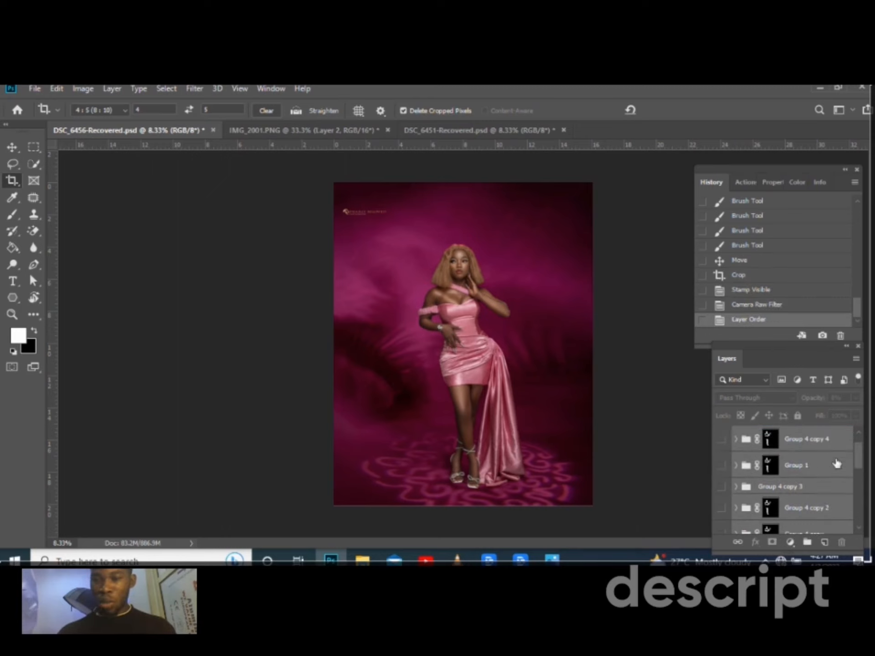
Select the model's face, neck, shoulders, arms and hands on Layer 2 with the Quick Selection tool
left_click_drag(858, 456, 860, 485)
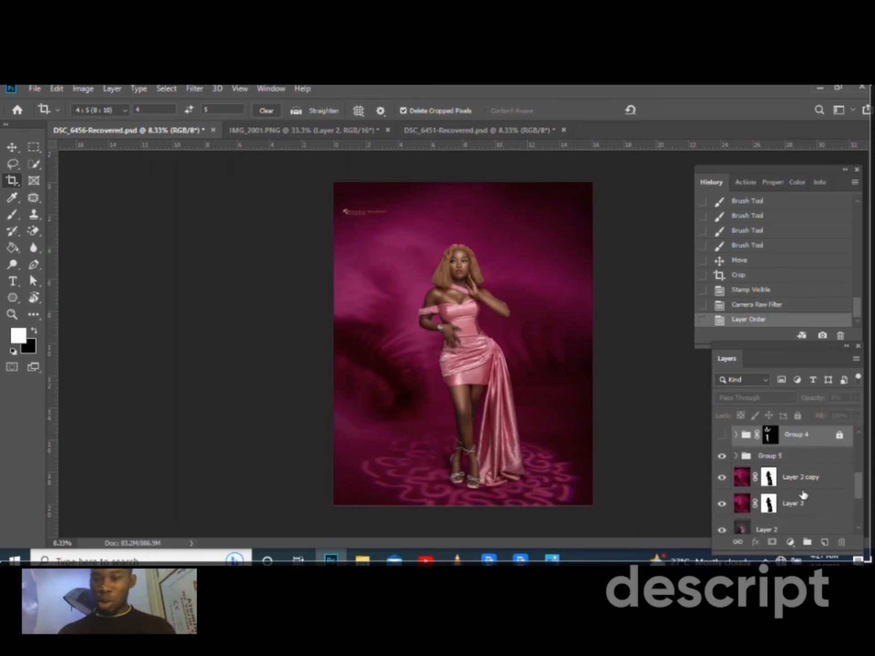
left_click(773, 534)
left_click(34, 164)
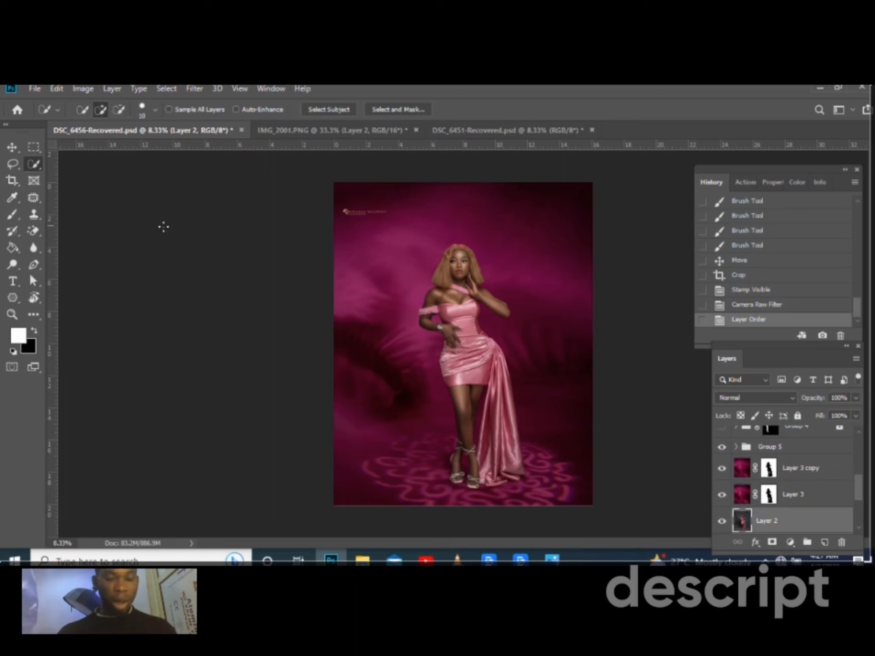
scroll(458, 287, "up", 3)
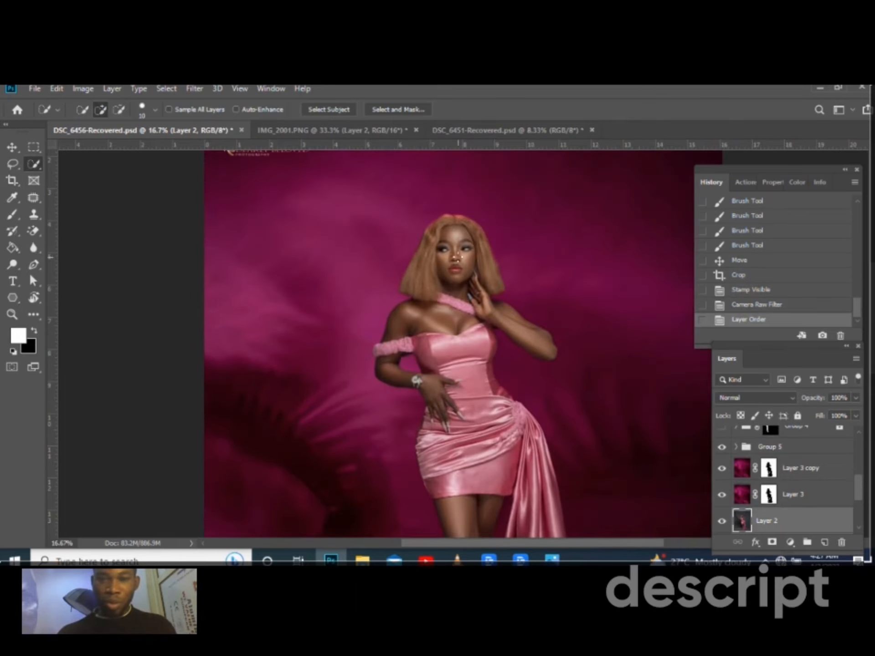
mouse_move(455, 225)
left_mouse_down()
mouse_move(465, 294)
mouse_move(455, 281)
mouse_move(448, 230)
mouse_move(494, 320)
mouse_move(491, 313)
mouse_move(549, 352)
left_mouse_up()
left_click_drag(456, 323, 416, 320)
left_click_drag(388, 367, 391, 377)
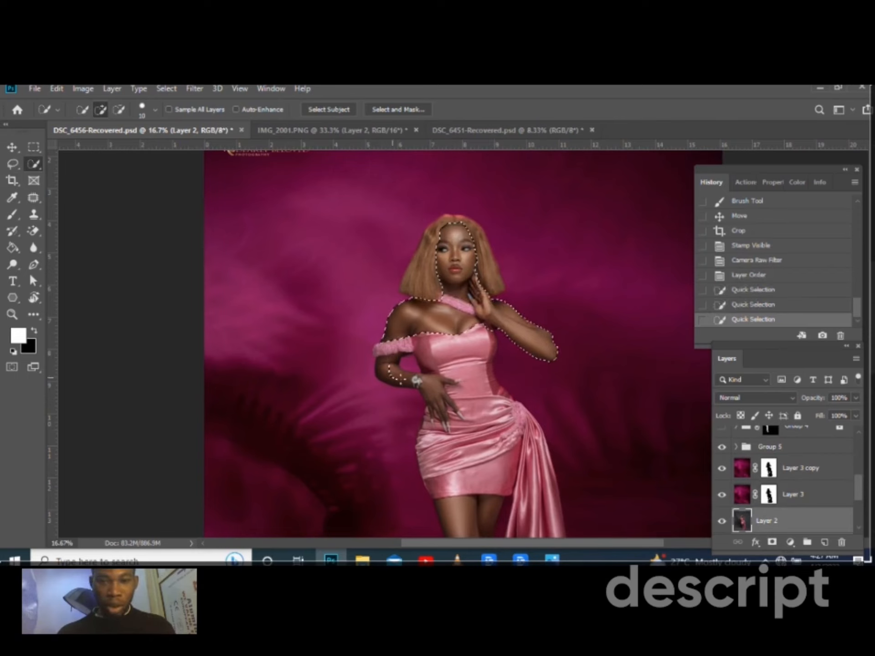
left_click_drag(438, 396, 443, 409)
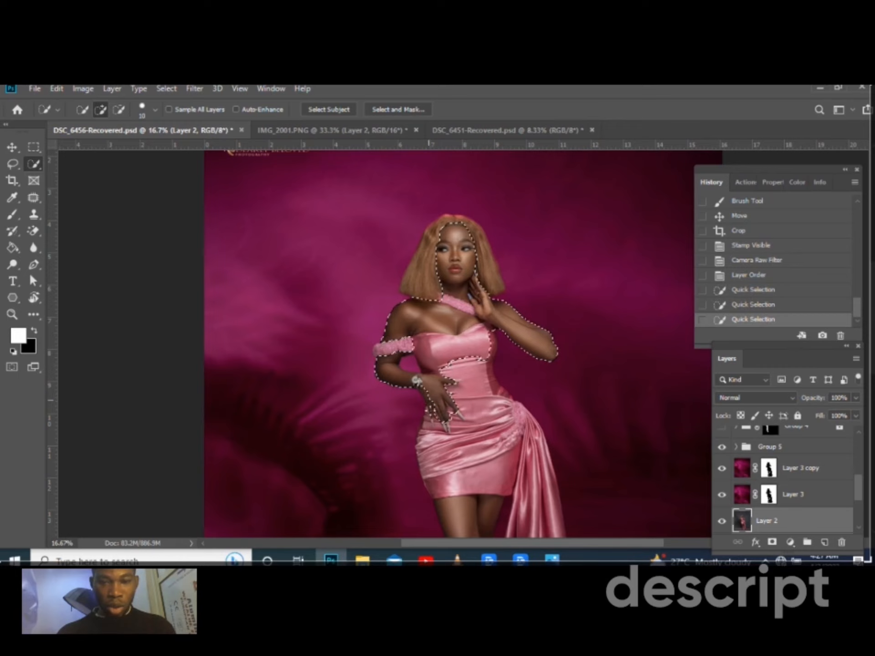
Subtract the dress bodice and the pink neck strap from the skin selection on Layer 2
left_click_drag(456, 354, 420, 349)
left_click(487, 351)
left_click(450, 302)
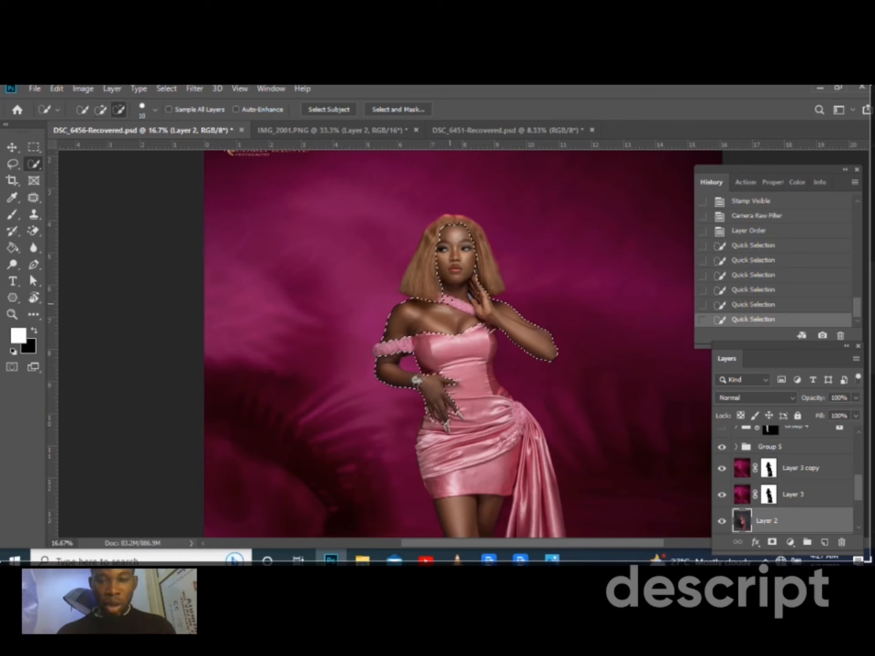
scroll(454, 435, "down", 5)
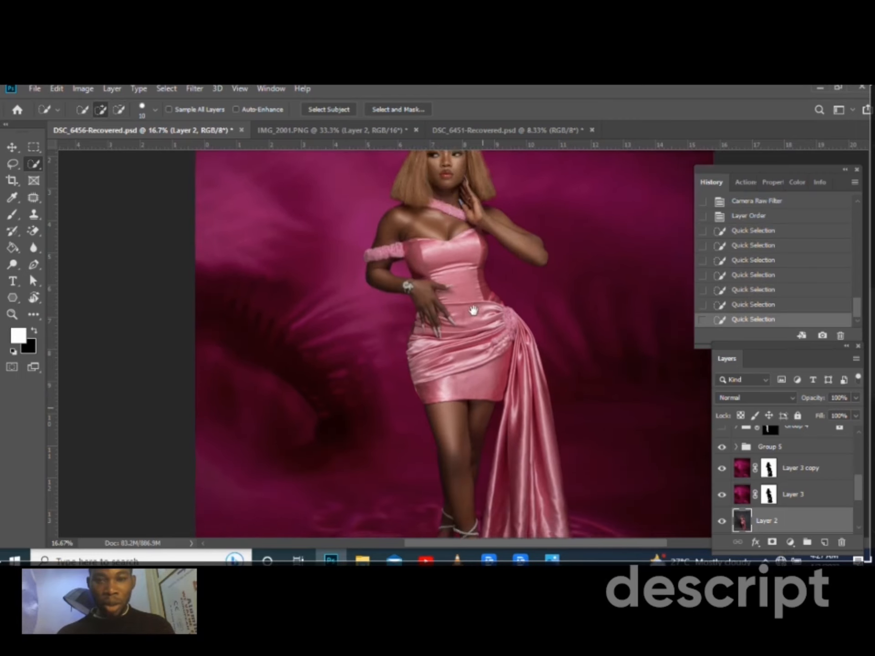
Add the model's legs and feet to the skin selection on Layer 2 with the Quick Selection tool
left_click_drag(453, 435, 461, 491)
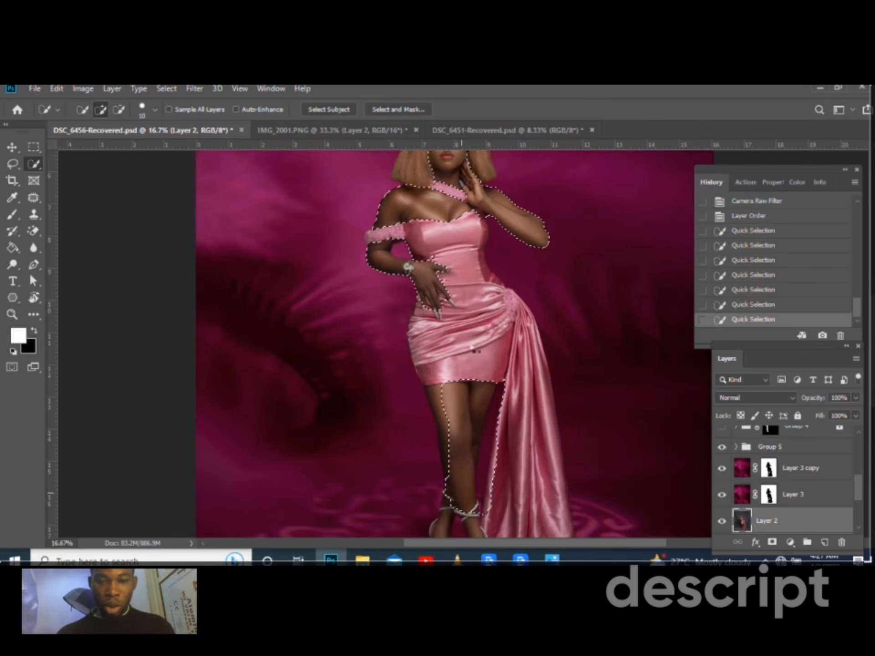
left_click_drag(474, 349, 474, 287)
left_click_drag(445, 232, 435, 273)
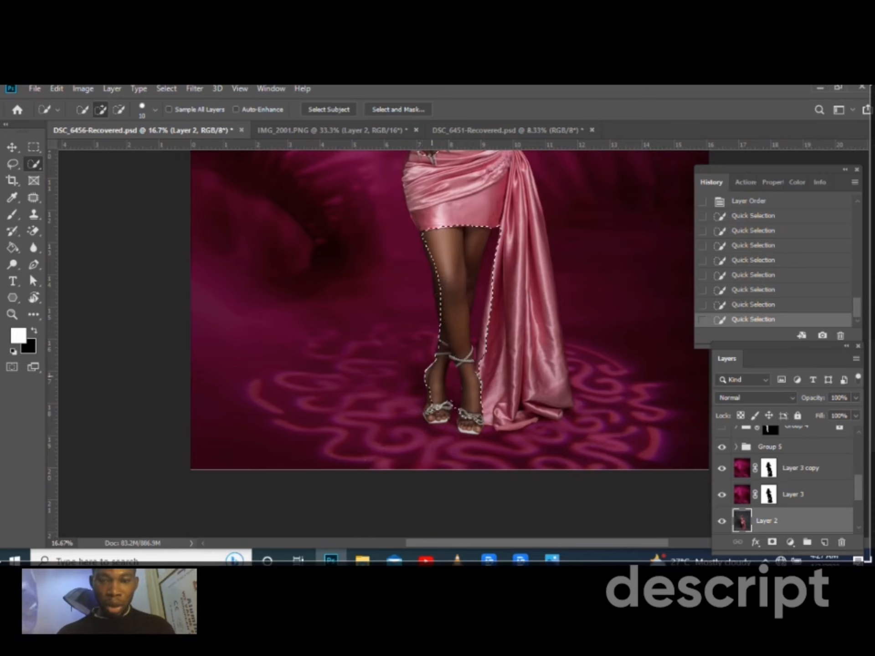
left_click_drag(430, 416, 472, 425)
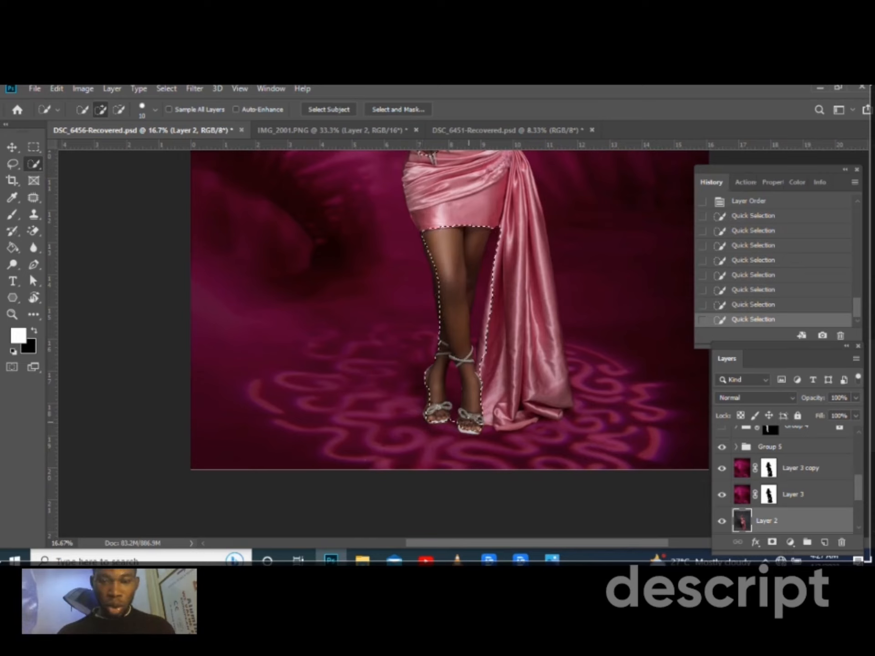
Trim the skin selection with the Lasso tool along the dress hem, the legs and the feet so it excludes the background
key("l")
key("alt+l")
left_click(421, 232)
mouse_move(420, 231)
left_mouse_down()
mouse_move(439, 316)
mouse_move(438, 270)
mouse_move(447, 337)
mouse_move(432, 281)
left_mouse_up()
mouse_move(495, 232)
left_mouse_down()
mouse_move(479, 313)
mouse_move(485, 394)
mouse_move(504, 374)
mouse_move(448, 385)
mouse_move(453, 428)
mouse_move(471, 390)
mouse_move(452, 362)
mouse_move(422, 400)
mouse_move(440, 416)
mouse_move(436, 396)
mouse_move(442, 420)
mouse_move(443, 409)
left_mouse_up()
left_click_drag(438, 363, 457, 347)
scroll(452, 234, "up", 5)
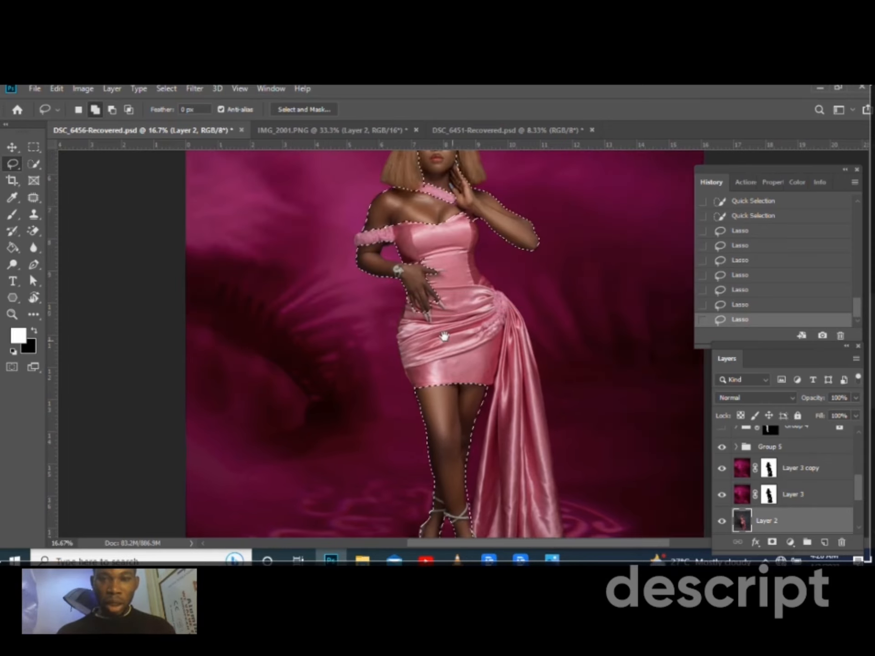
key("w")
key("alt+l")
key("Escape")
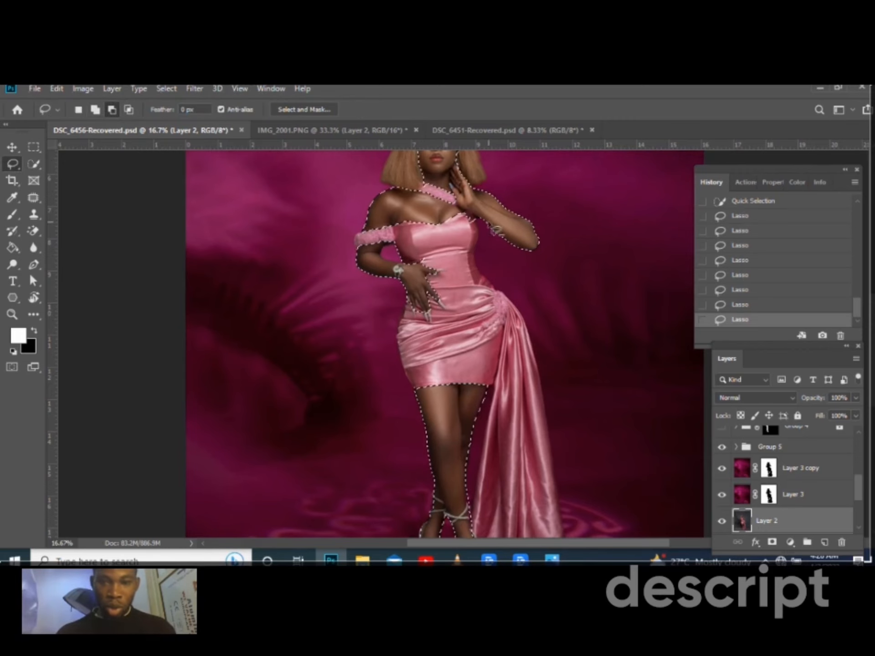
key("w")
scroll(434, 314, "up", 4)
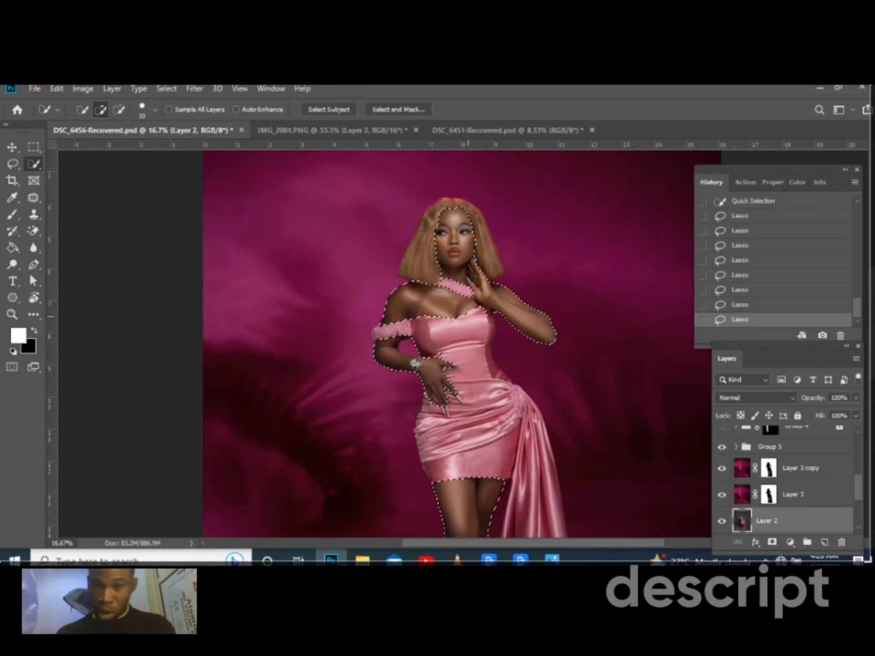
right_click(449, 281)
left_click(483, 309)
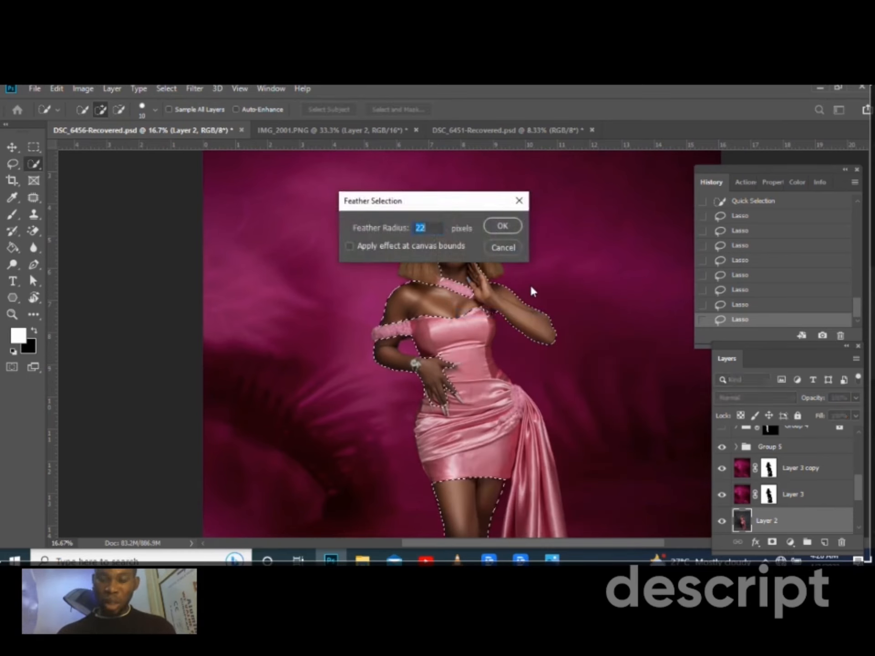
key("Return")
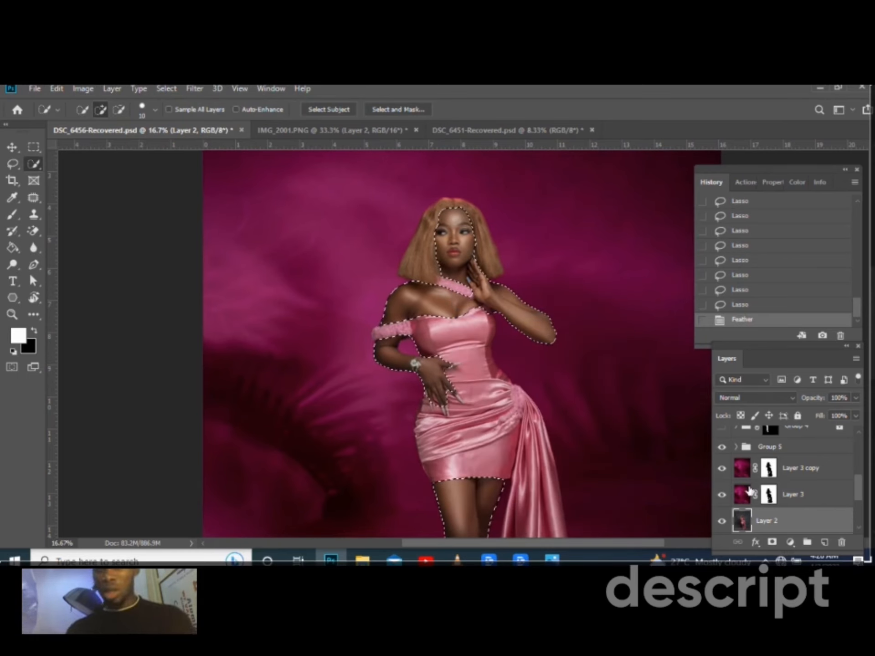
left_click(743, 304)
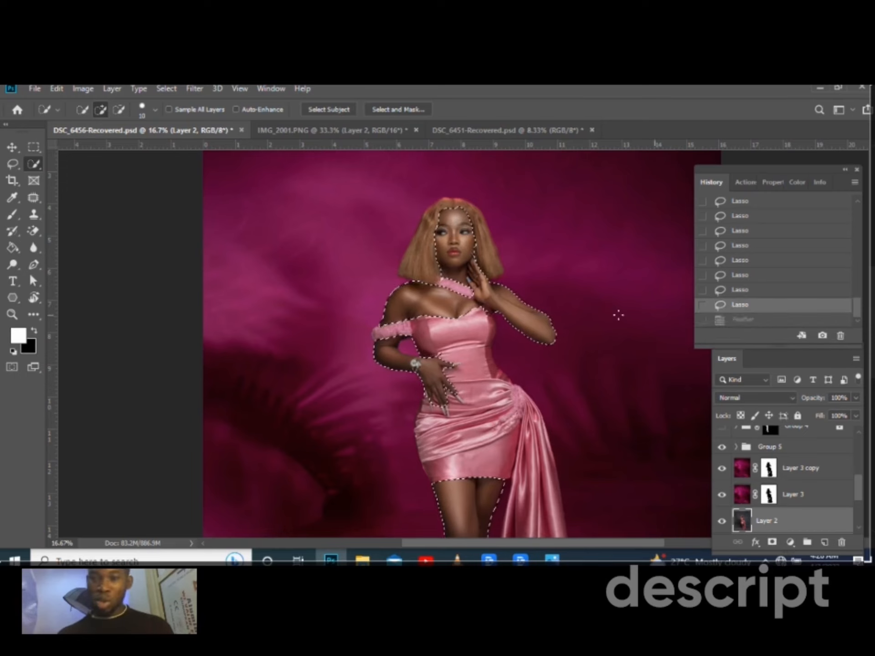
Feather the skin selection by 22 pixels
right_click(553, 313)
left_click(606, 344)
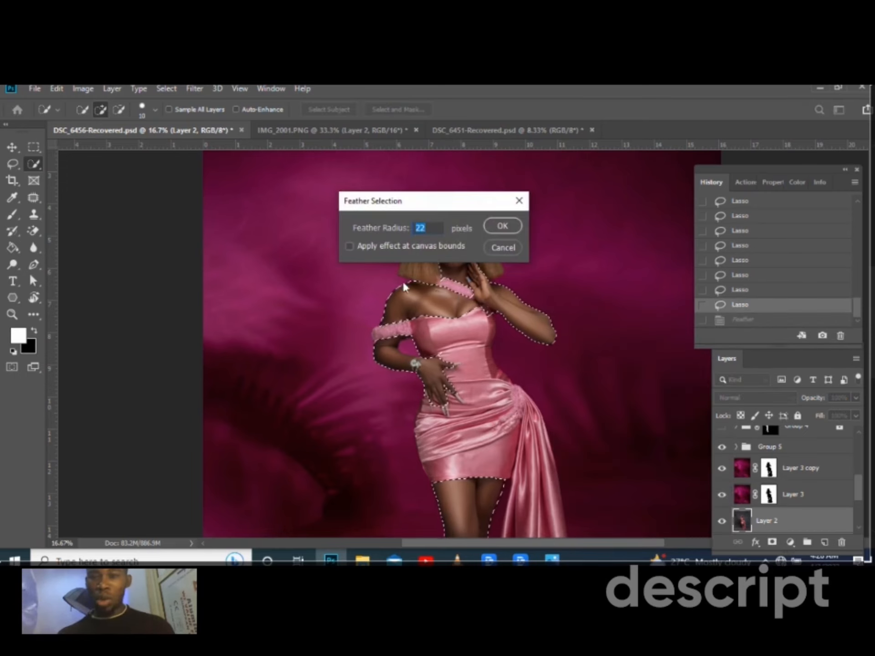
left_click(503, 226)
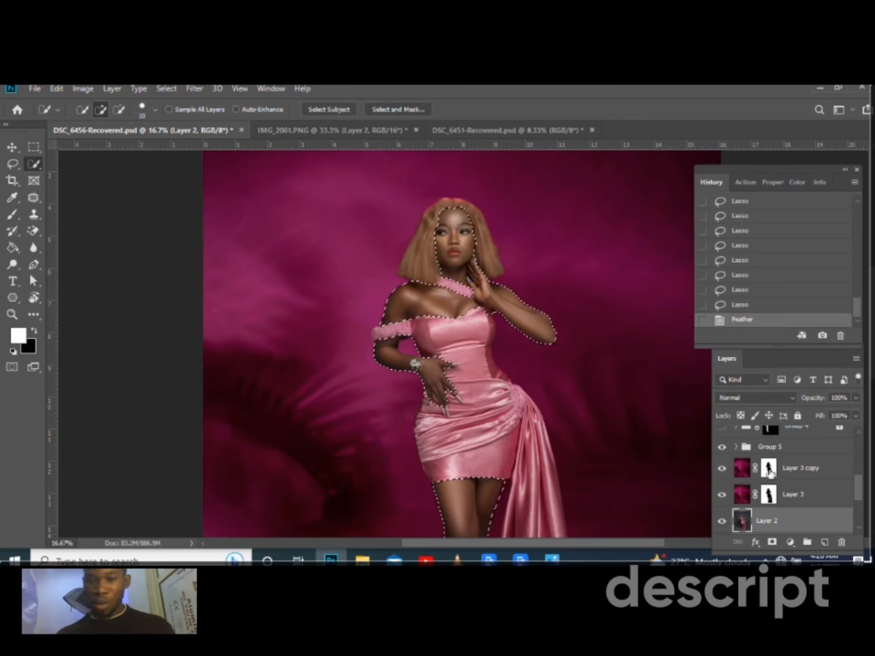
Select the layer mask of Group 4 and make the group visible
scroll(769, 474, "up", 2)
left_click(771, 483)
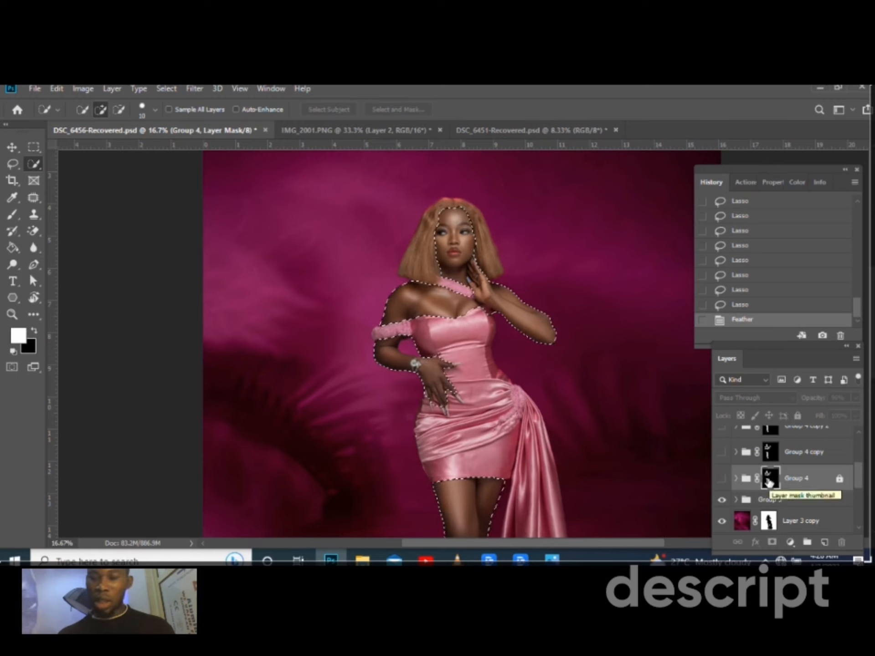
right_click(769, 482)
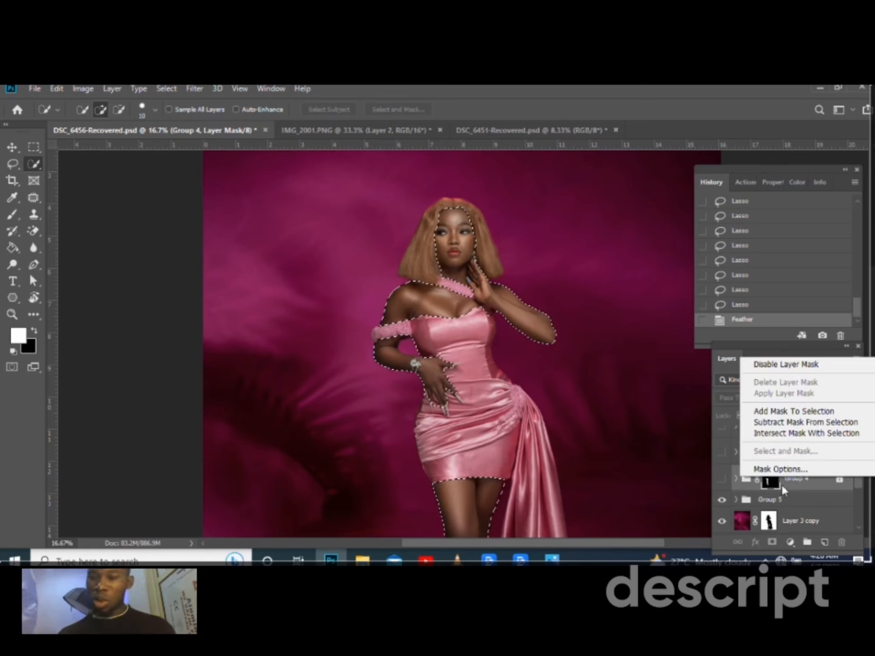
left_click(720, 482)
left_click(721, 479)
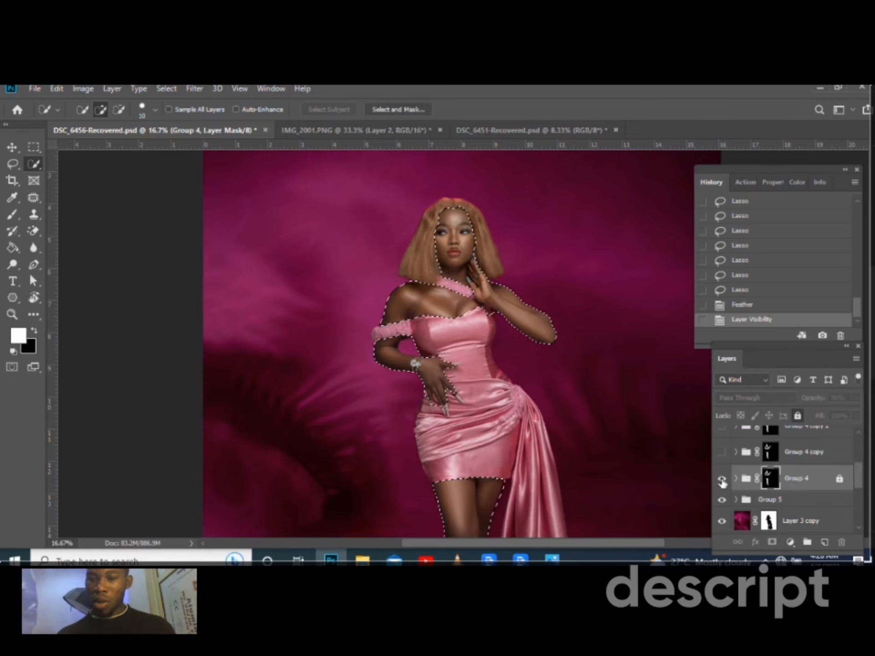
right_click(773, 479)
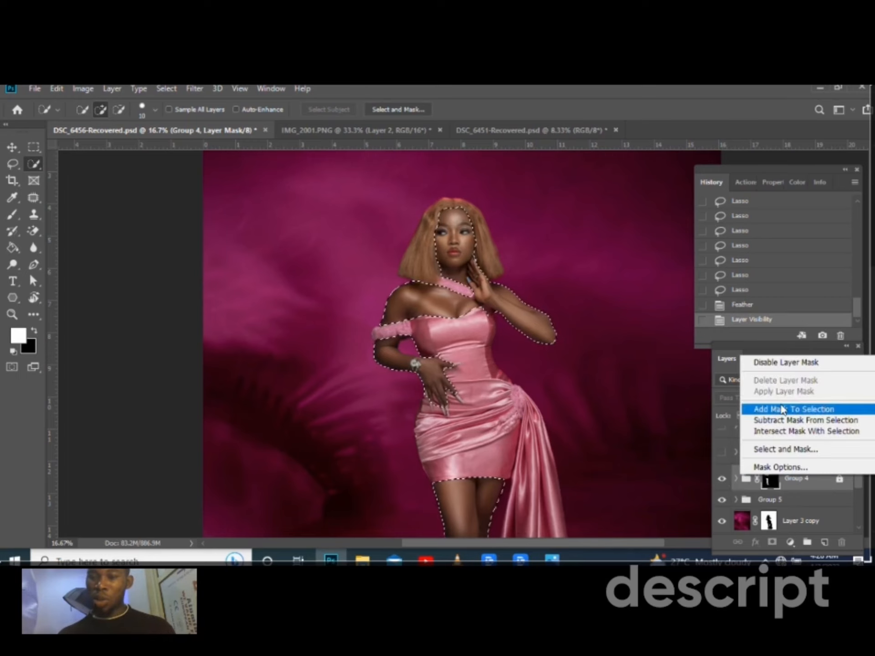
left_click(773, 490)
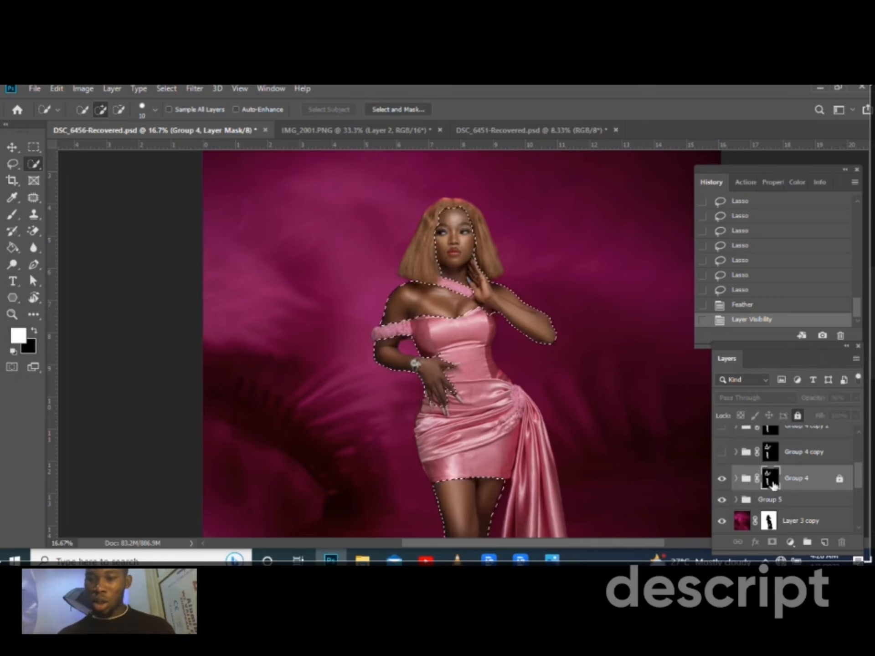
Unlock Group 4 and replace its layer mask with a new one made from the feathered skin selection
left_click(839, 479)
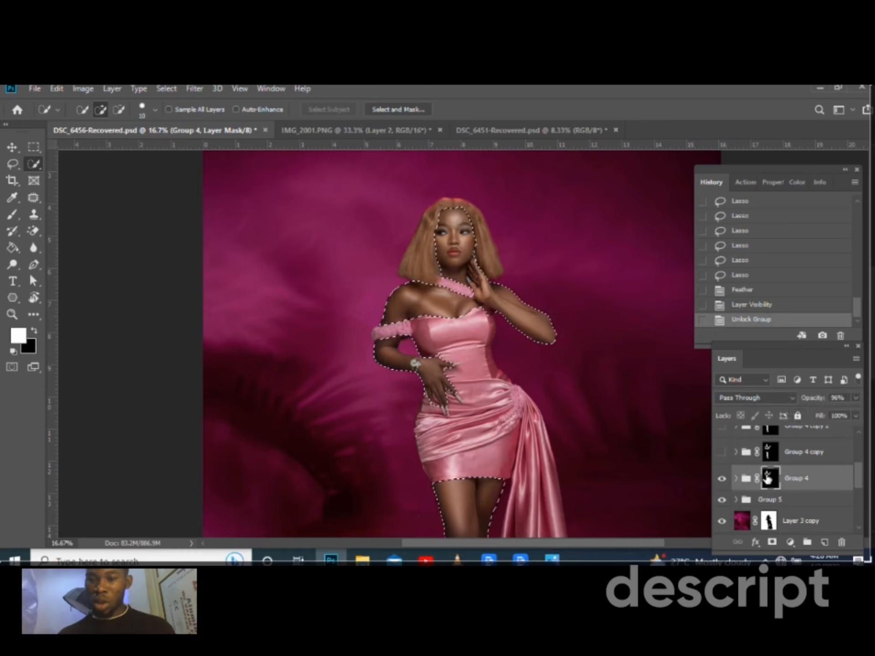
right_click(768, 477)
left_click(782, 380)
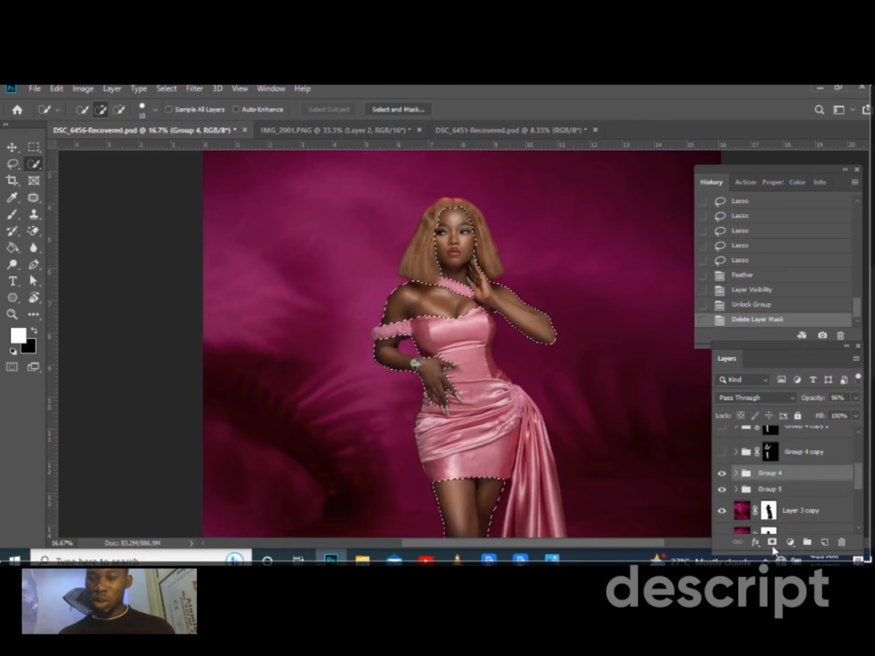
left_click(771, 542)
scroll(774, 508, "up", 1)
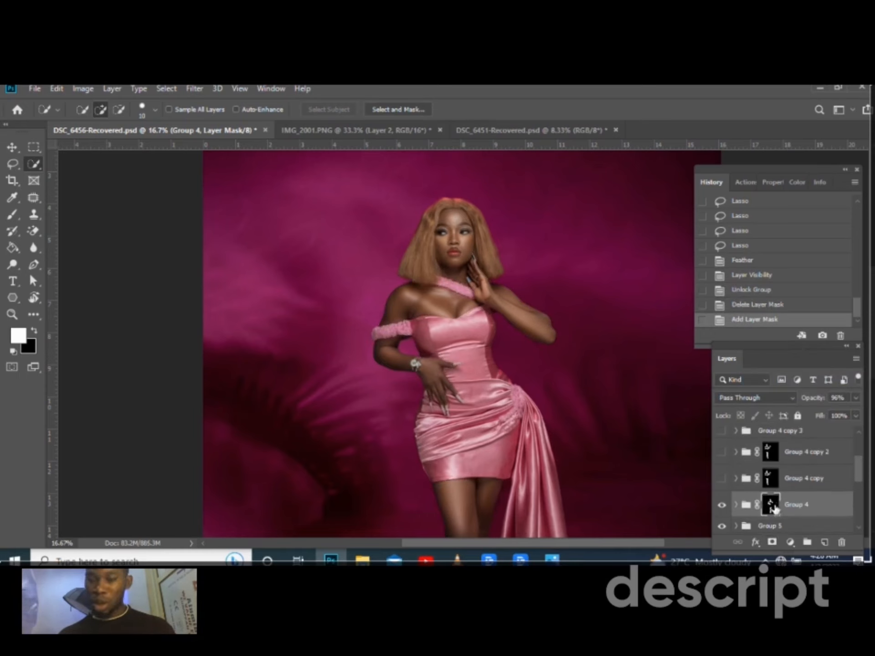
Replace the masks of Group 4 copy and Group 4 copy 2 with Group 4's new skin mask and show both groups
left_click_drag(775, 510, 770, 479)
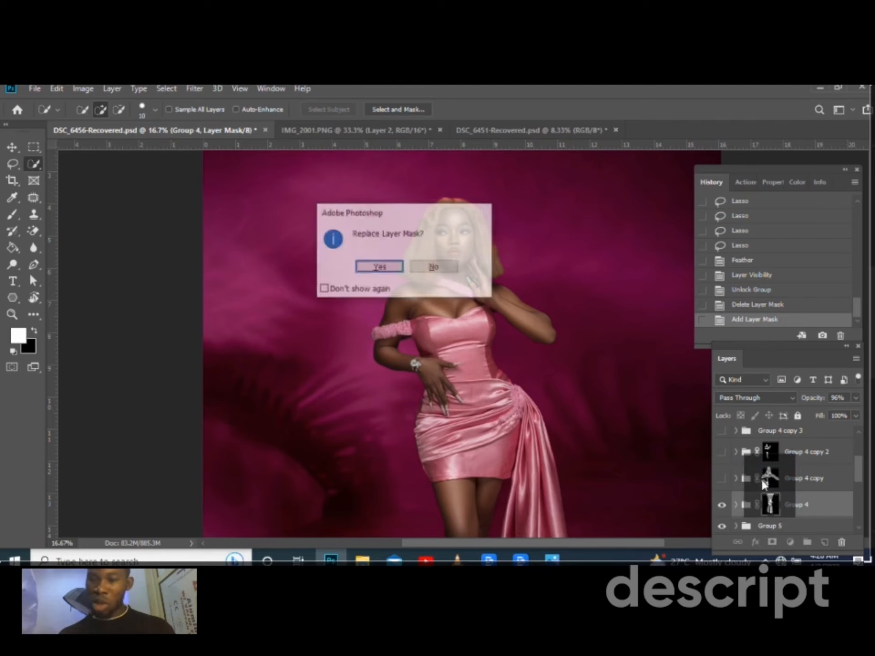
left_click(379, 267)
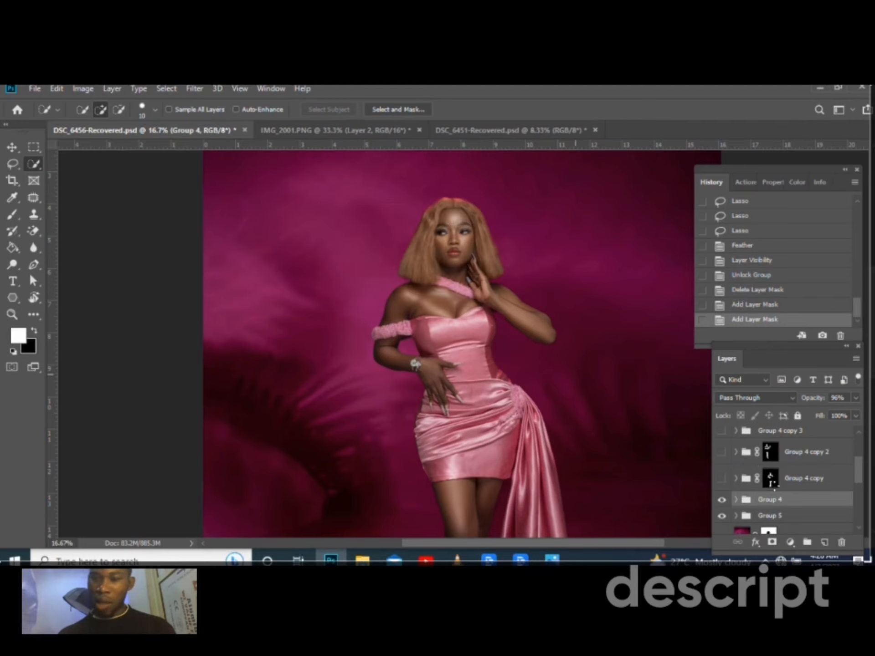
mouse_move(770, 486)
left_mouse_down()
mouse_move(778, 501)
mouse_move(770, 477)
left_mouse_up()
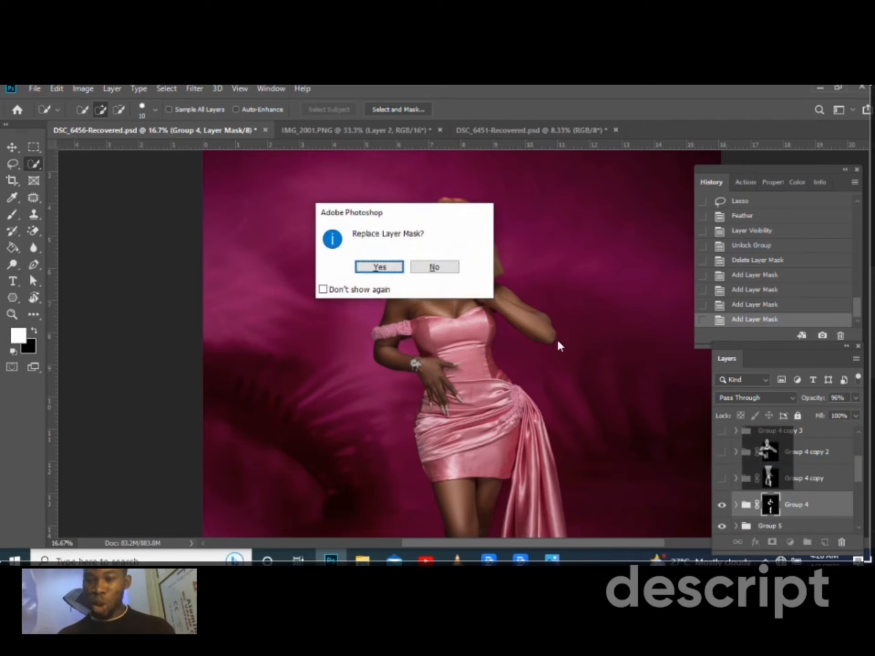
left_click(380, 267)
left_click(722, 479)
left_click(721, 452)
left_click(774, 457)
Copy the skin mask from Group 4 copy 2 onto Group 1 and Group 4 copy 4, replacing their existing masks
left_click_drag(774, 510, 770, 467)
left_click(379, 267)
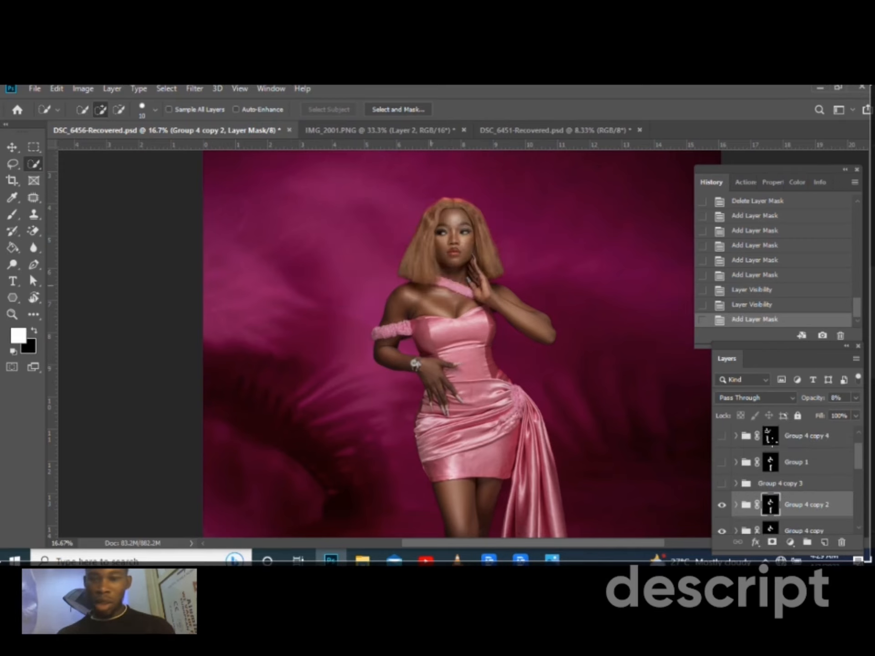
left_click_drag(773, 508, 770, 437)
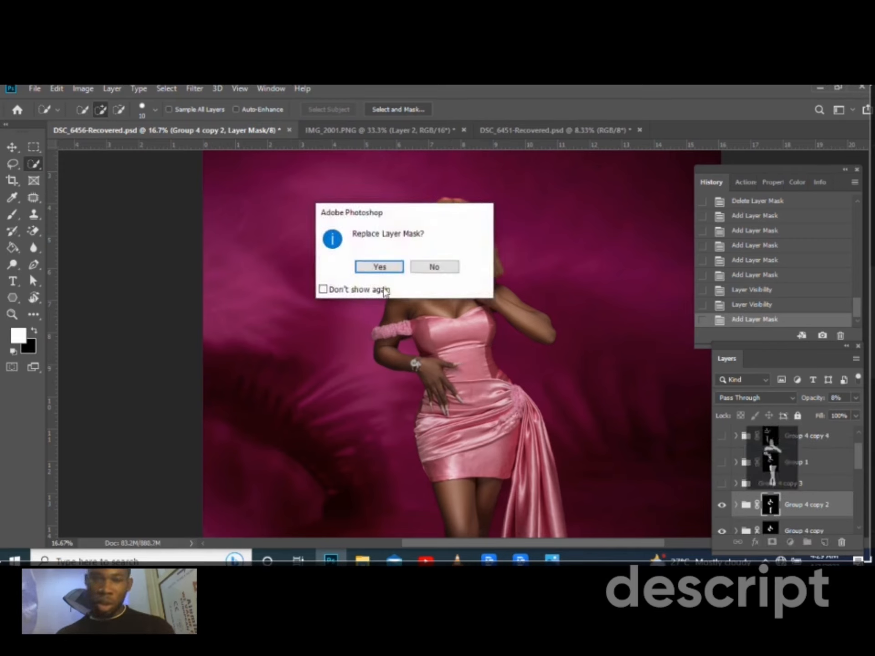
left_click(378, 266)
Make Group 4 copy 3, Group 1 and Group 4 copy 4 visible
left_click(721, 483)
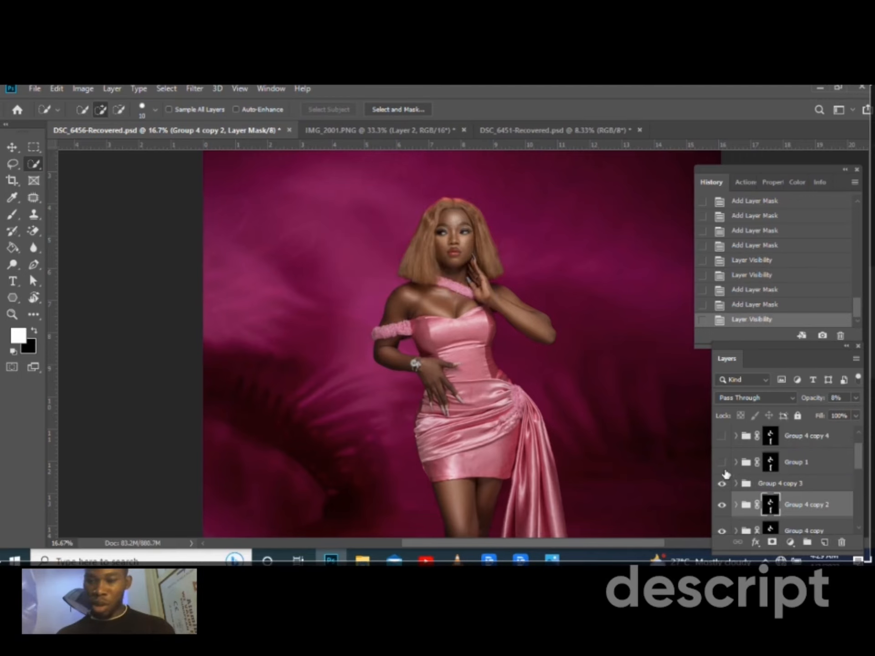
left_click_drag(721, 435, 722, 453)
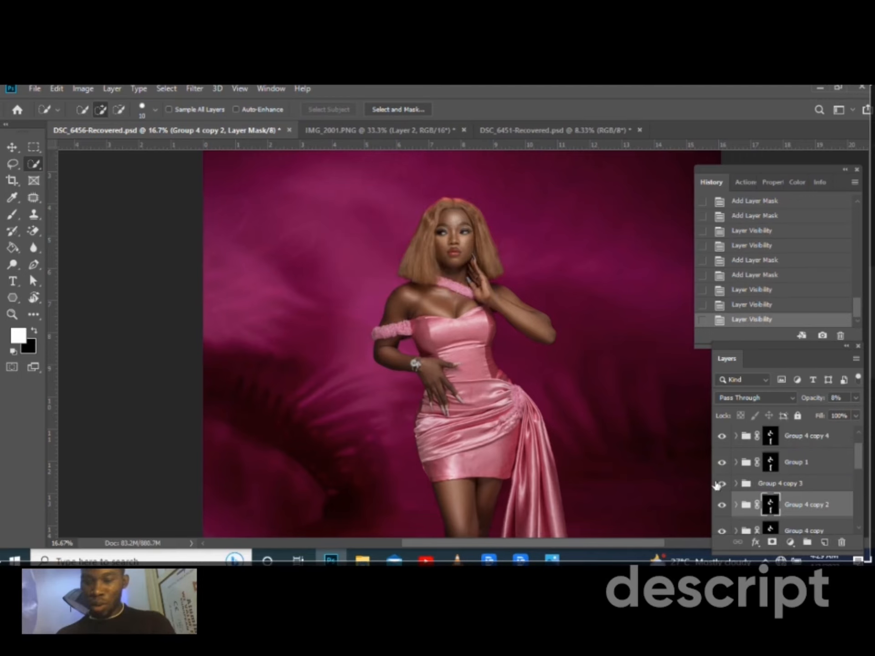
key("ctrl+minus")
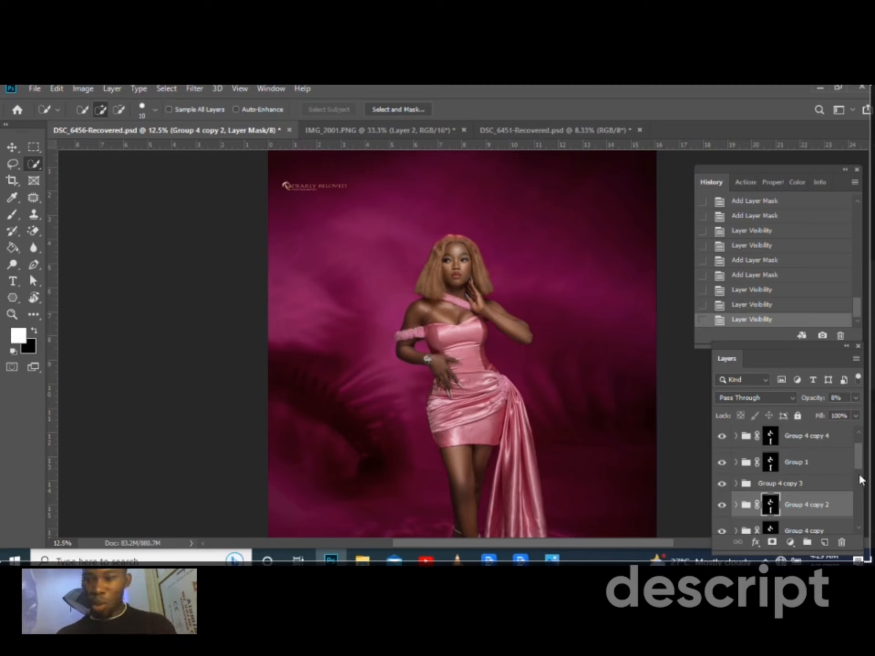
Select the groups from Group 4 copy 4 through Group 5 and move them above Layer 8
scroll(857, 463, "up", 1)
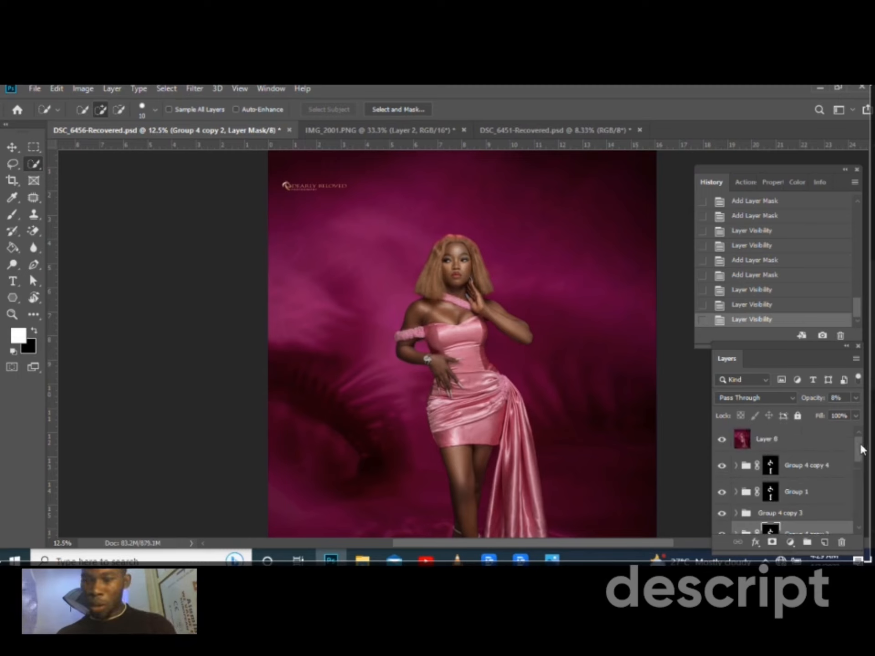
left_click(814, 465)
scroll(820, 478, "down", 4)
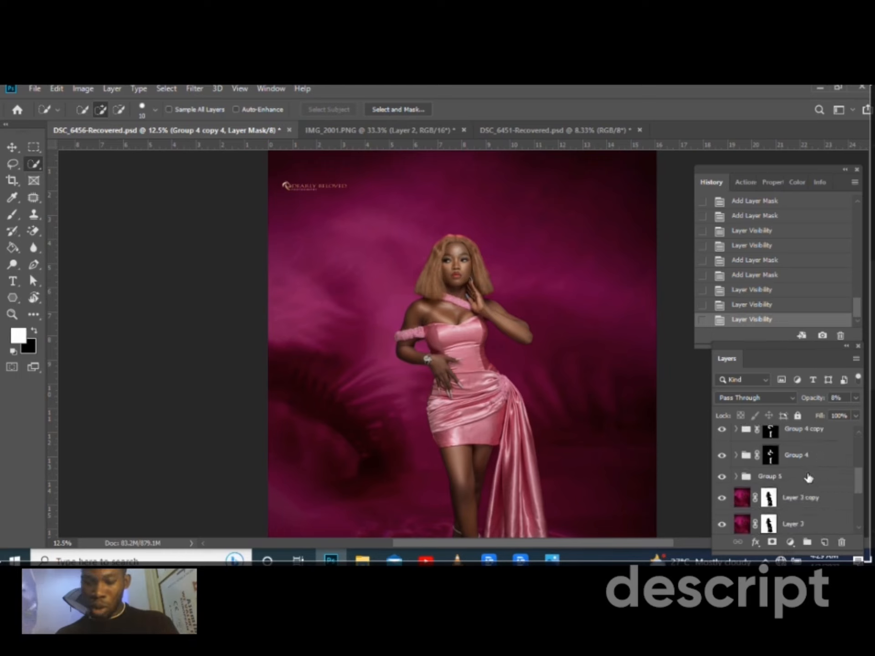
left_click(807, 477, "shift")
scroll(810, 481, "up", 4)
left_click_drag(812, 480, 791, 433)
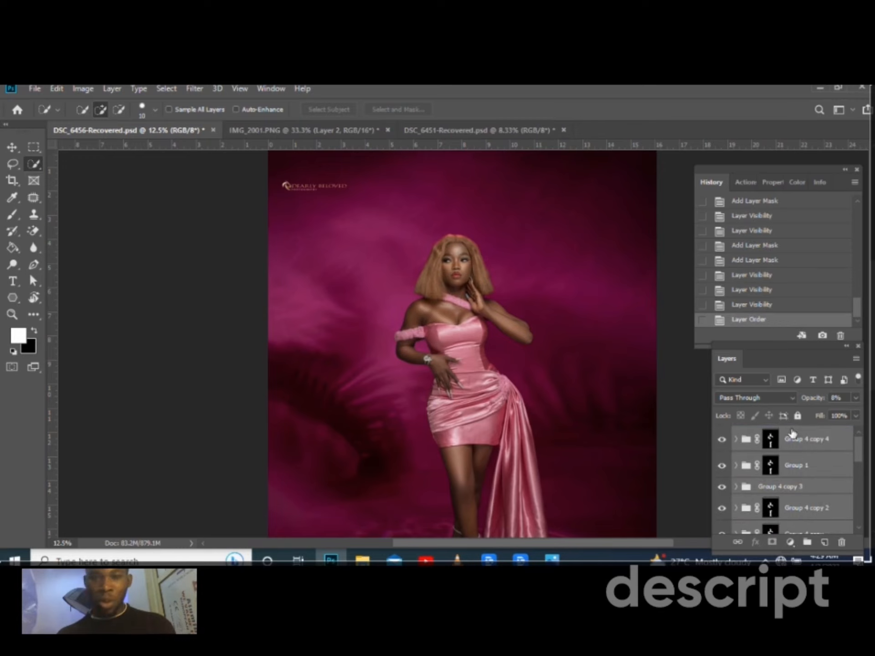
key("ctrl+minus")
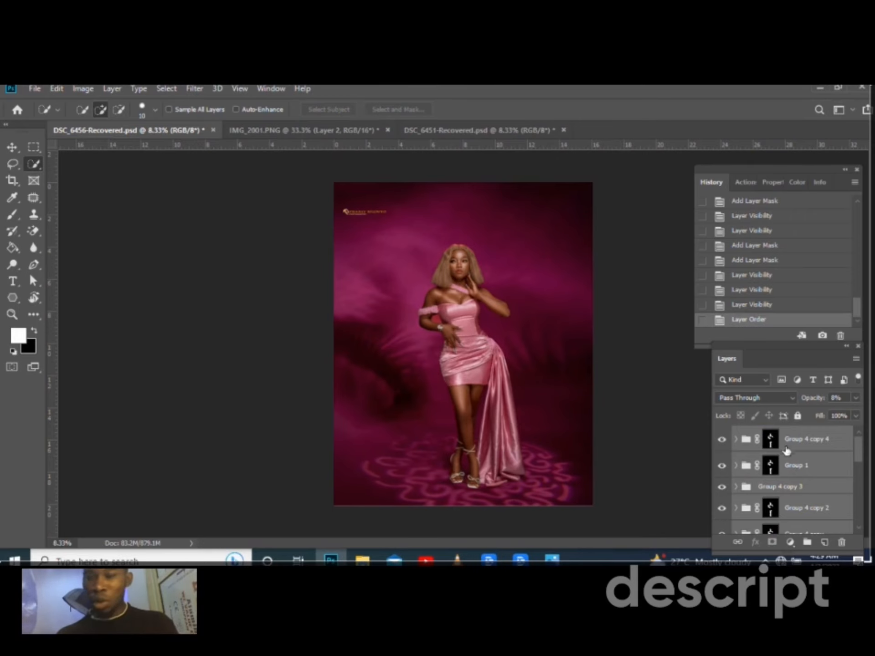
Add a white layer mask to Layer 8
scroll(780, 472, "down", 5)
left_click(770, 449)
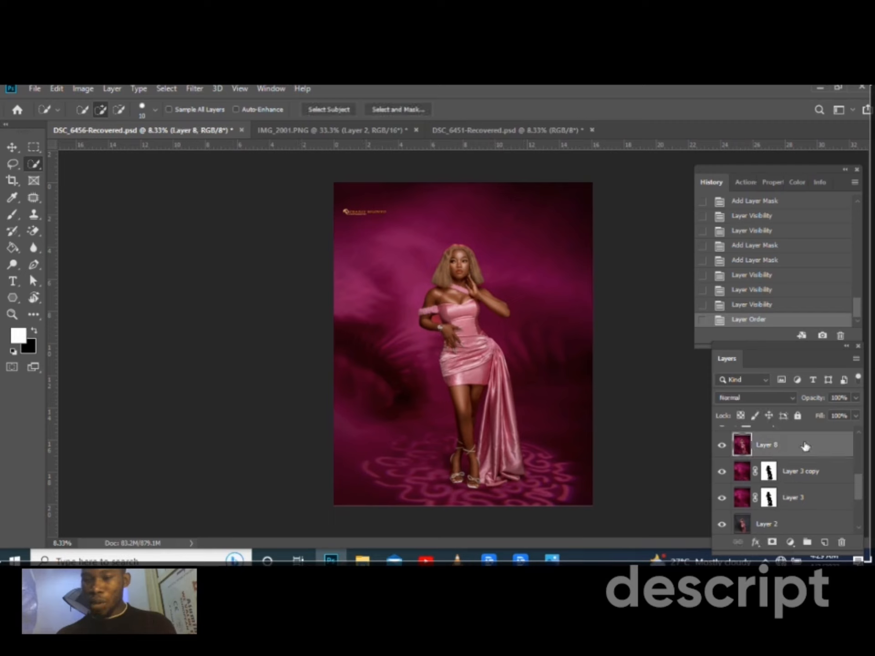
left_click(772, 543)
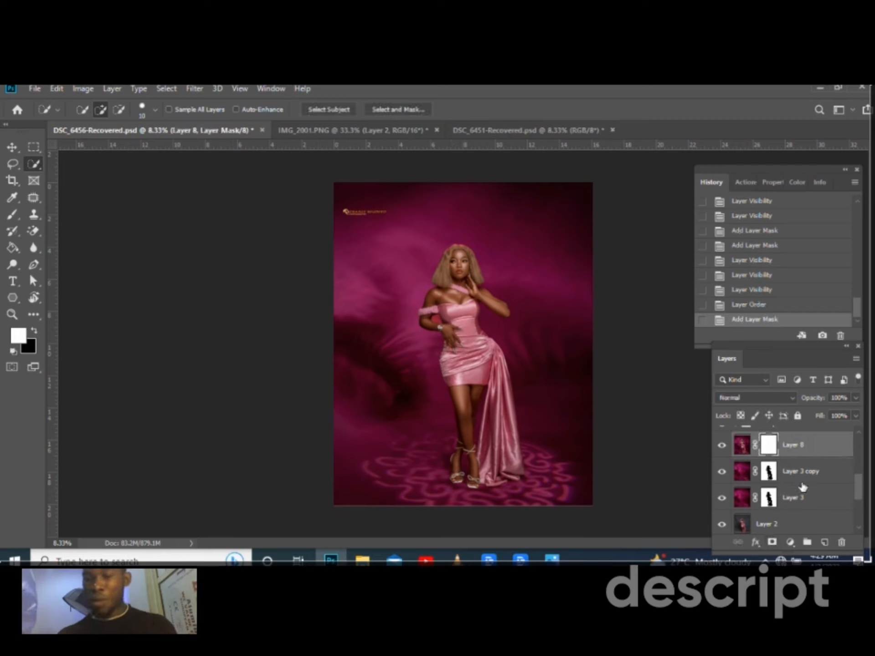
scroll(802, 488, "up", 5)
left_click_drag(856, 455, 860, 483)
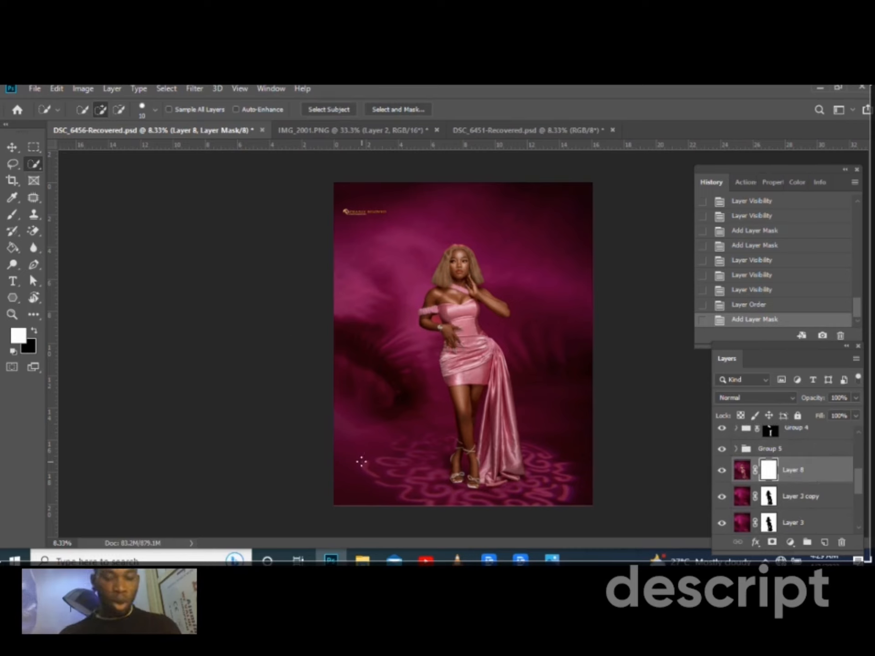
Paint black on Layer 8's mask over the backdrop on both sides of the model, using a soft 1100-pixel brush at 45% flow
key("b")
key("bracketright")
key("bracketright")
key("bracketright")
key("bracketright")
key("bracketright")
key("bracketright")
key("bracketright")
key("bracketright")
key("bracketright")
key("bracketright")
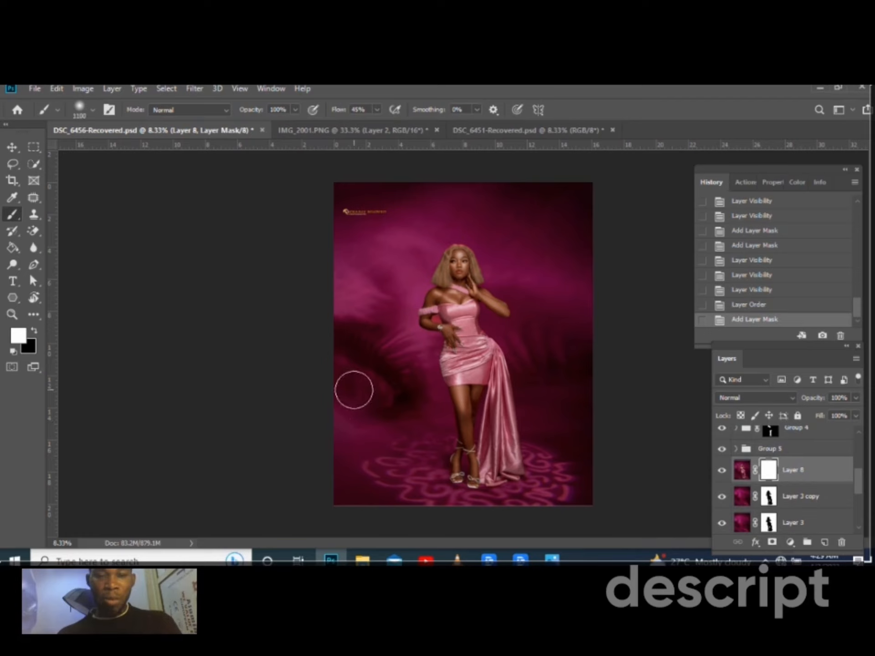
key("x")
mouse_move(347, 350)
left_mouse_down()
mouse_move(345, 307)
mouse_move(390, 387)
mouse_move(368, 349)
left_mouse_up()
mouse_move(586, 344)
left_mouse_down()
mouse_move(576, 360)
mouse_move(583, 366)
mouse_move(554, 363)
mouse_move(535, 400)
mouse_move(558, 409)
left_mouse_up()
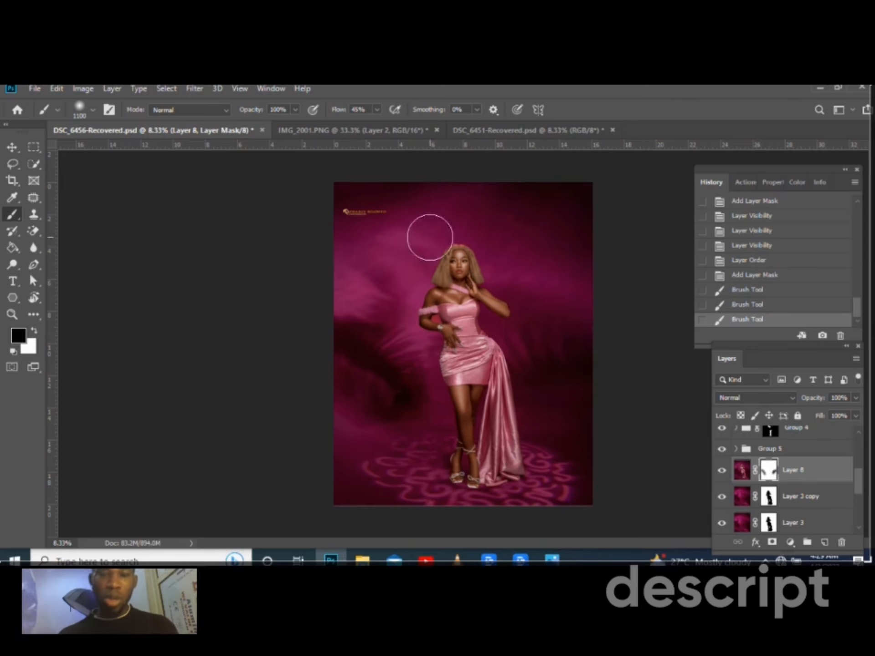
Extend the black painting on Layer 8's mask beside the dress and over the upper and lower corners of the backdrop
scroll(466, 345, "up", 1)
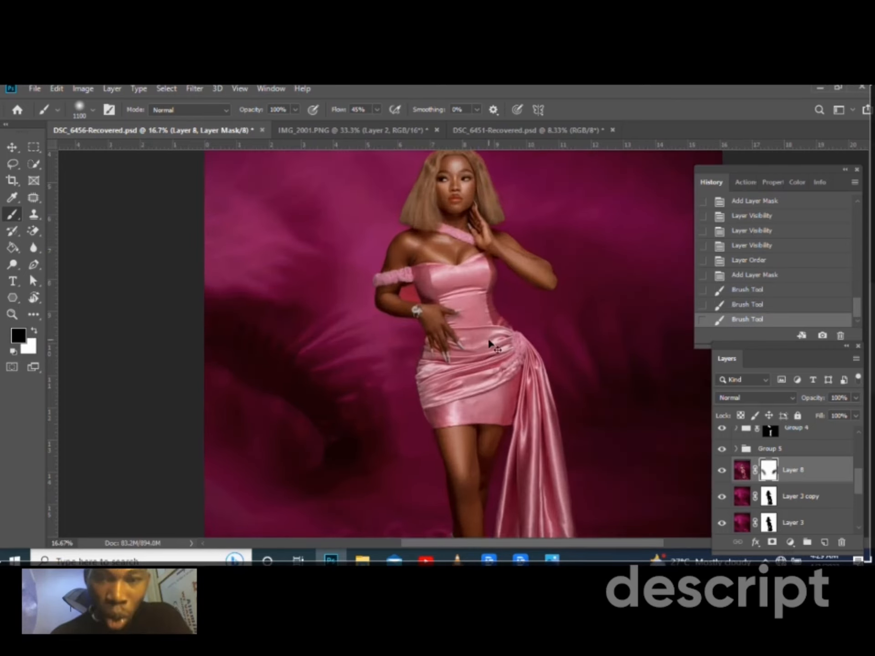
scroll(573, 329, "down", 1)
mouse_move(529, 376)
left_mouse_down()
mouse_move(565, 344)
mouse_move(551, 341)
mouse_move(550, 385)
left_mouse_up()
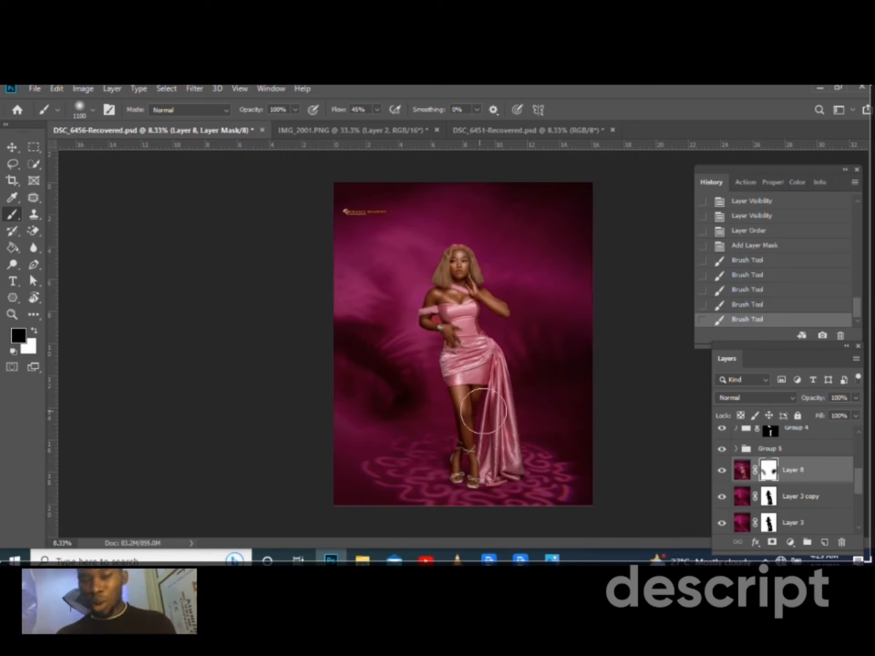
mouse_move(556, 386)
left_mouse_down()
mouse_move(574, 378)
mouse_move(557, 366)
mouse_move(537, 371)
mouse_move(556, 343)
left_mouse_up()
left_click_drag(535, 186, 602, 230)
left_click_drag(372, 200, 332, 243)
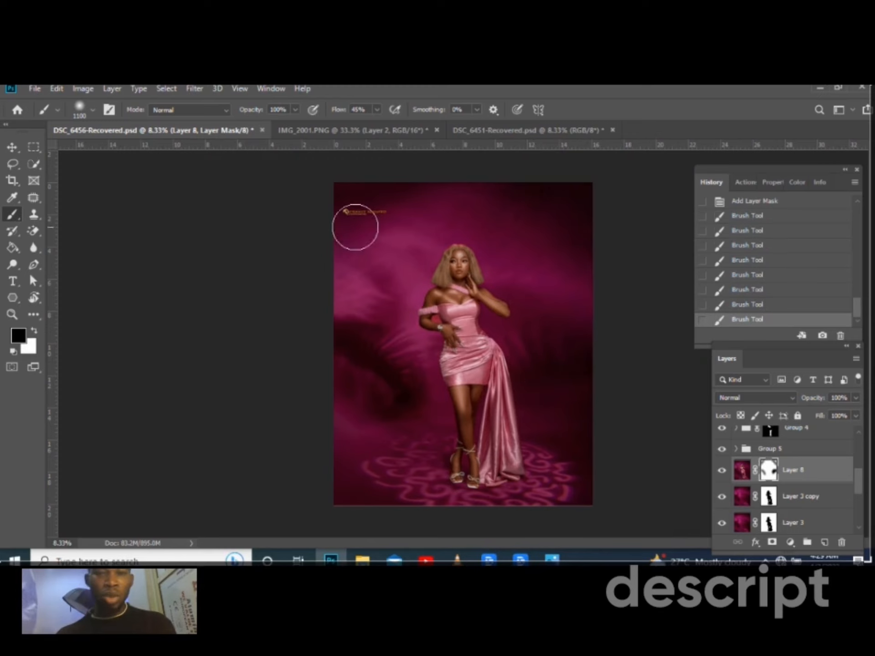
left_click_drag(379, 480, 384, 485)
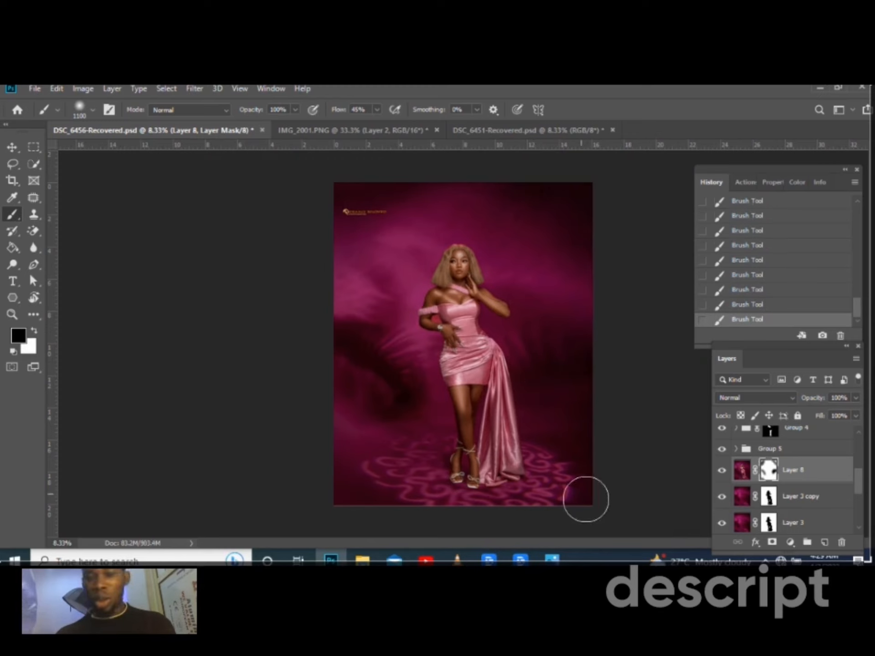
Stamp all visible layers into a new layer above Group 4 copy 4 and apply the Camera Raw filter with the Previous Conversion settings
scroll(792, 473, "up", 5)
left_click(798, 453)
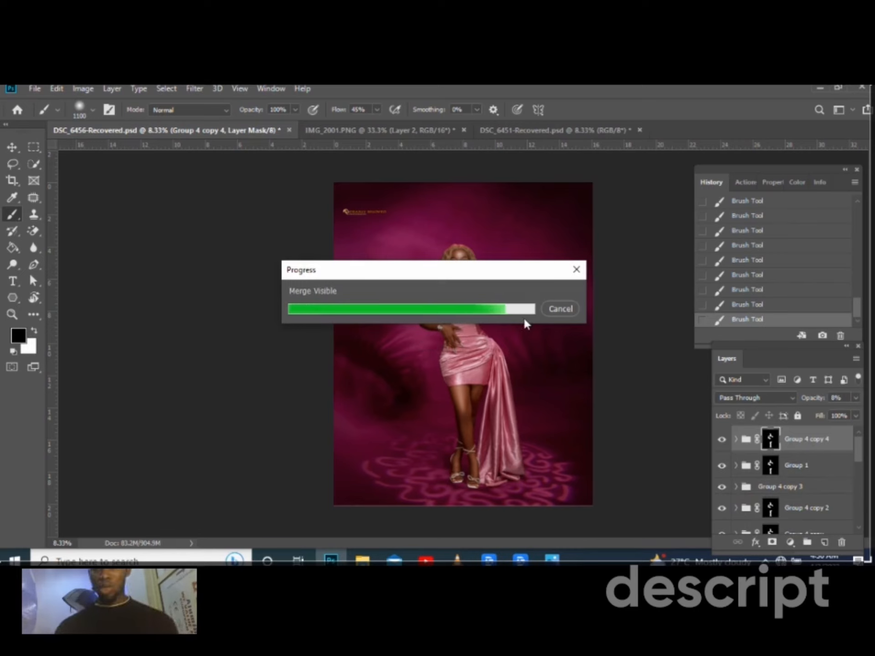
key("x")
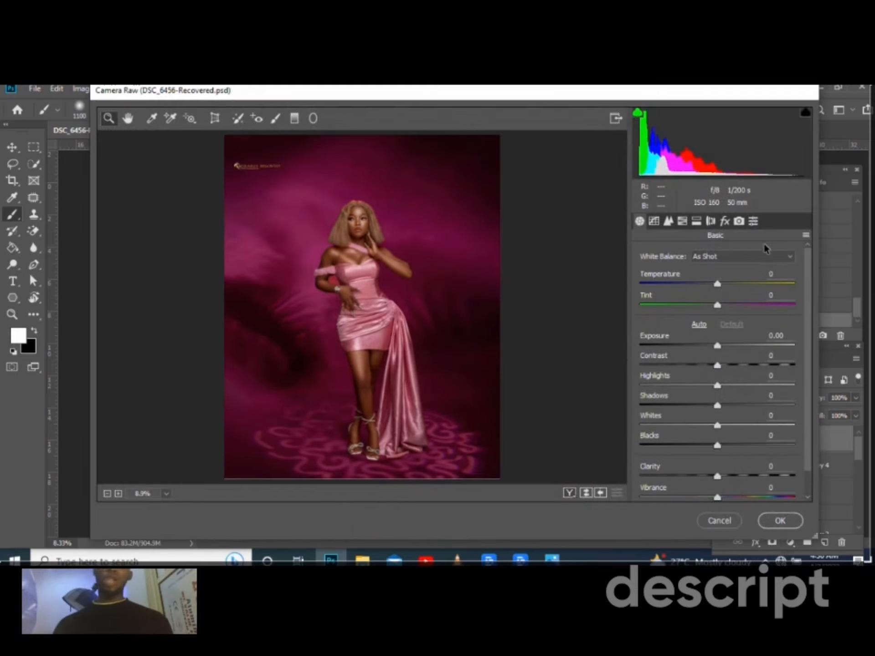
left_click(806, 235)
left_click(793, 277)
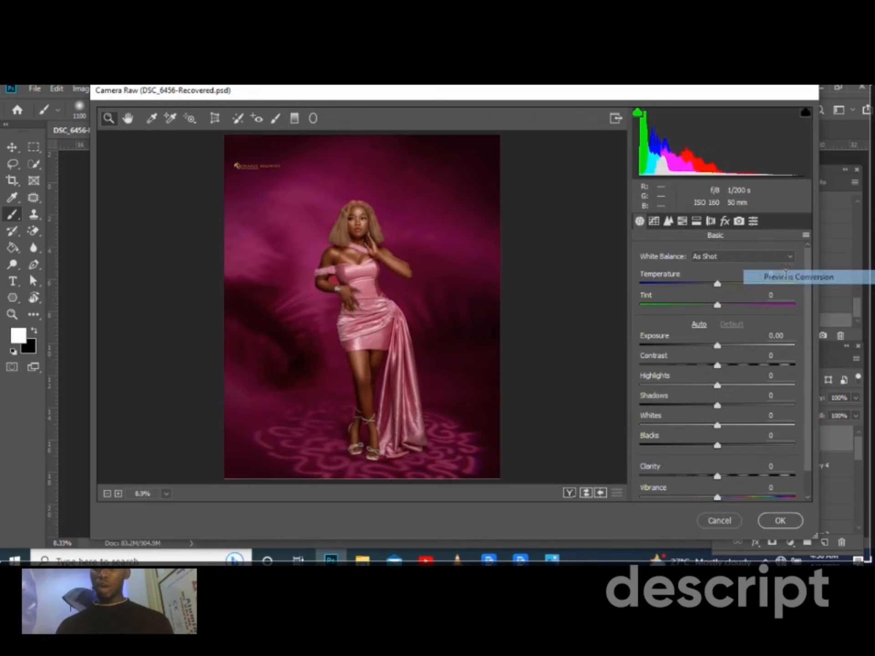
left_click(780, 520)
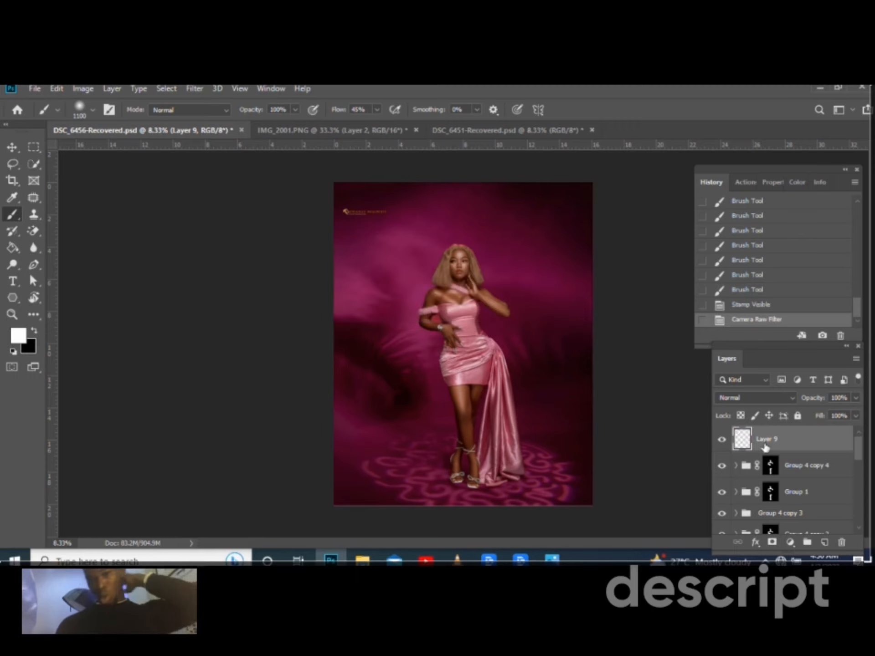
Set Layer 9's opacity to 50% and copy the skin mask from Group 4 copy 4 onto it
left_click(855, 398)
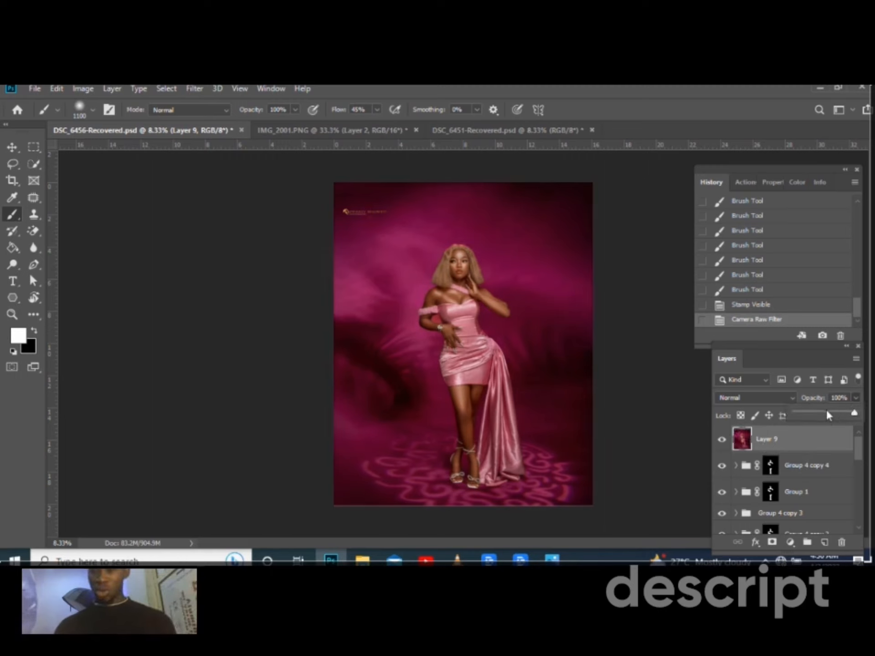
left_click(824, 413)
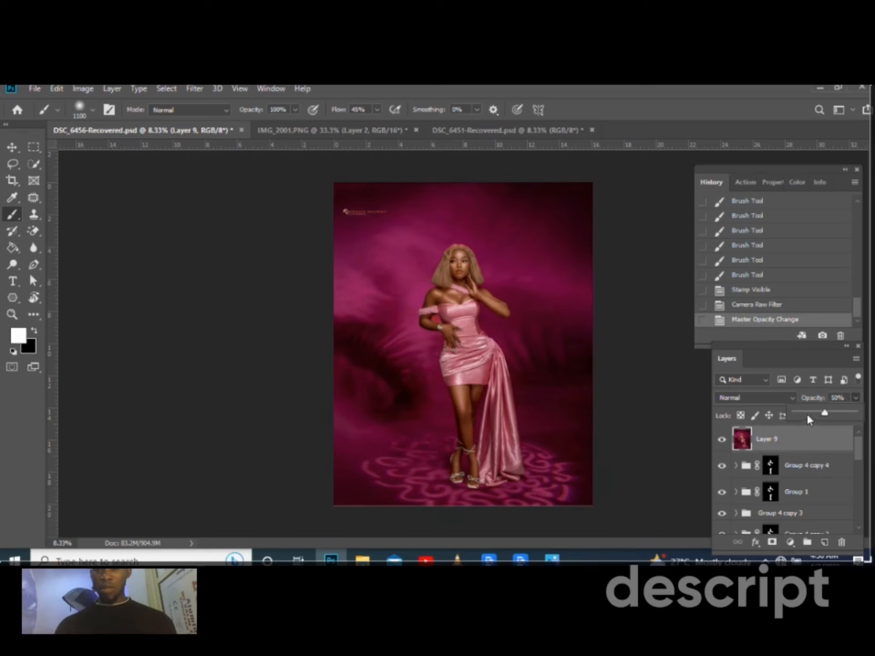
left_click(858, 461)
scroll(778, 464, "up", 3)
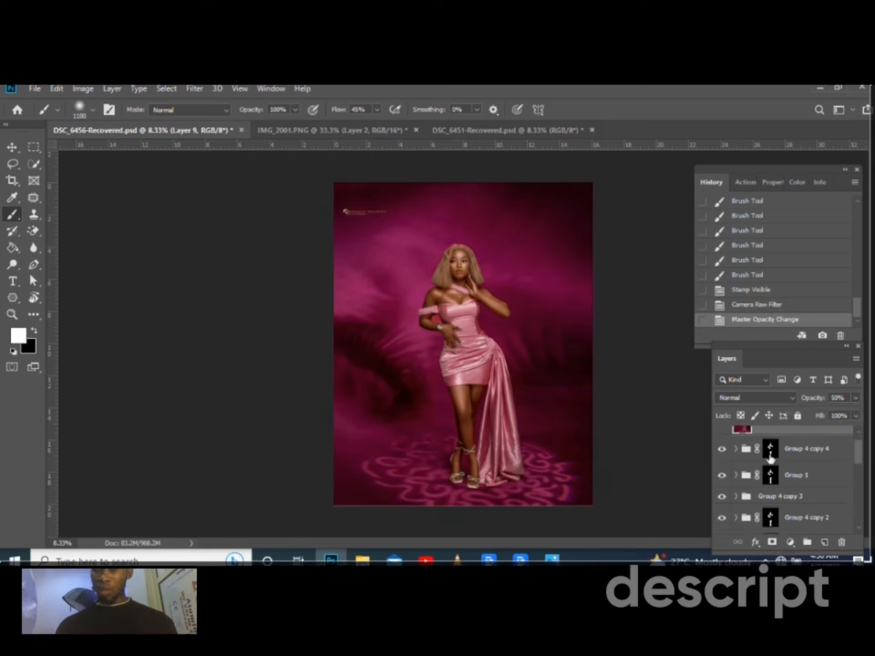
left_click(772, 457)
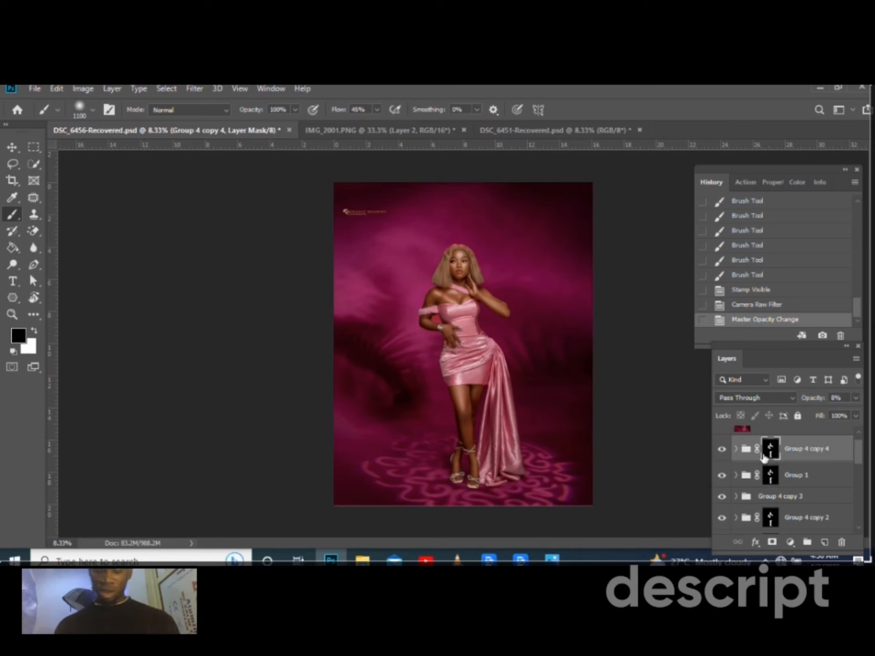
scroll(770, 458, "up", 1)
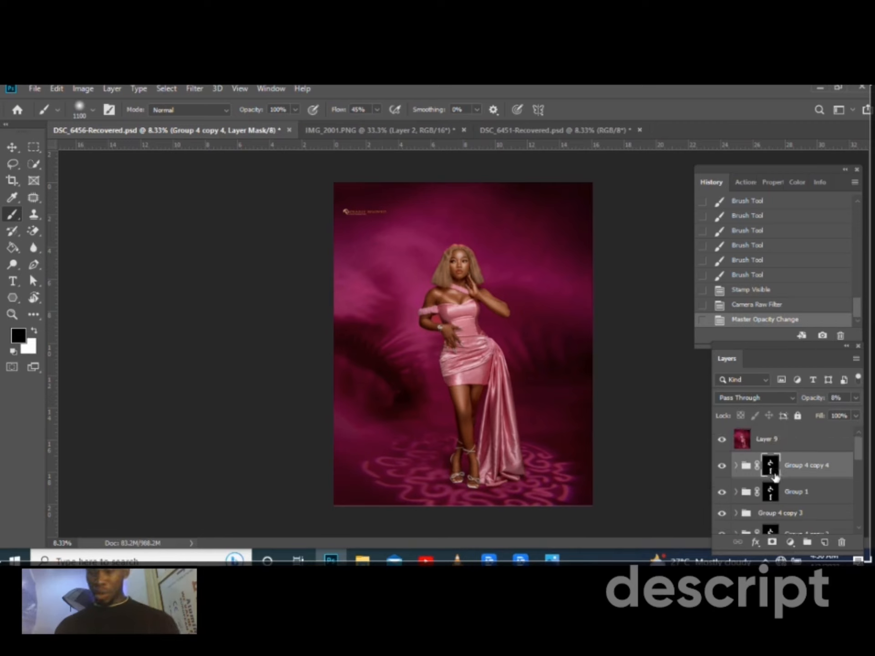
left_click_drag(780, 475, 768, 439)
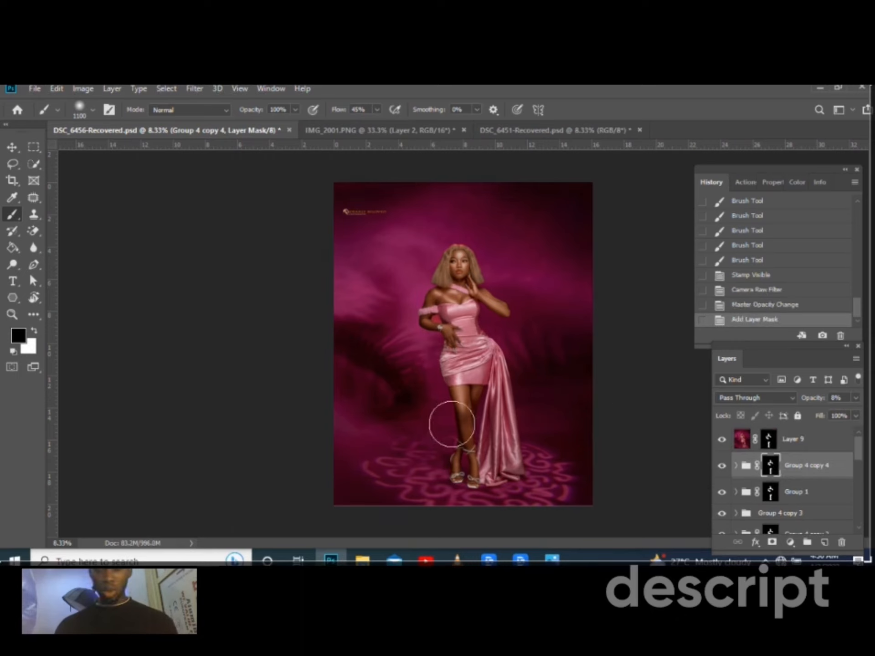
Toggle Layer 9's visibility to compare the model's skin with and without the Camera Raw adjustment
left_click(721, 440)
left_click(721, 439)
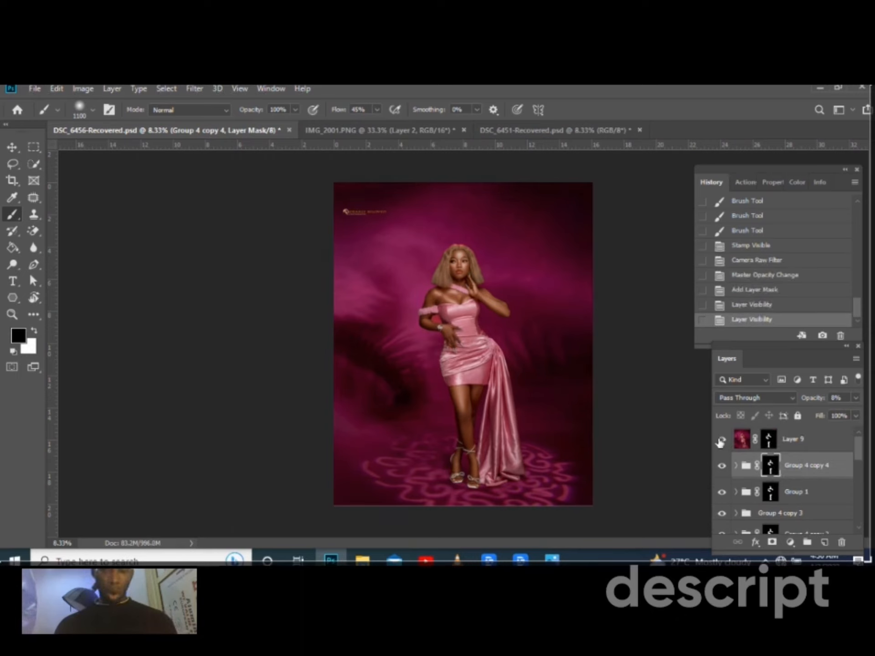
left_click(720, 440)
left_click(720, 440)
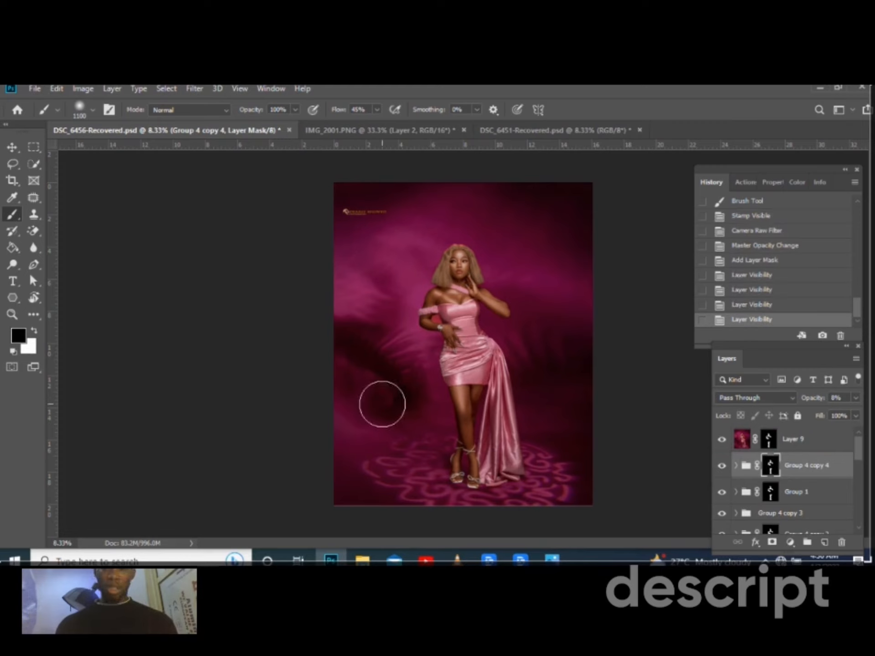
Paint more black on Layer 8's mask along both sides and the upper right of the backdrop, enlarging the brush to 1400 pixels
scroll(772, 455, "down", 6)
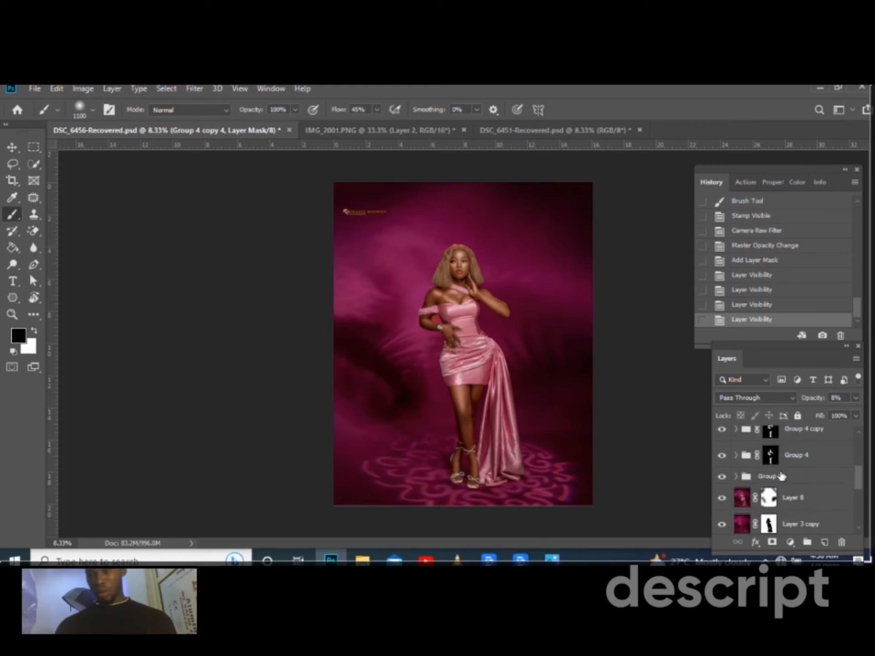
left_click(770, 474)
key("bracketright")
mouse_move(352, 298)
left_mouse_down()
mouse_move(370, 300)
mouse_move(370, 283)
mouse_move(365, 347)
left_mouse_up()
key("bracketright")
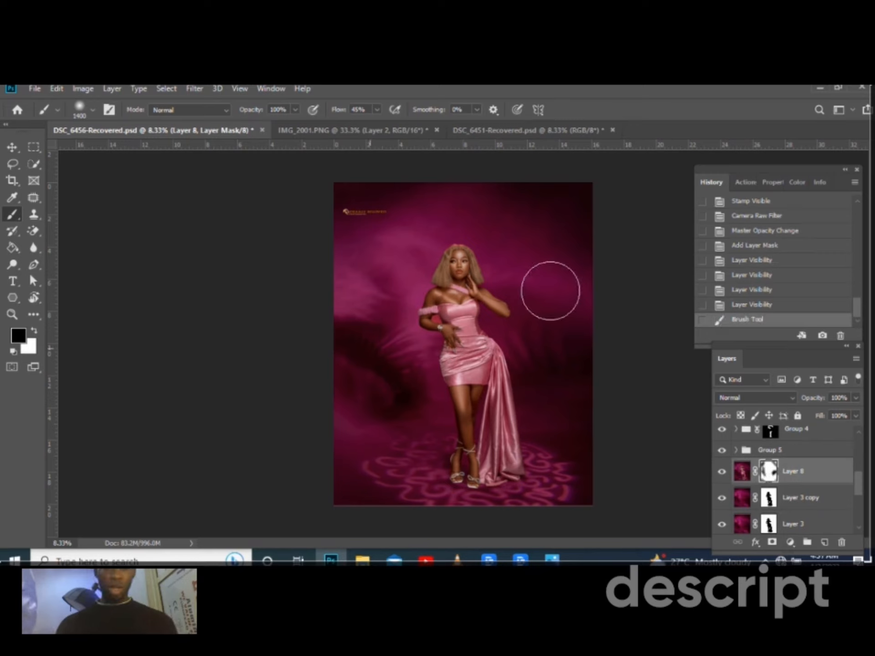
left_click_drag(582, 354, 556, 269)
left_click_drag(559, 223, 553, 189)
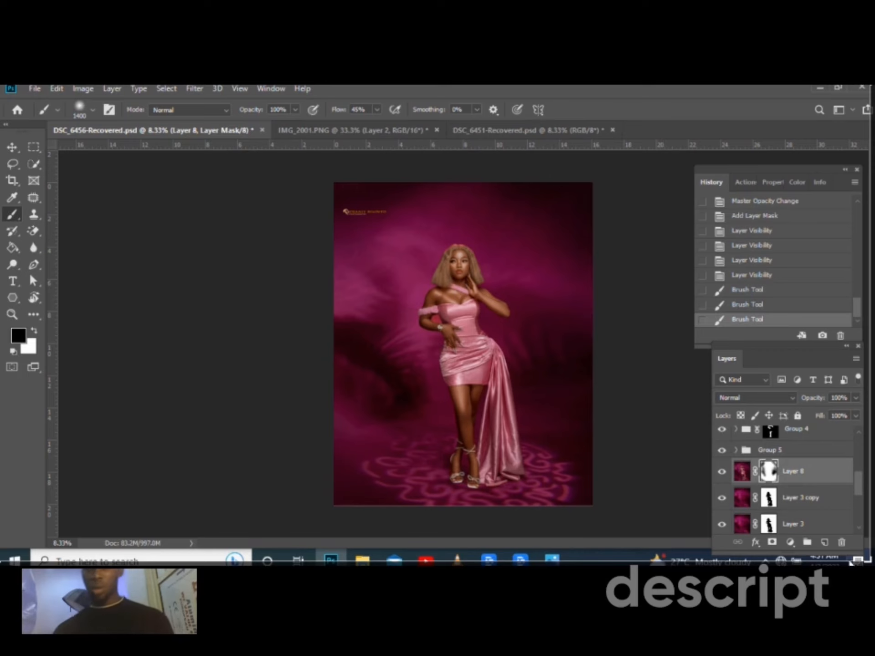
Save a JPEG copy of the image as yhy in the rf folder, accepting the JPEG options
key("ctrl+shift+s")
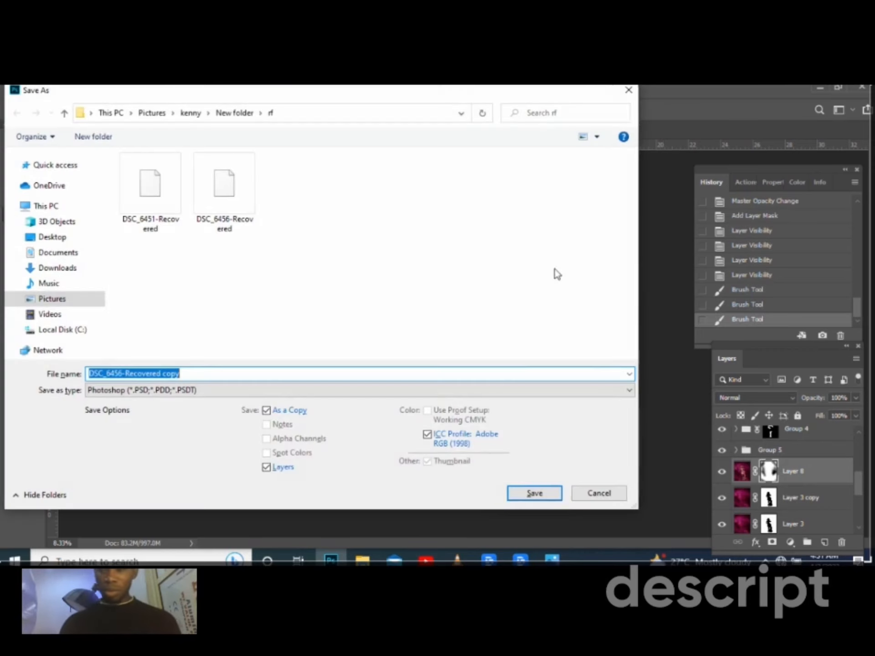
left_click(343, 391)
key("j")
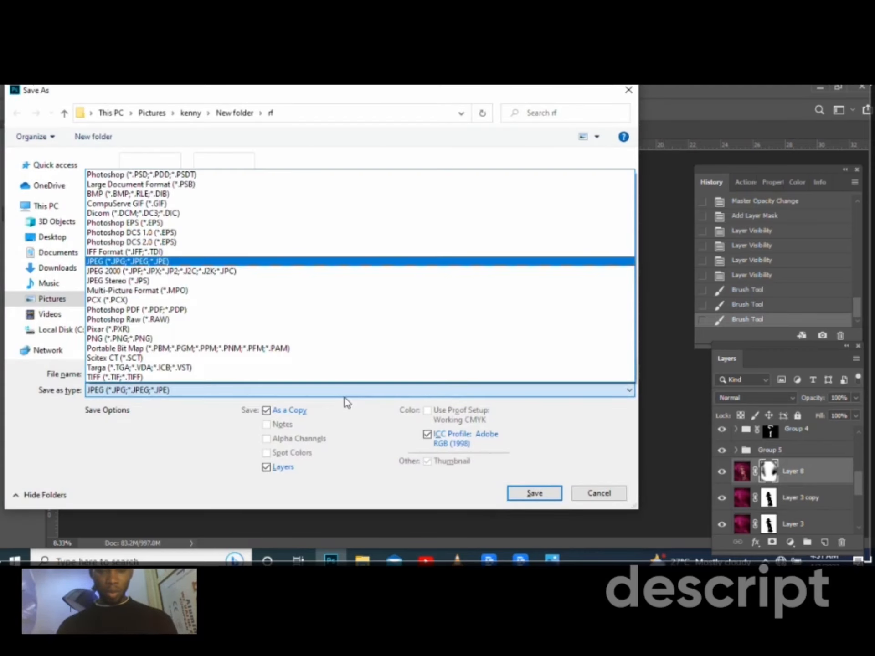
key("Return")
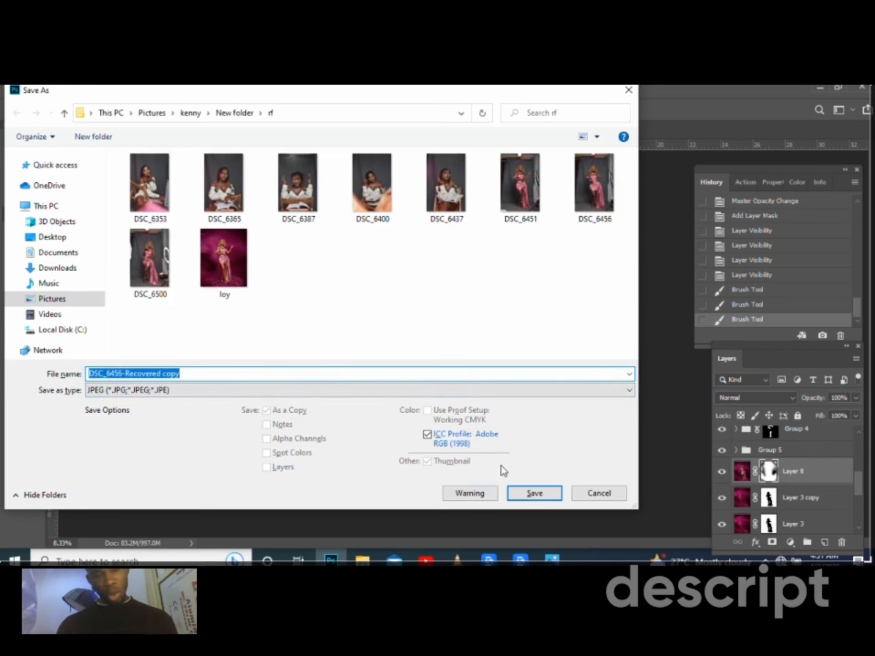
type("yhy")
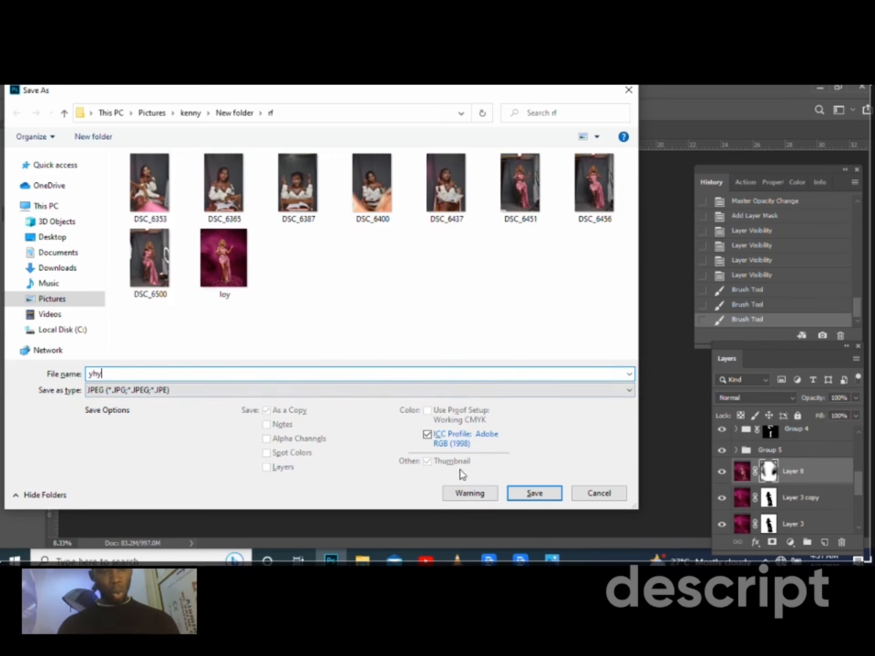
left_click(533, 493)
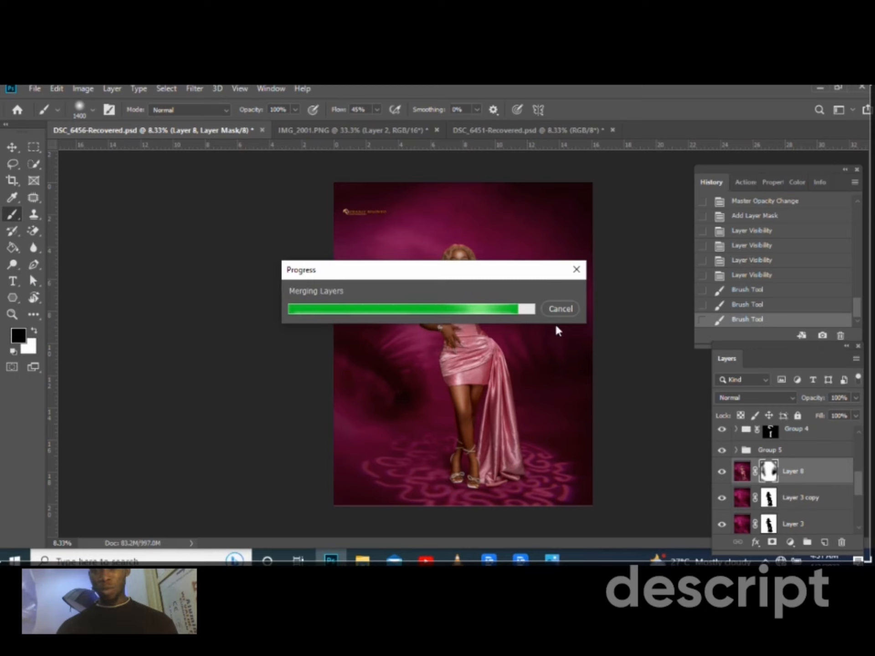
key("Return")
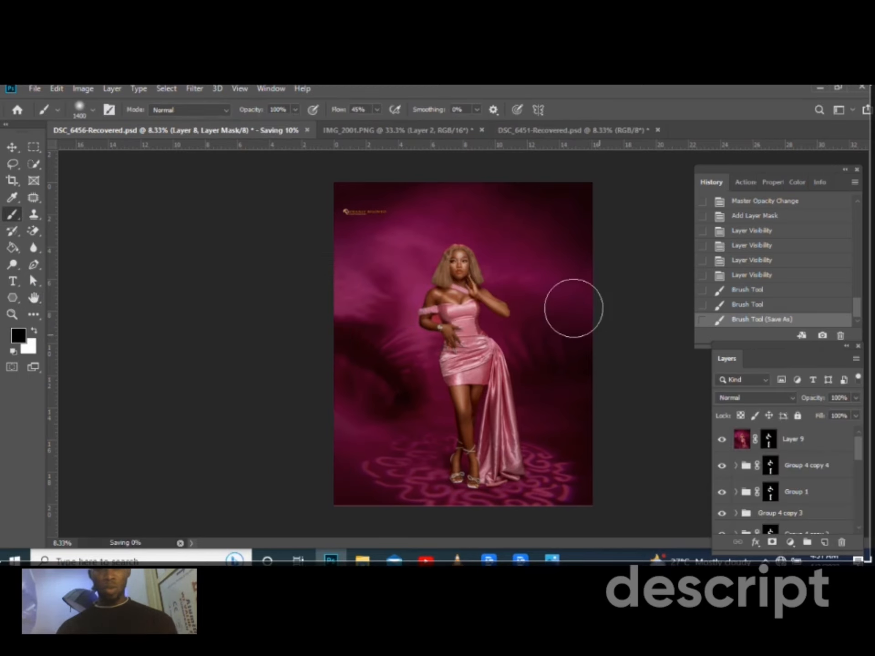